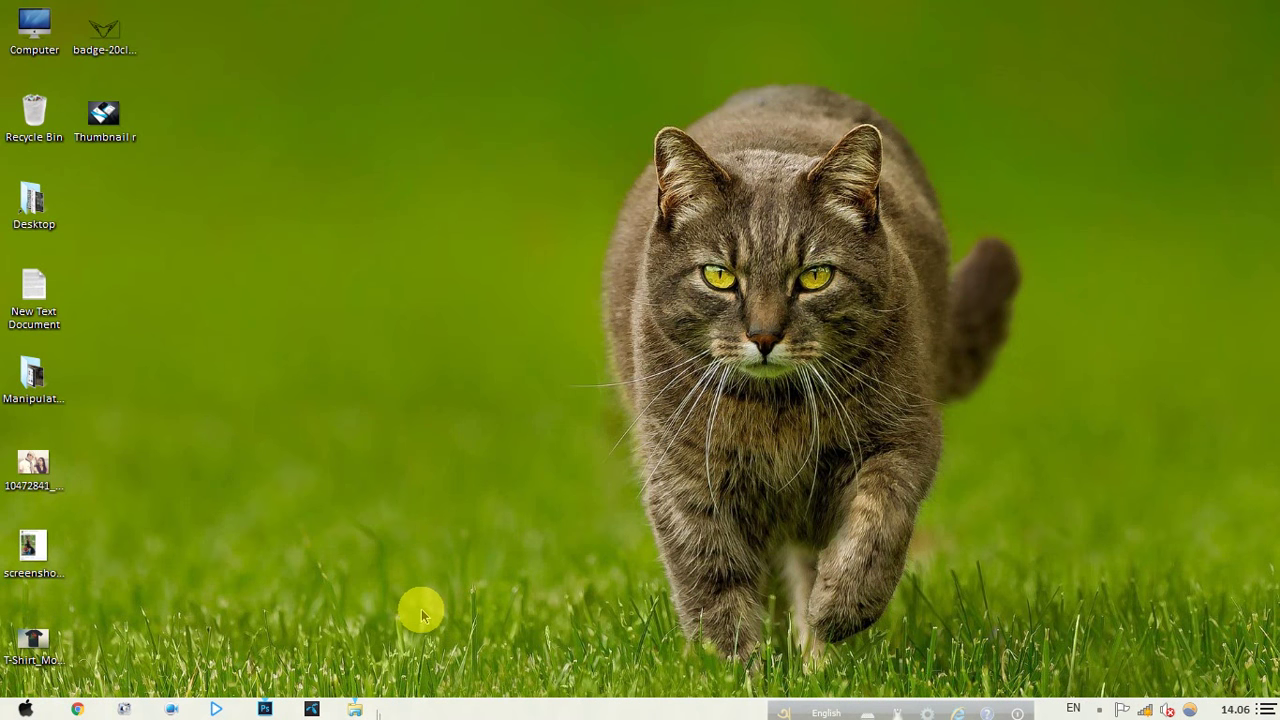
Step: Create a new white RGB document, 1280 × 768 px at 300 resolution
left_click(276, 703)
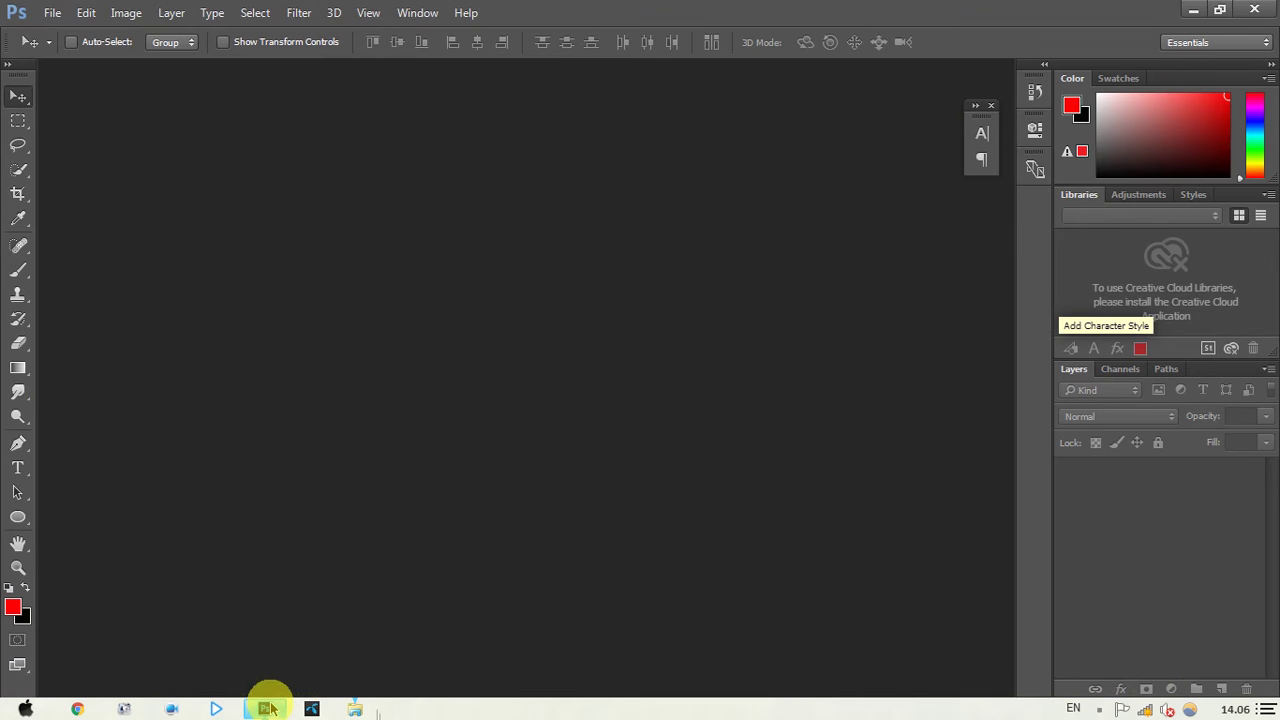
left_click(48, 12)
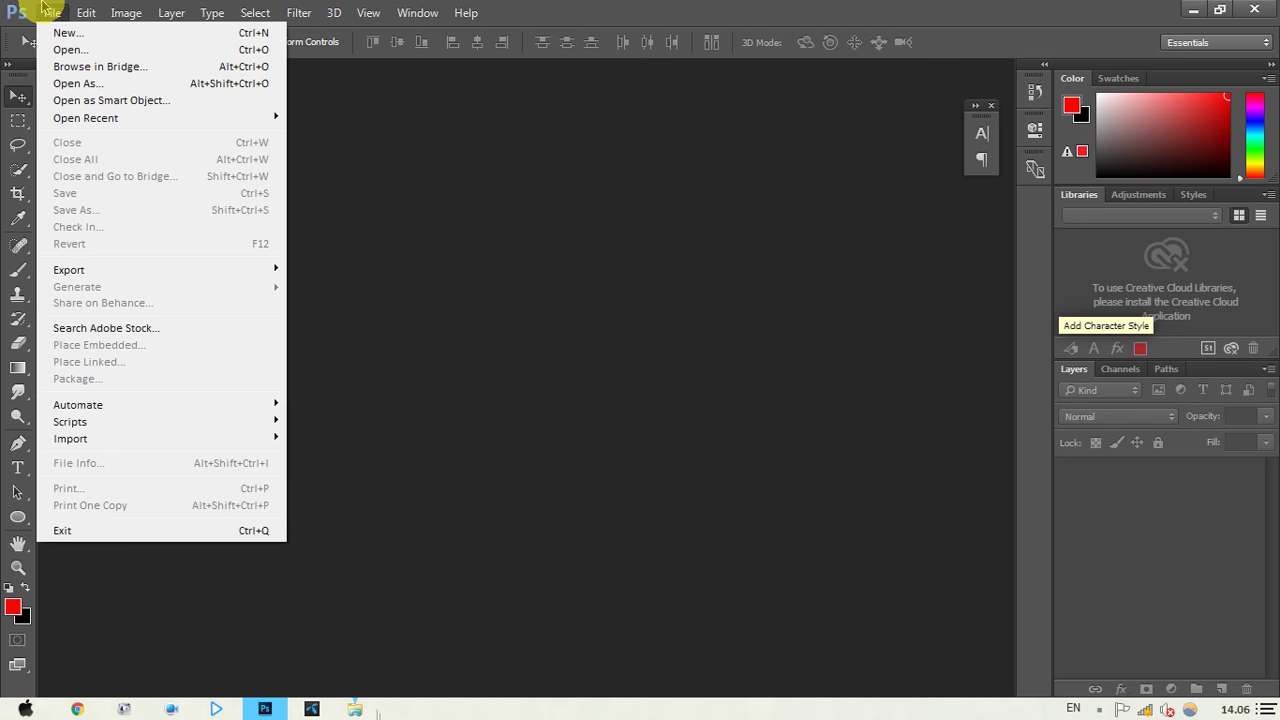
left_click(70, 12)
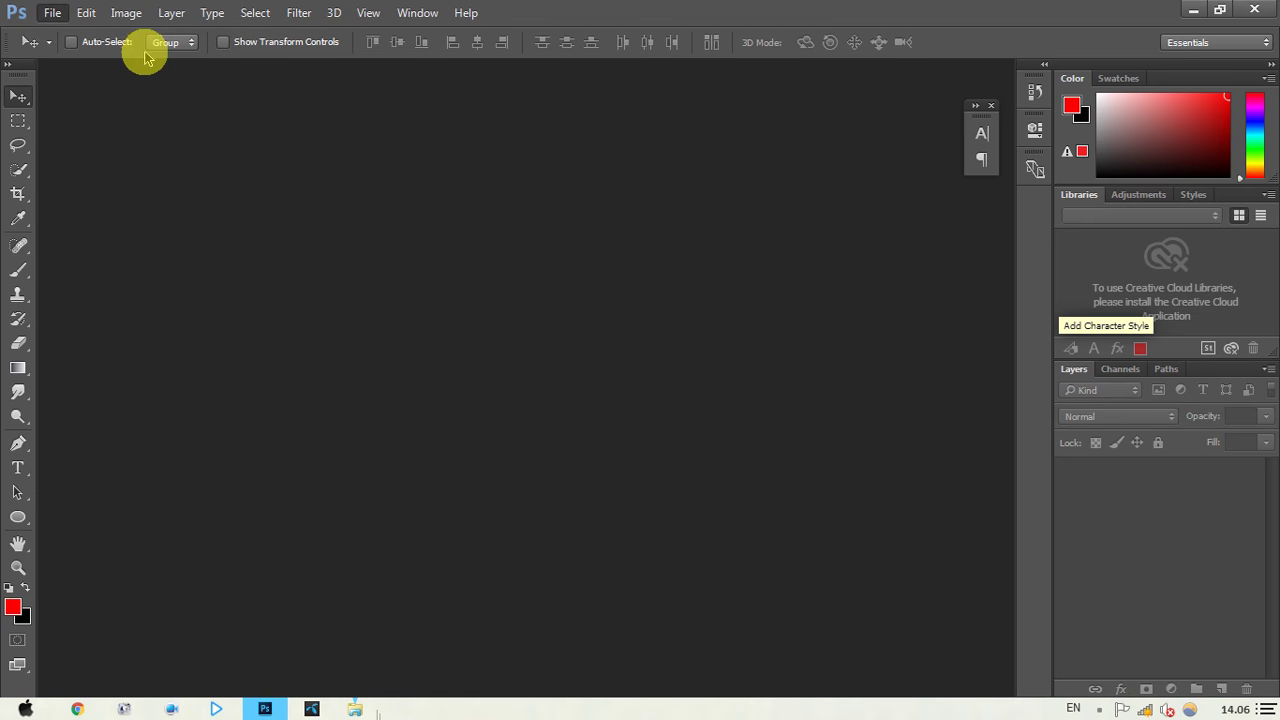
key("ctrl+n")
left_click(613, 225)
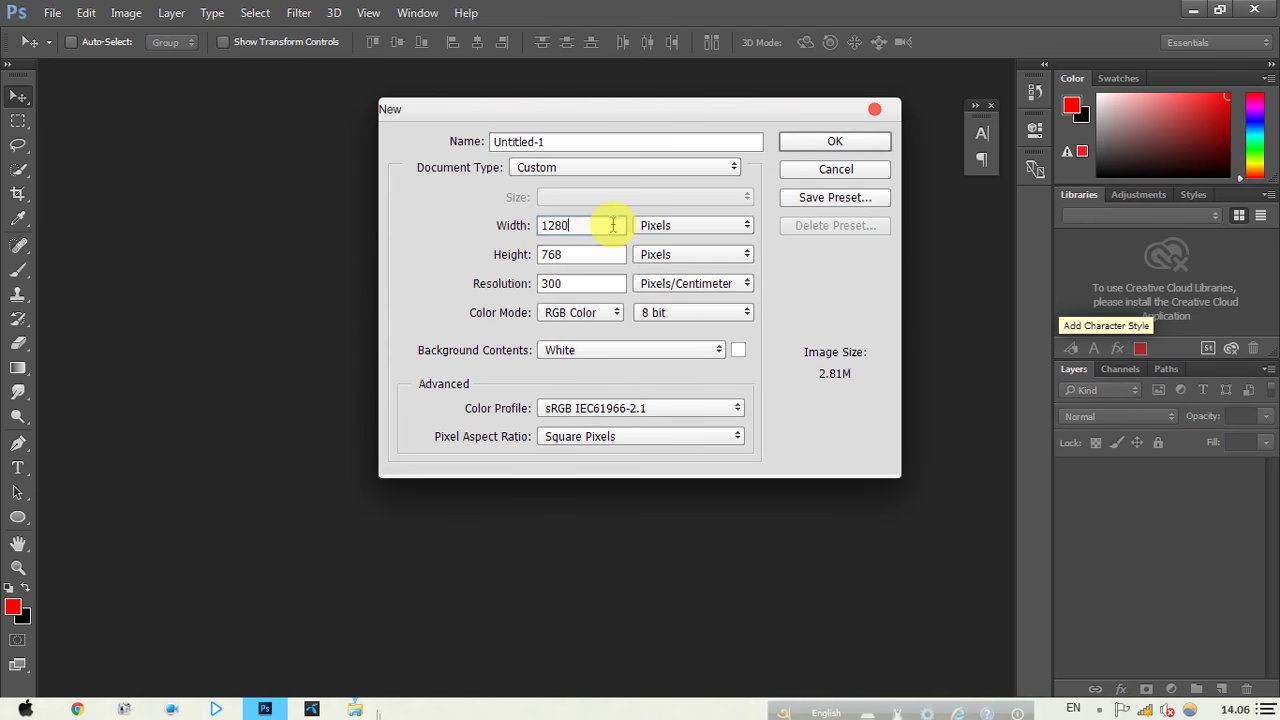
left_click(831, 145)
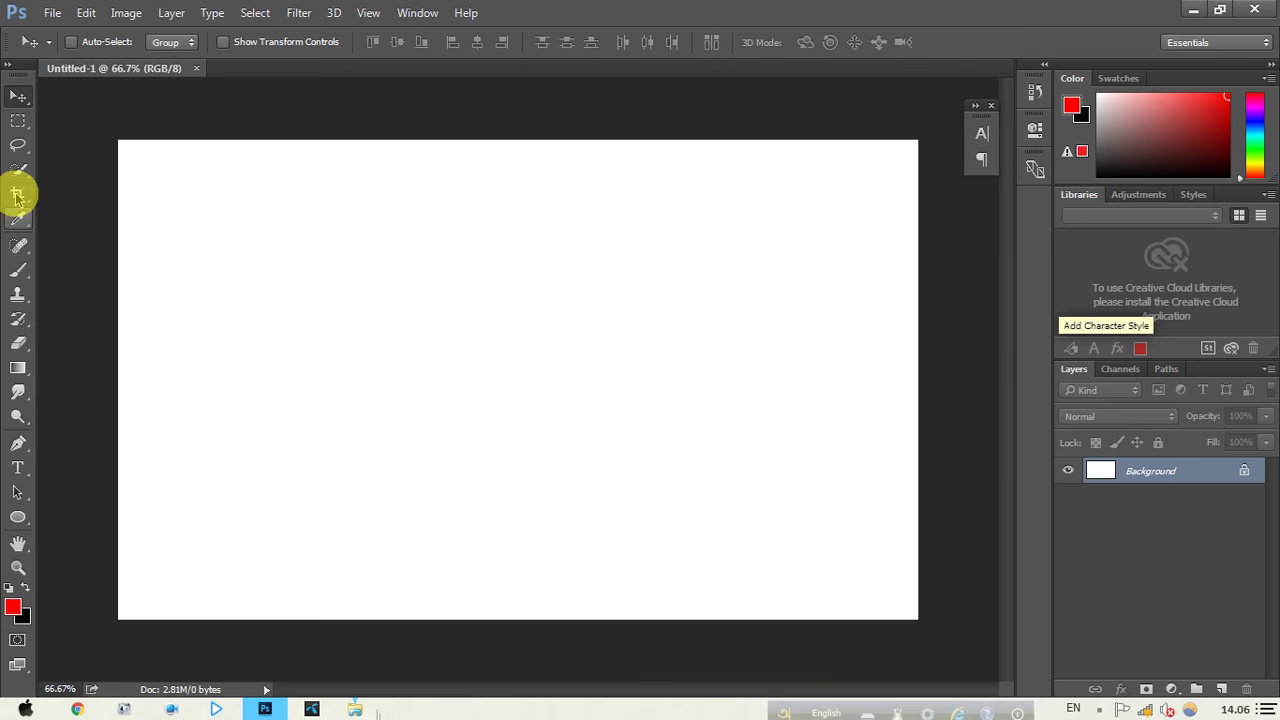
Step: Crop the canvas, ratio width cleared, to an upright page about half its original width
left_click(20, 198)
left_click(57, 192)
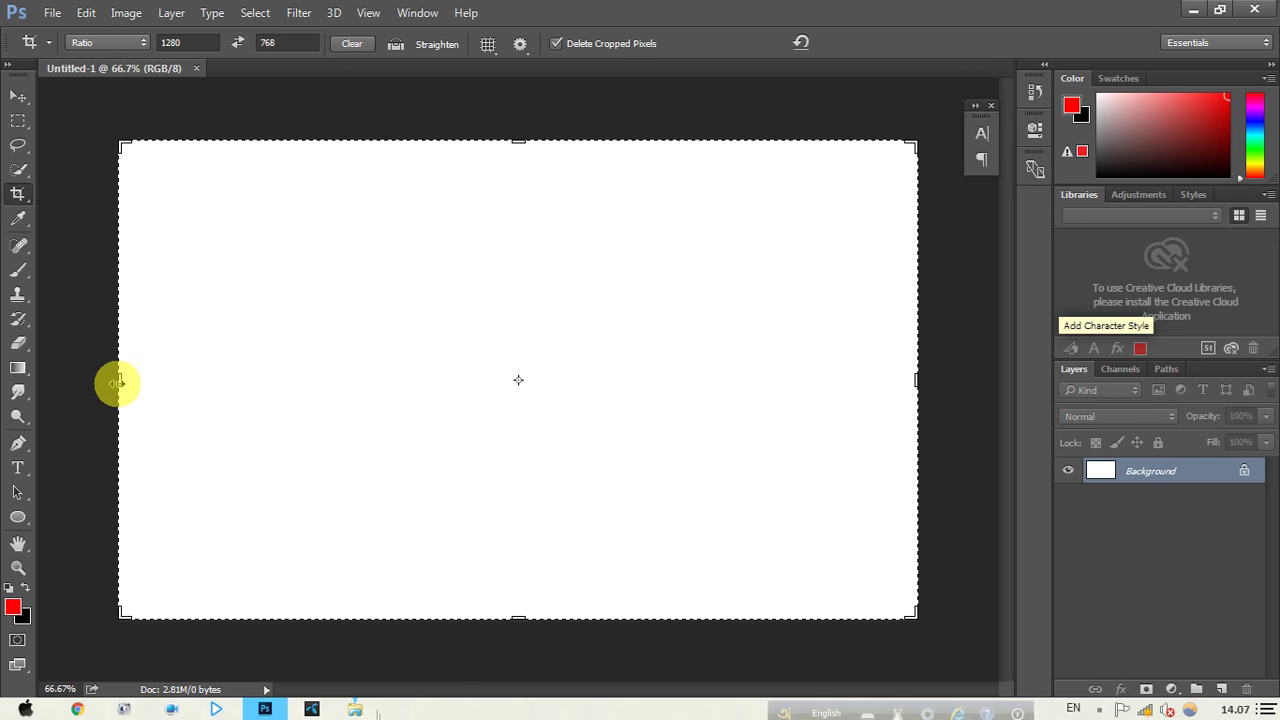
left_click_drag(117, 383, 112, 323)
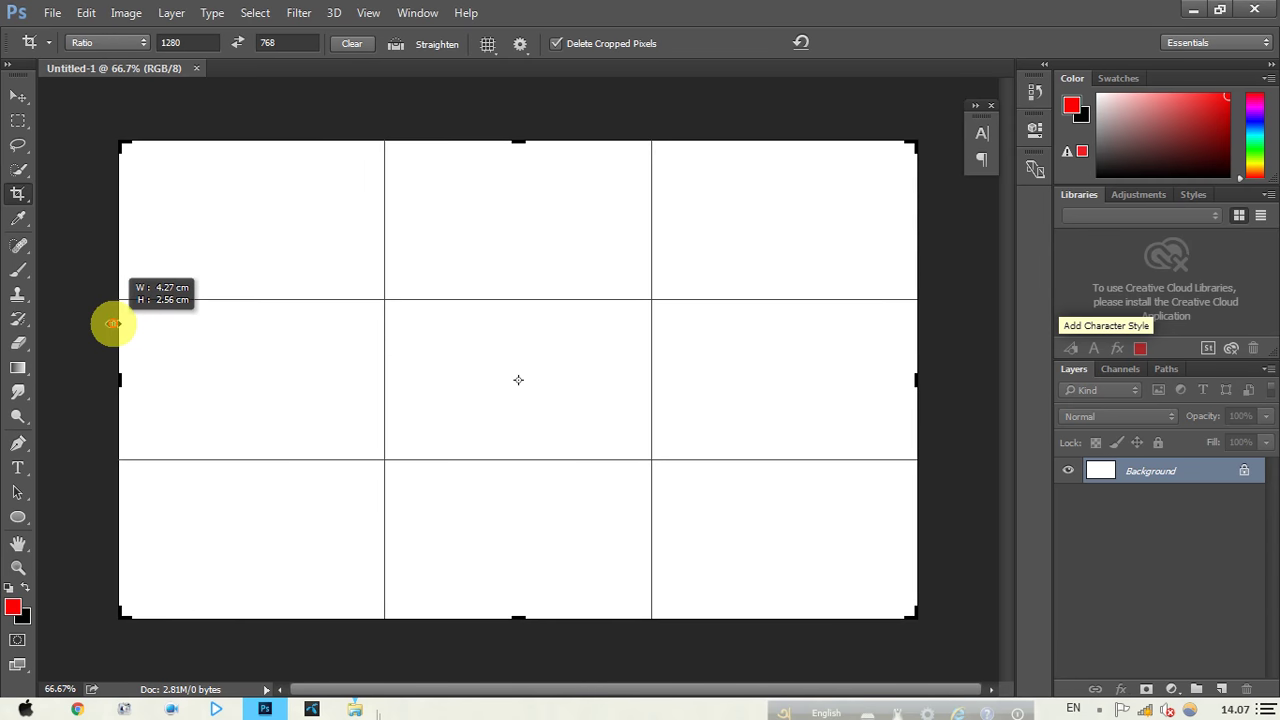
left_click(184, 47)
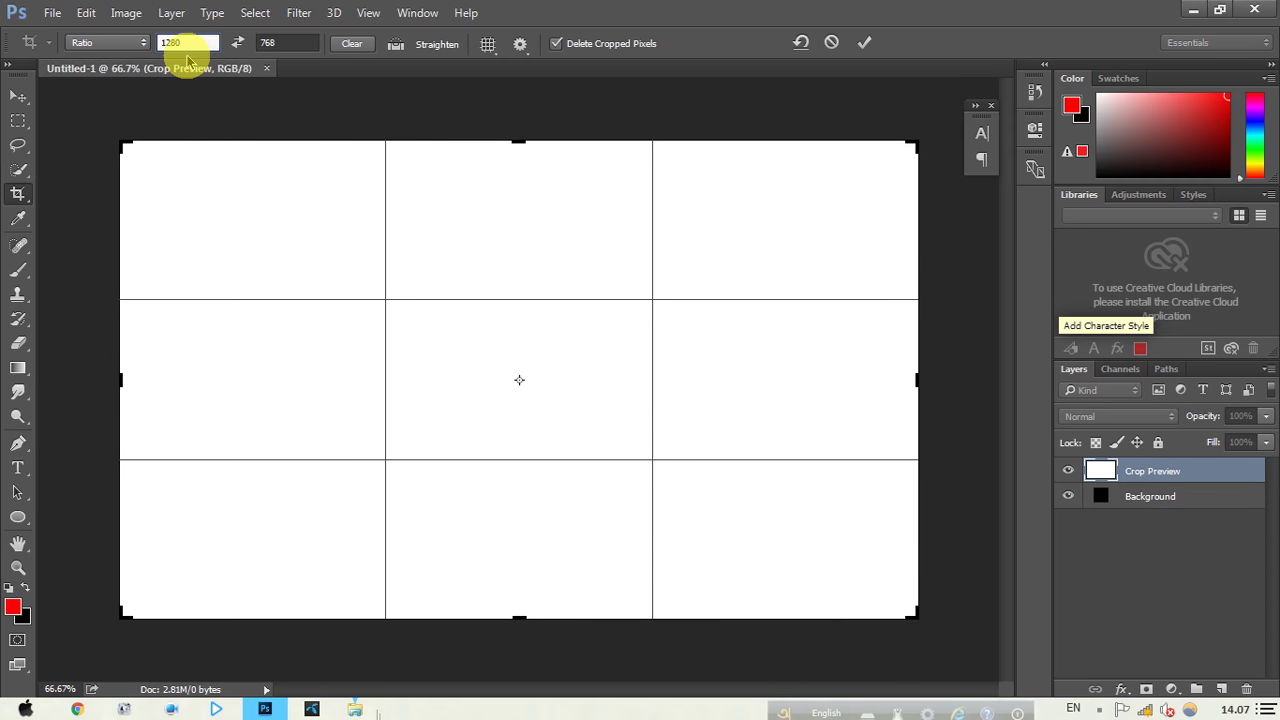
key("BackSpace")
left_click(286, 42)
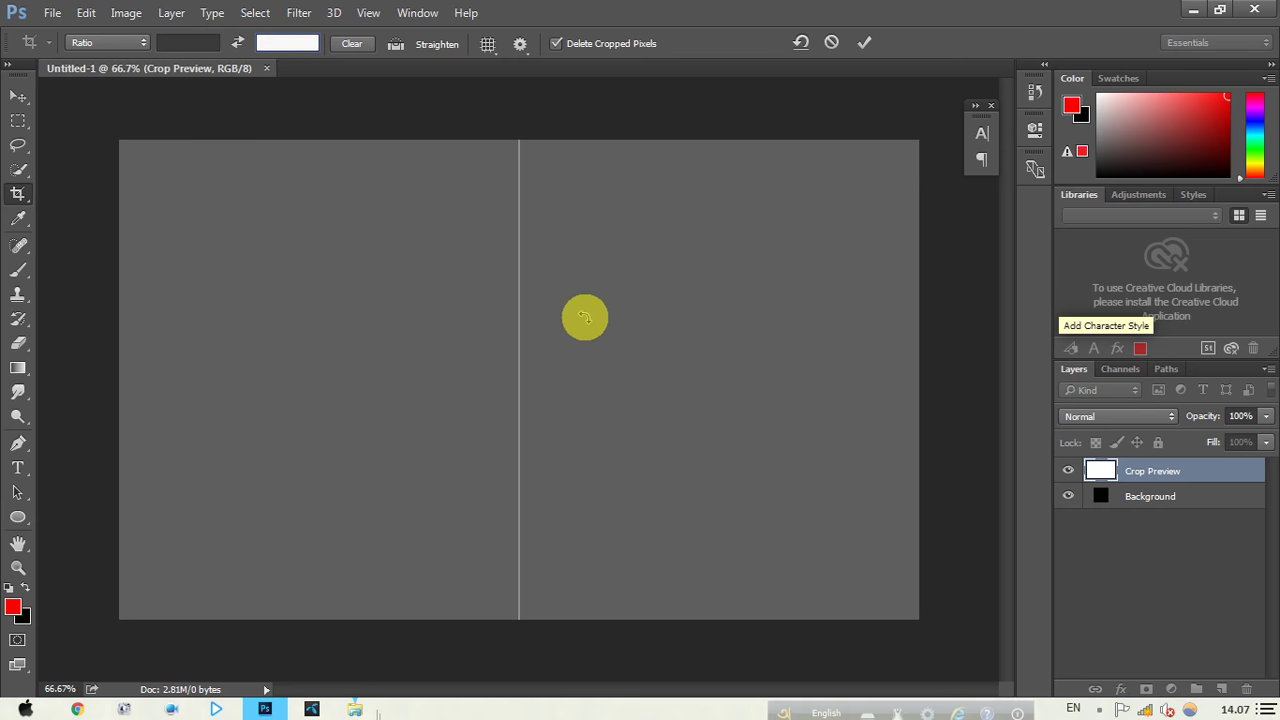
left_click_drag(520, 299, 320, 277)
left_click(864, 42)
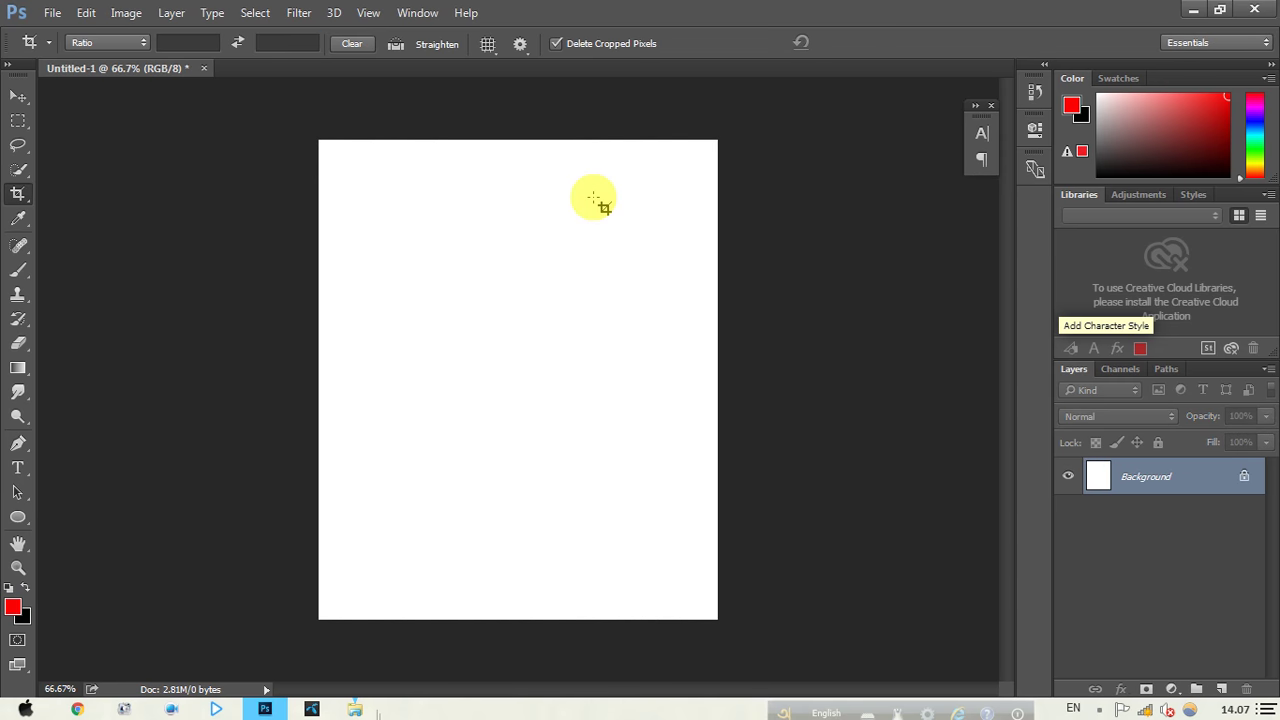
left_click(451, 332, "ctrl")
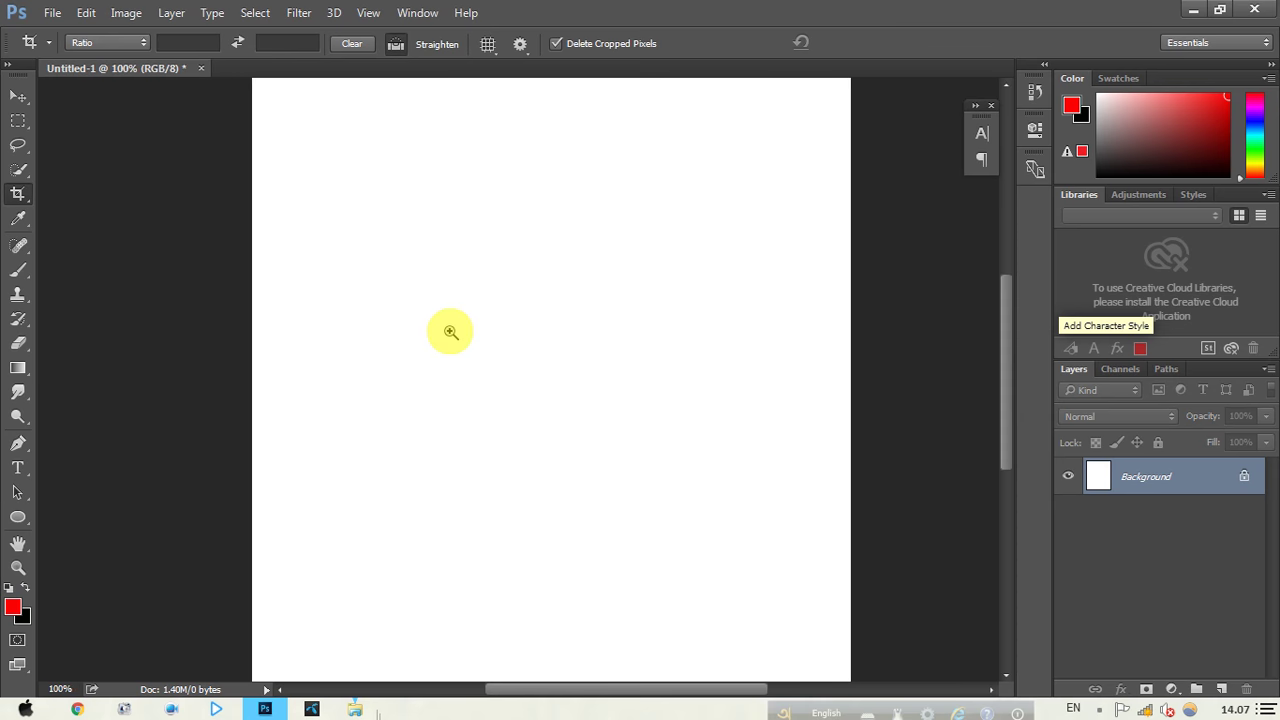
left_click(537, 417, "ctrl+alt")
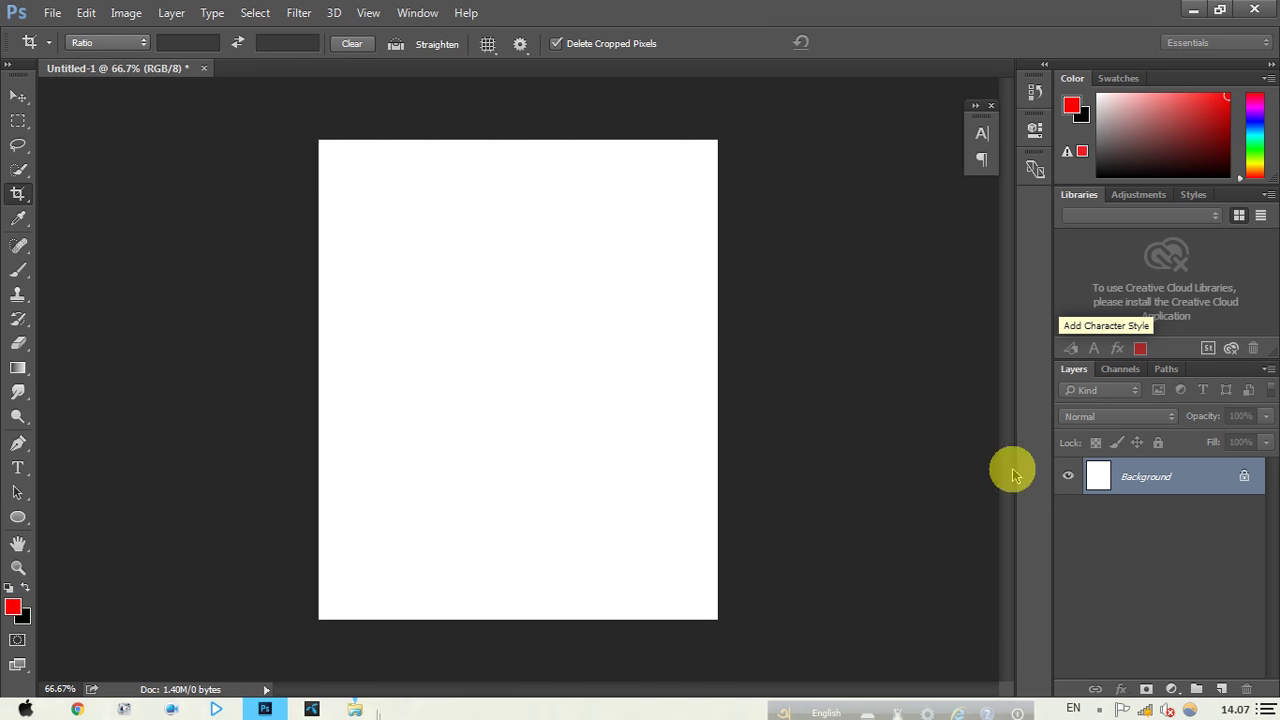
Step: Fill a new Layer 1 with solid black, then add an empty Layer 2 above it
left_click(1221, 690)
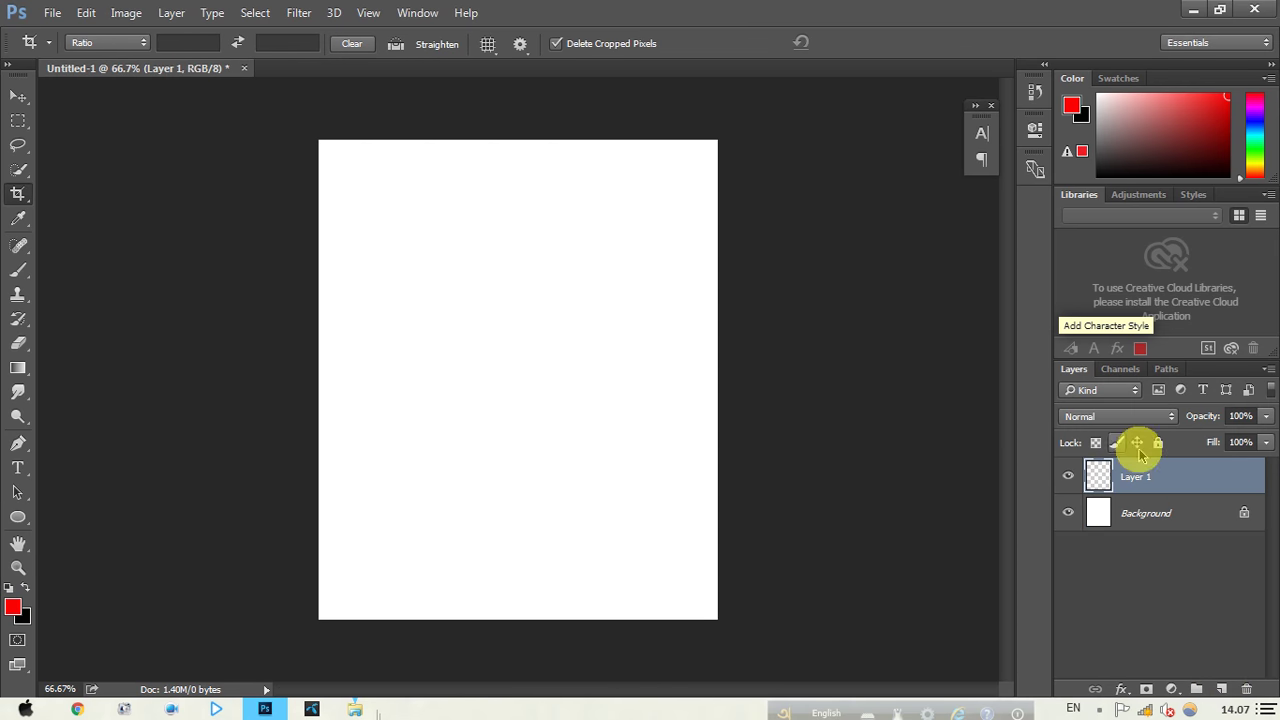
left_click(27, 591)
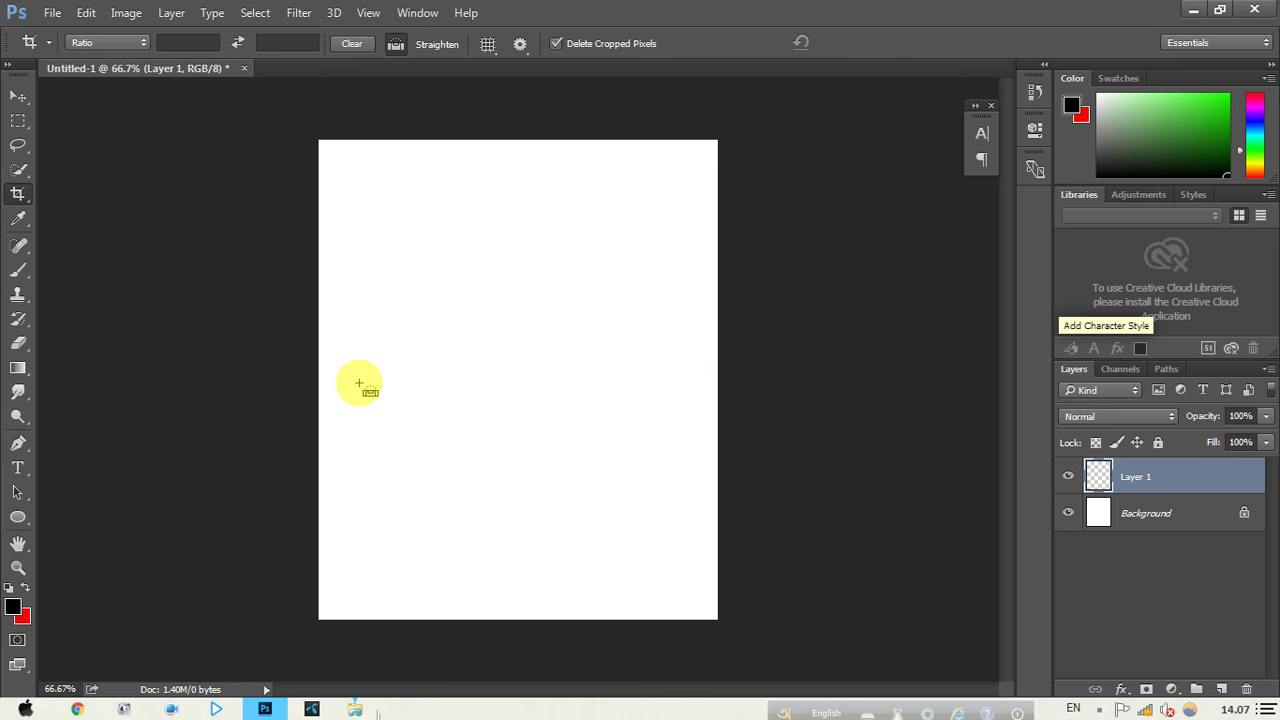
key("ctrl+BackSpace")
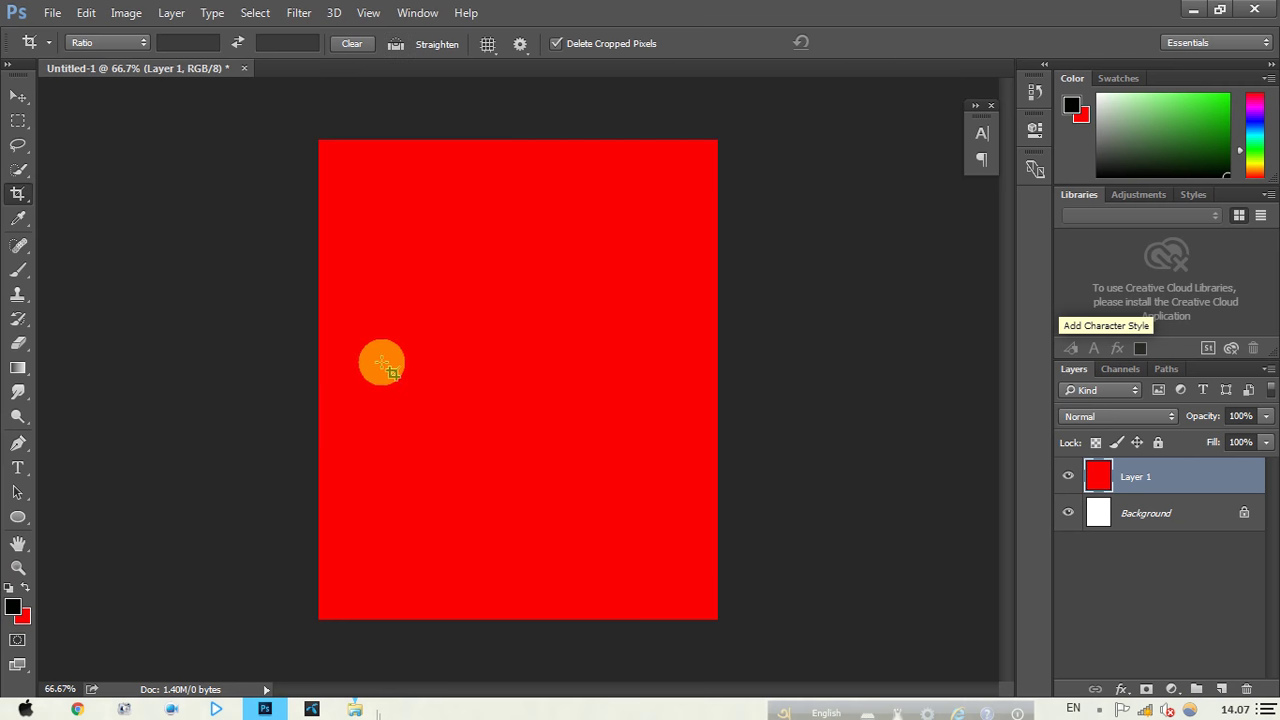
left_click(27, 589)
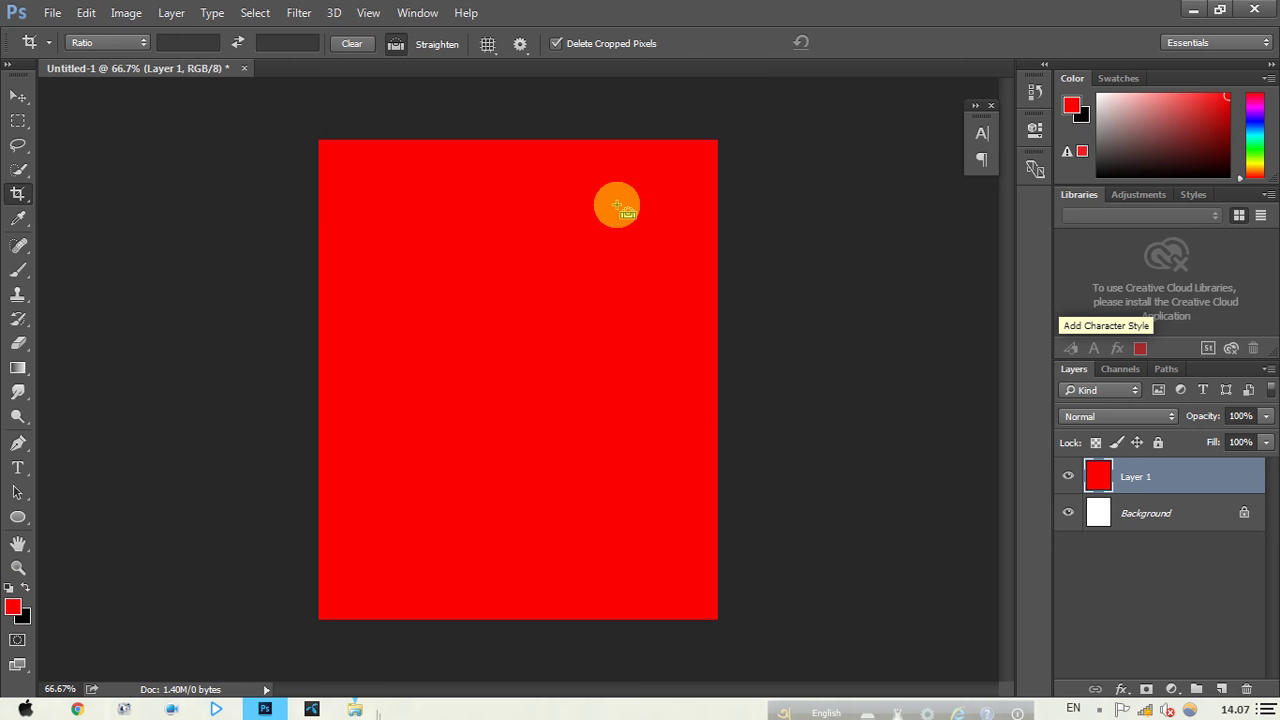
key("ctrl+BackSpace")
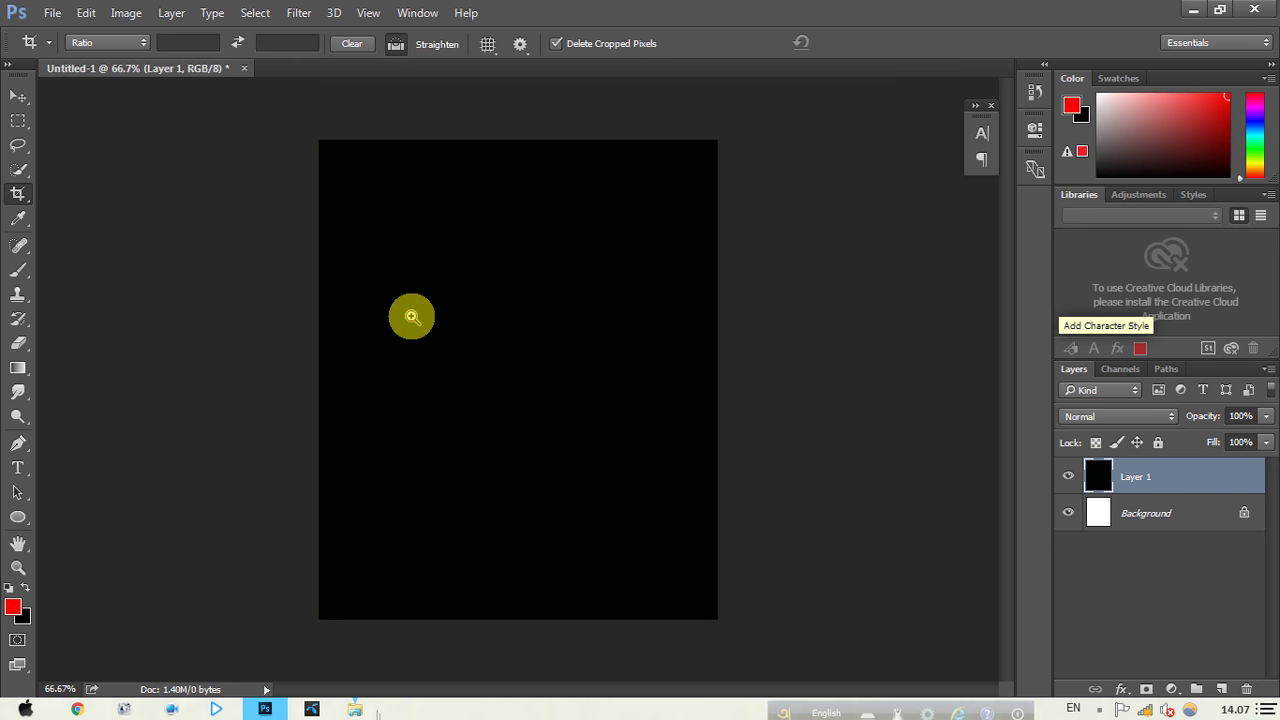
left_click(414, 314, "ctrl")
left_click(680, 344, "alt")
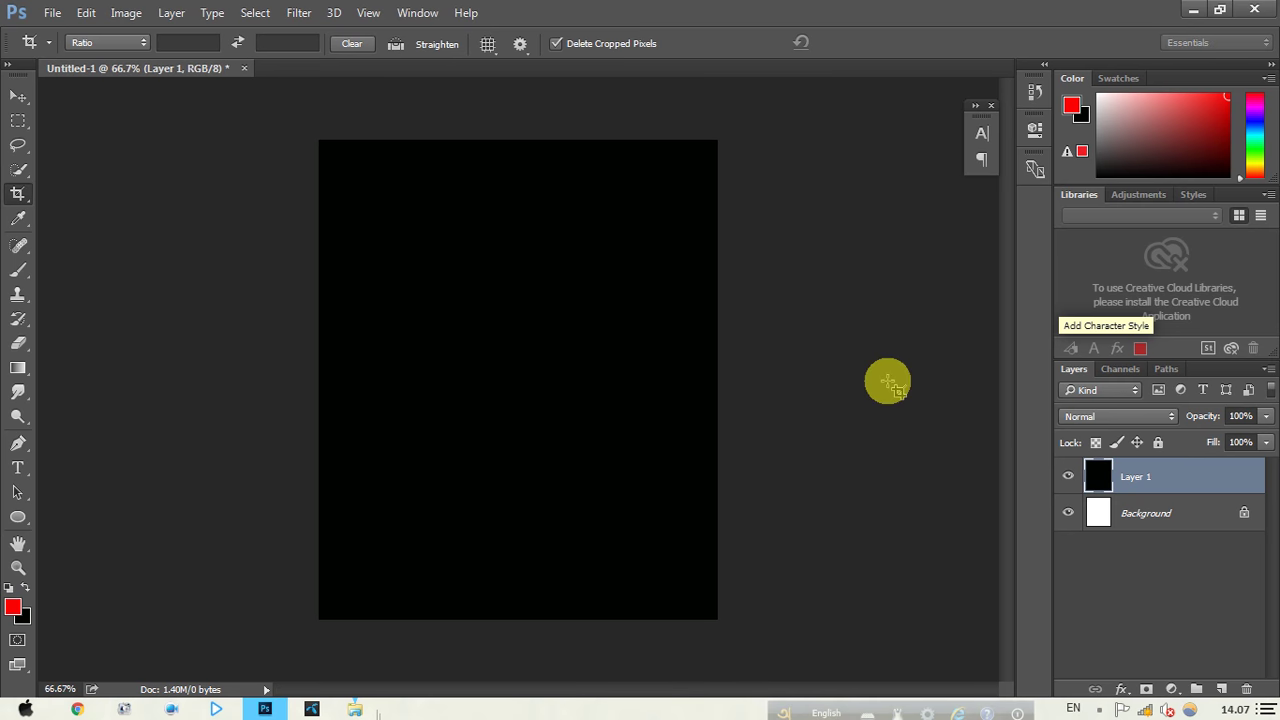
left_click(1224, 687)
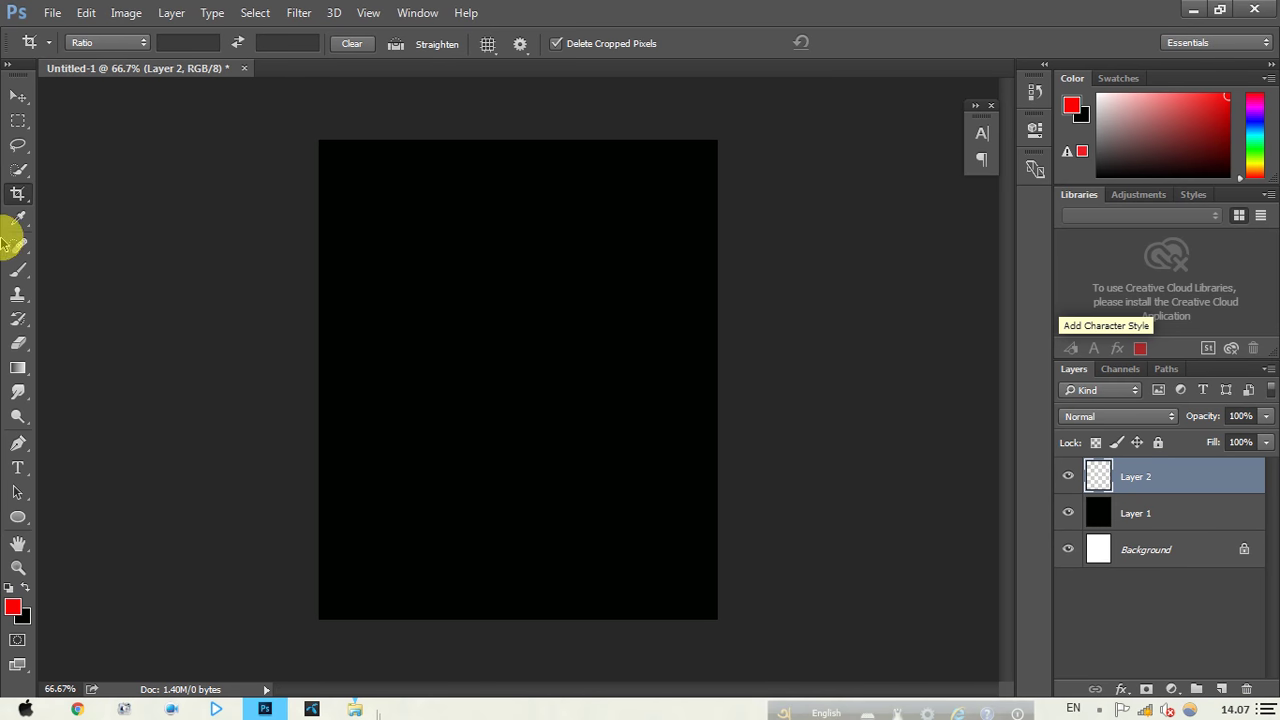
Step: Switch to the Brush tool and pick the 292 px splatter brush tip
left_click(20, 172)
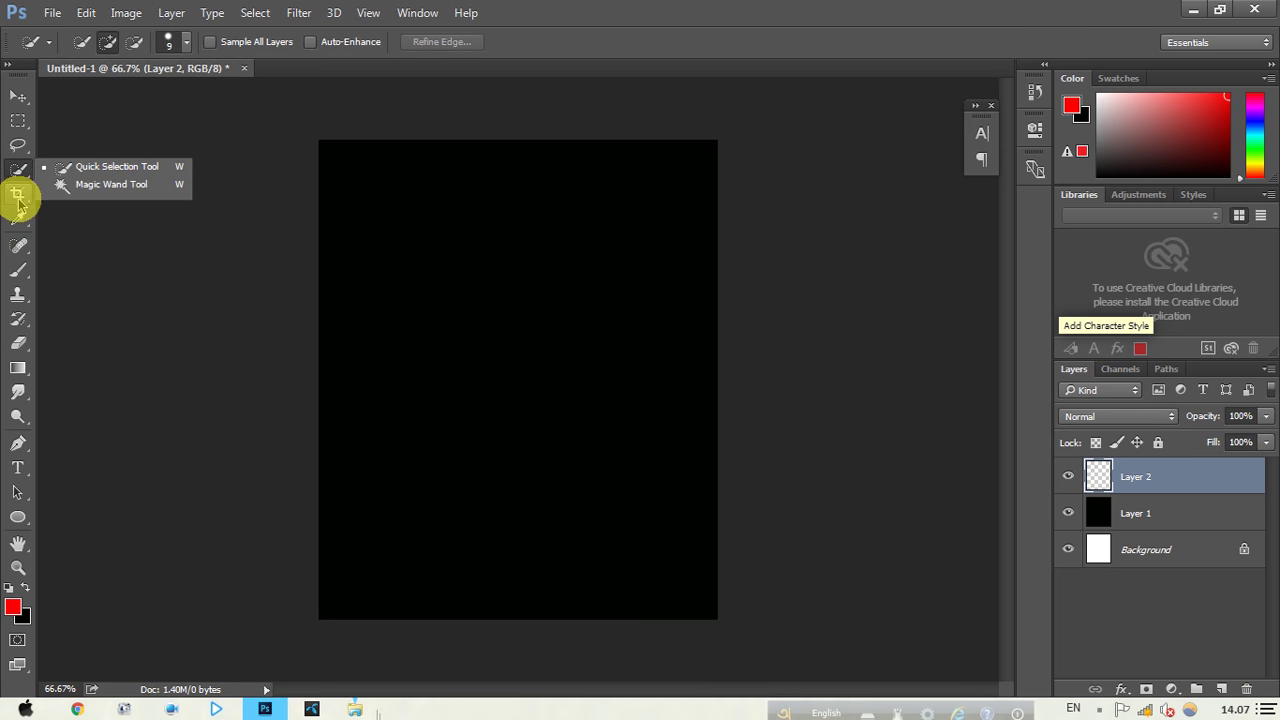
left_click(18, 270)
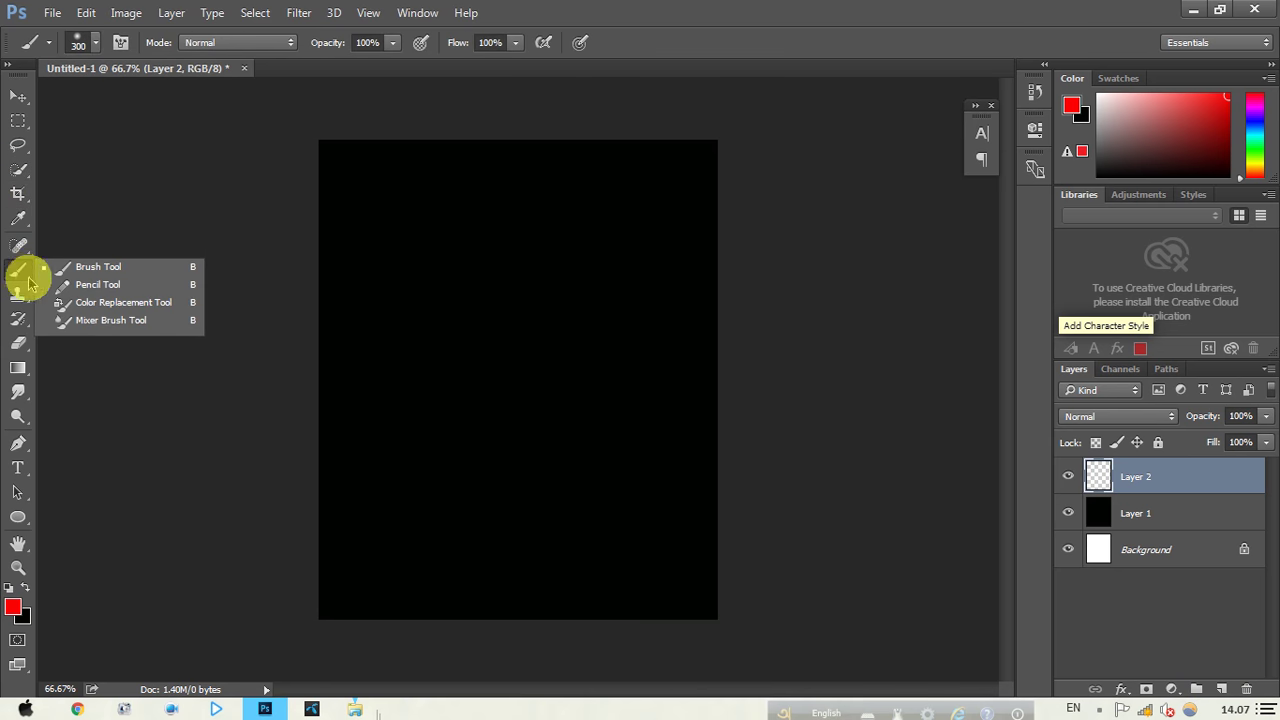
left_click(98, 267)
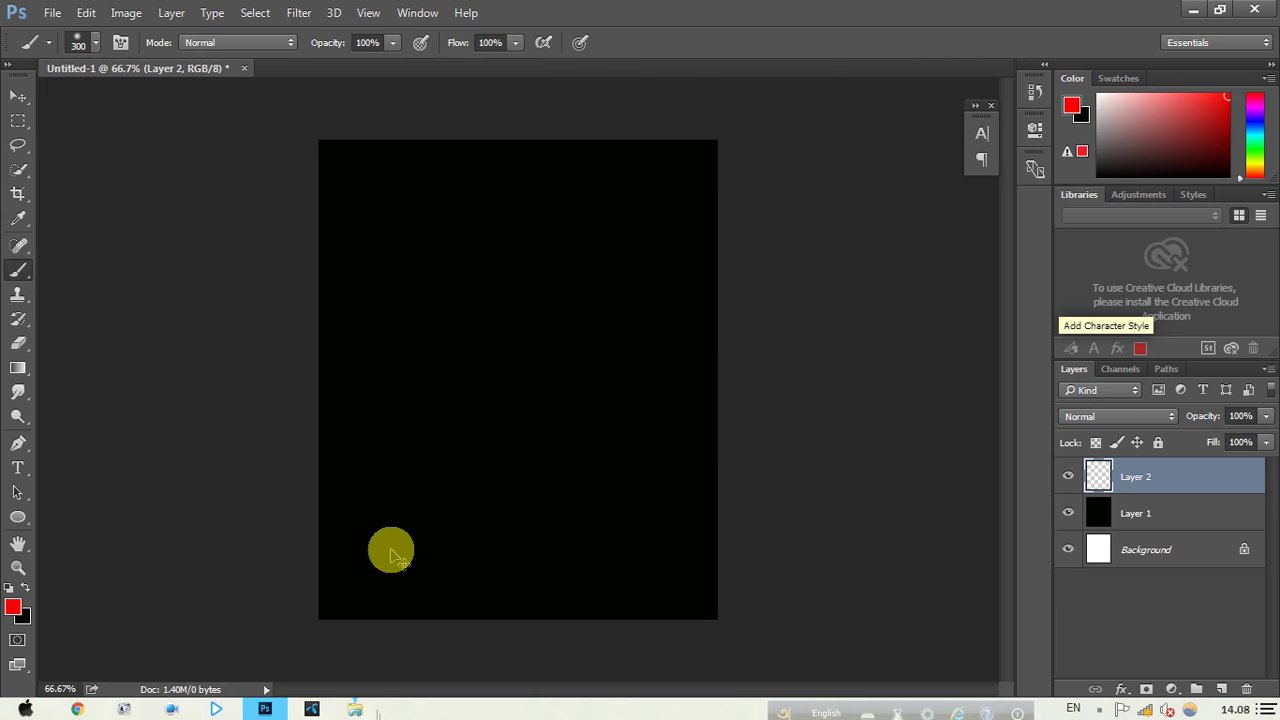
right_click(453, 364)
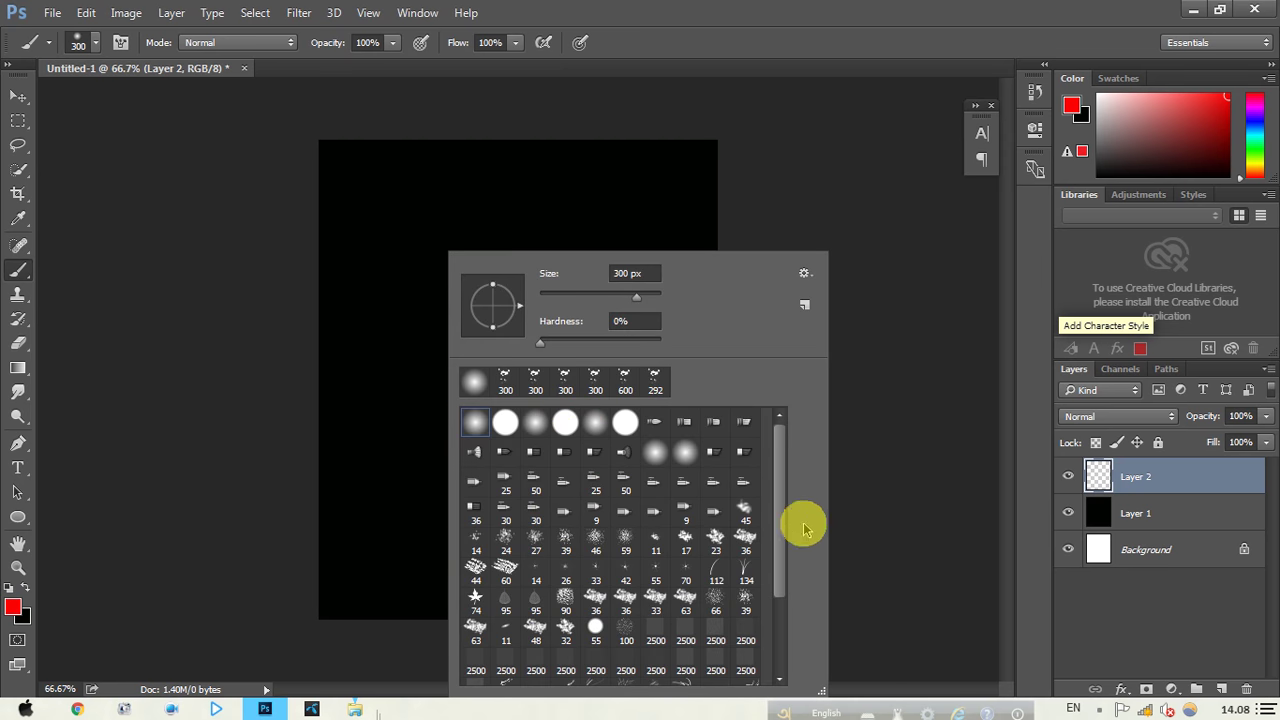
left_click_drag(784, 500, 784, 582)
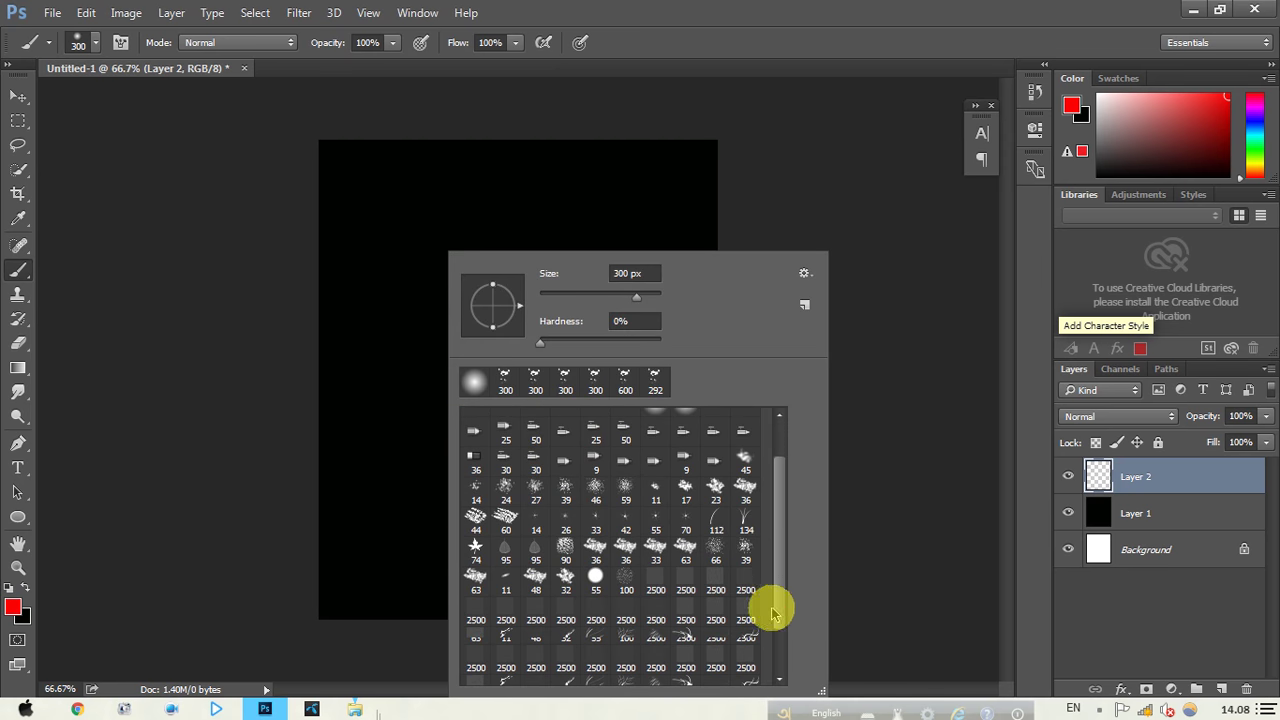
scroll(772, 612, "down", 2)
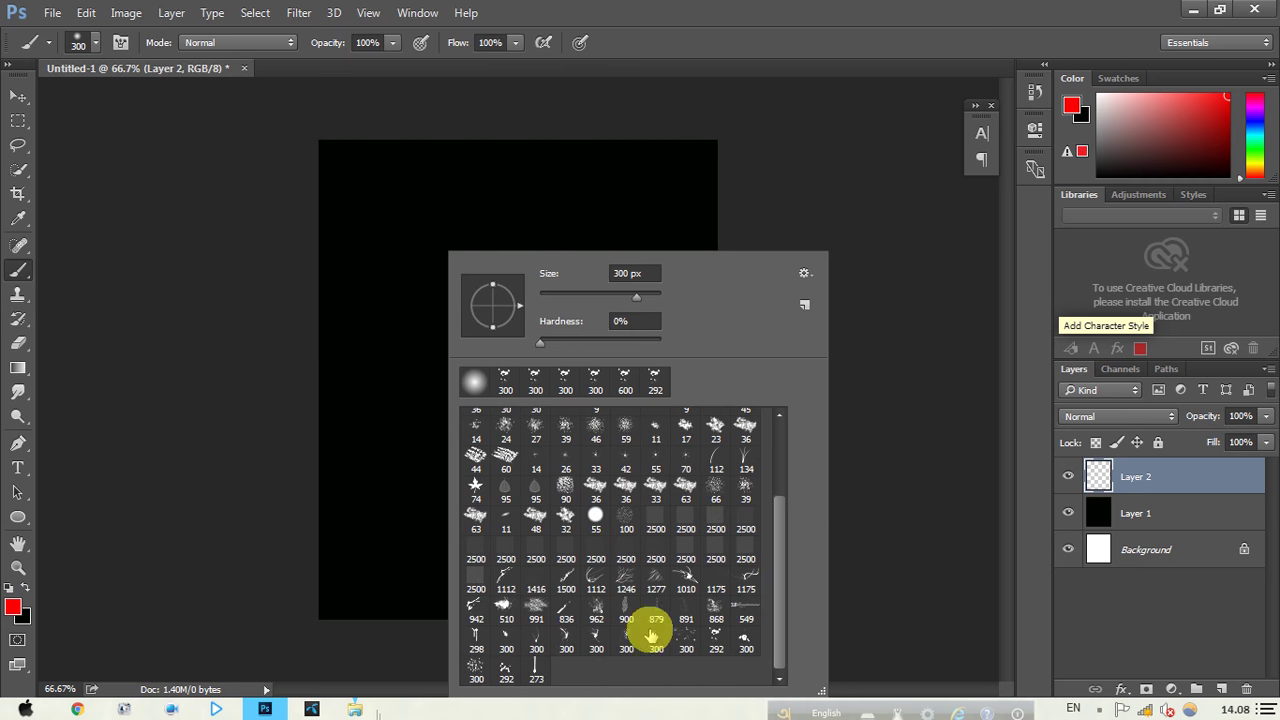
left_click(714, 651)
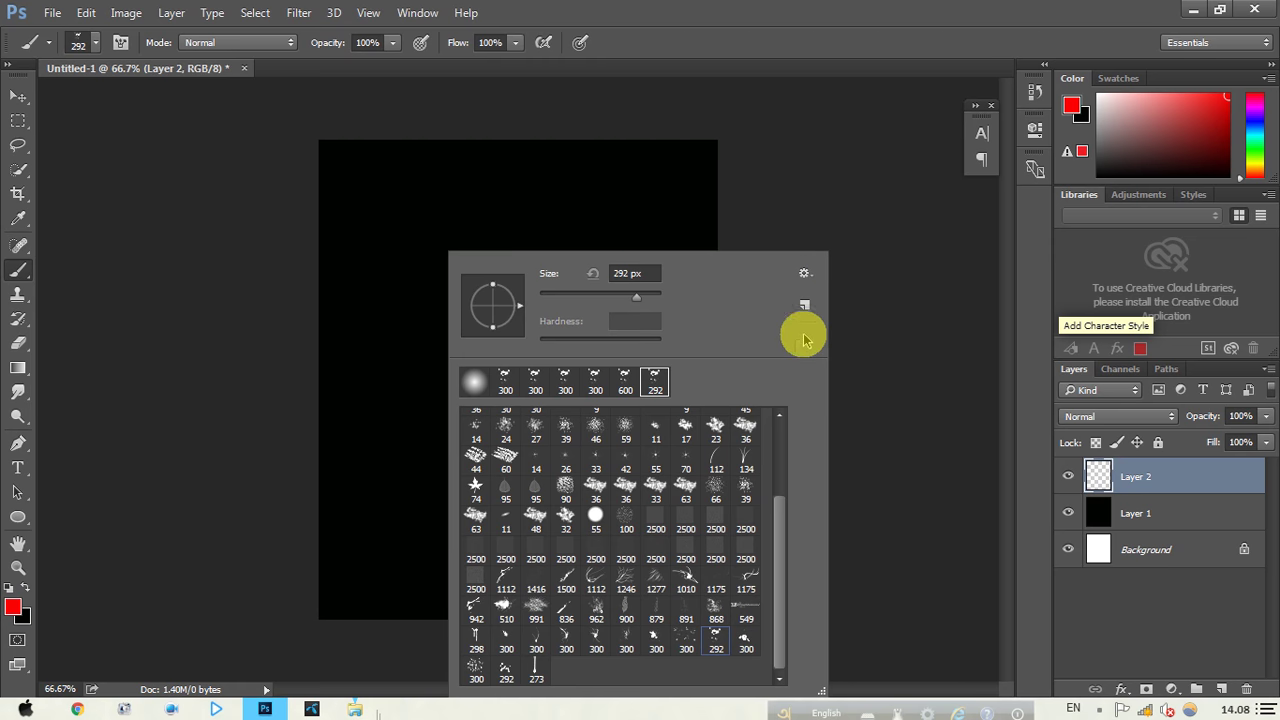
Step: Browse for additional ABR brush files, then cancel without loading any
left_click(806, 274)
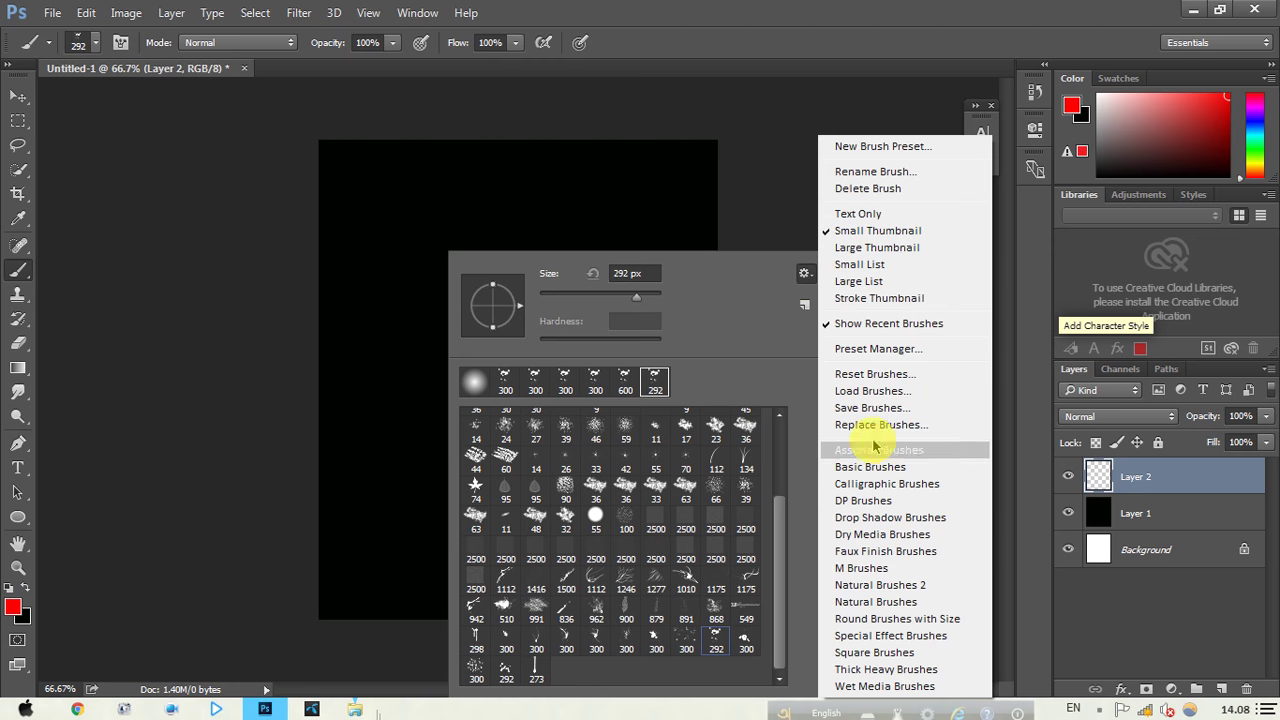
left_click(888, 393)
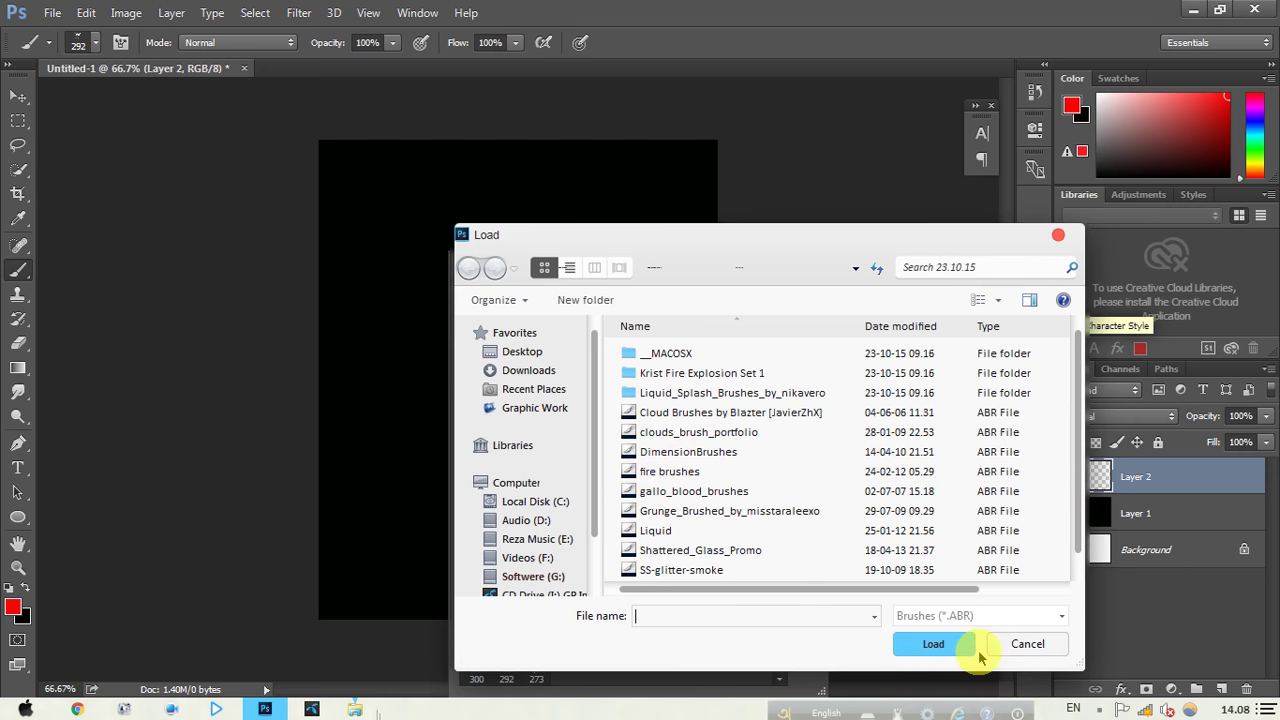
left_click(1025, 644)
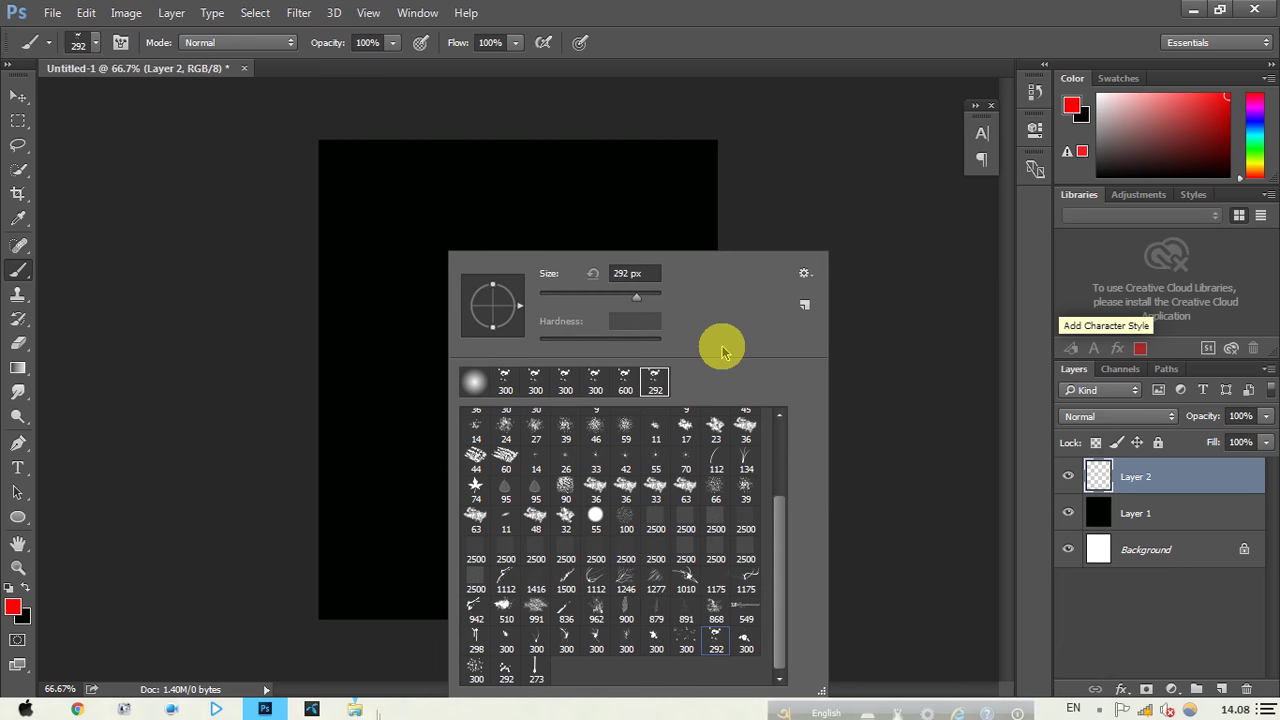
Step: Set the foreground colour to bright green 03cc24 for the brush
left_click(737, 36)
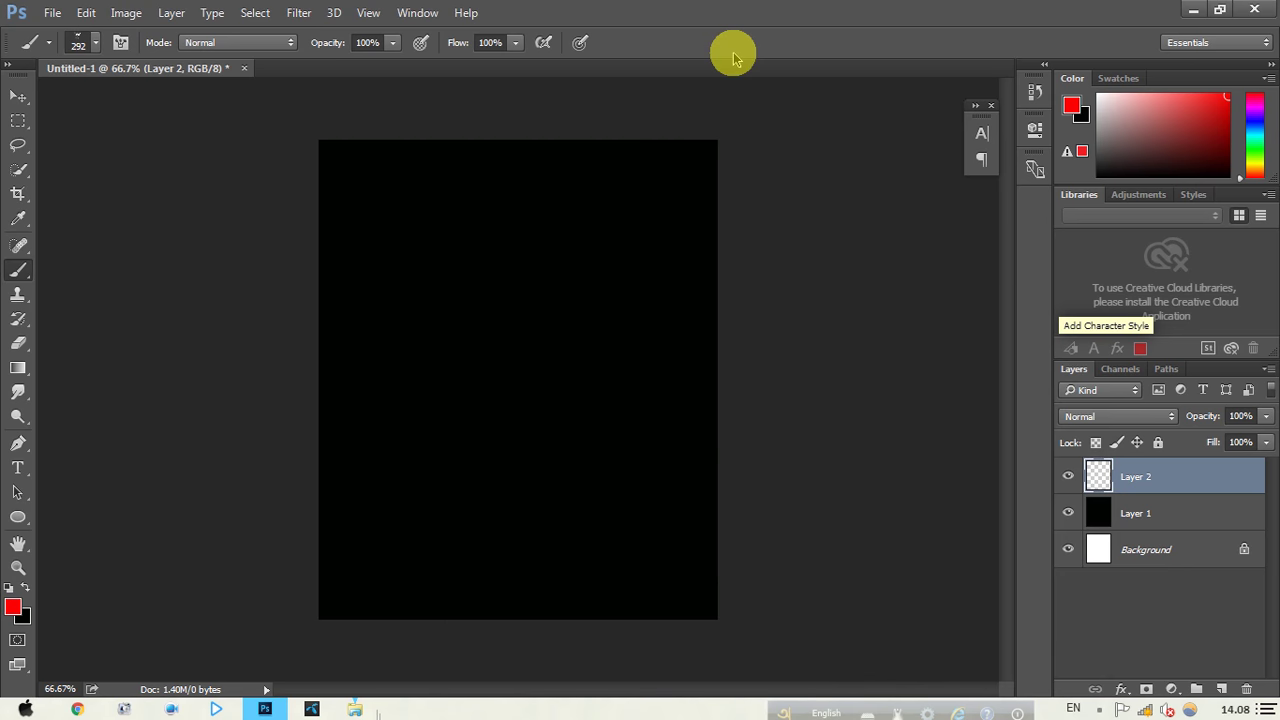
left_click(15, 605)
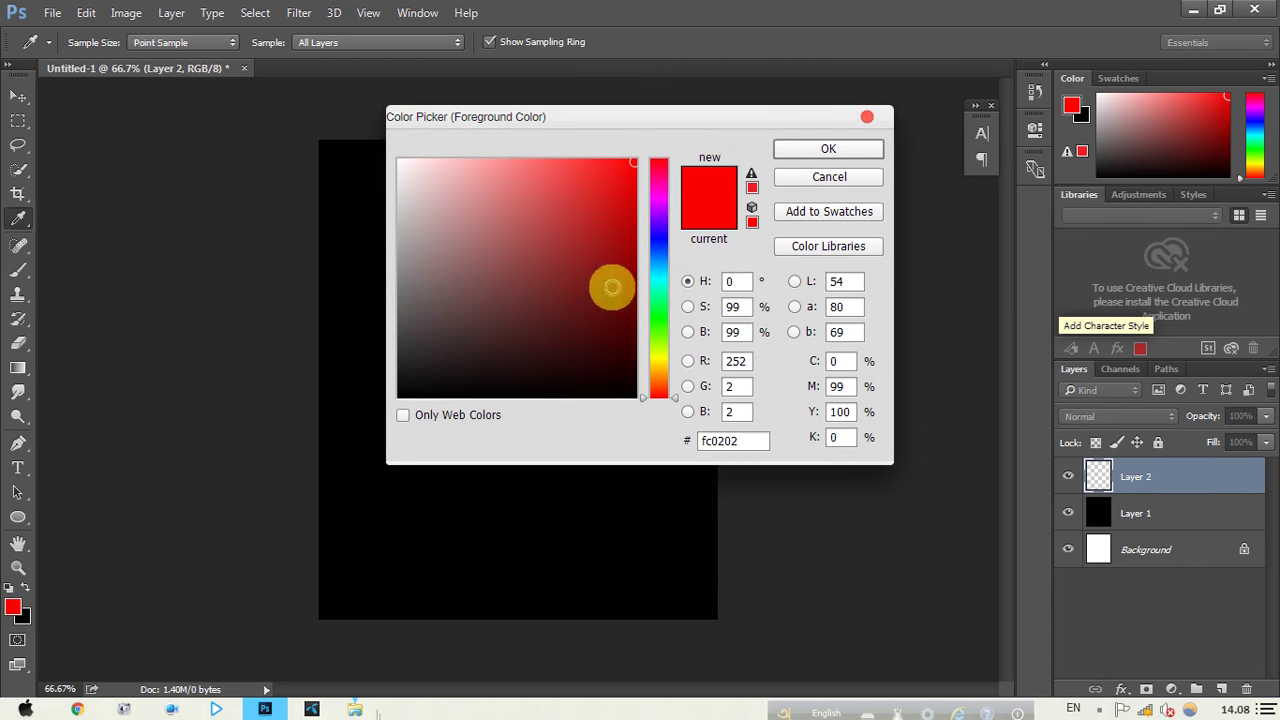
left_click(665, 309)
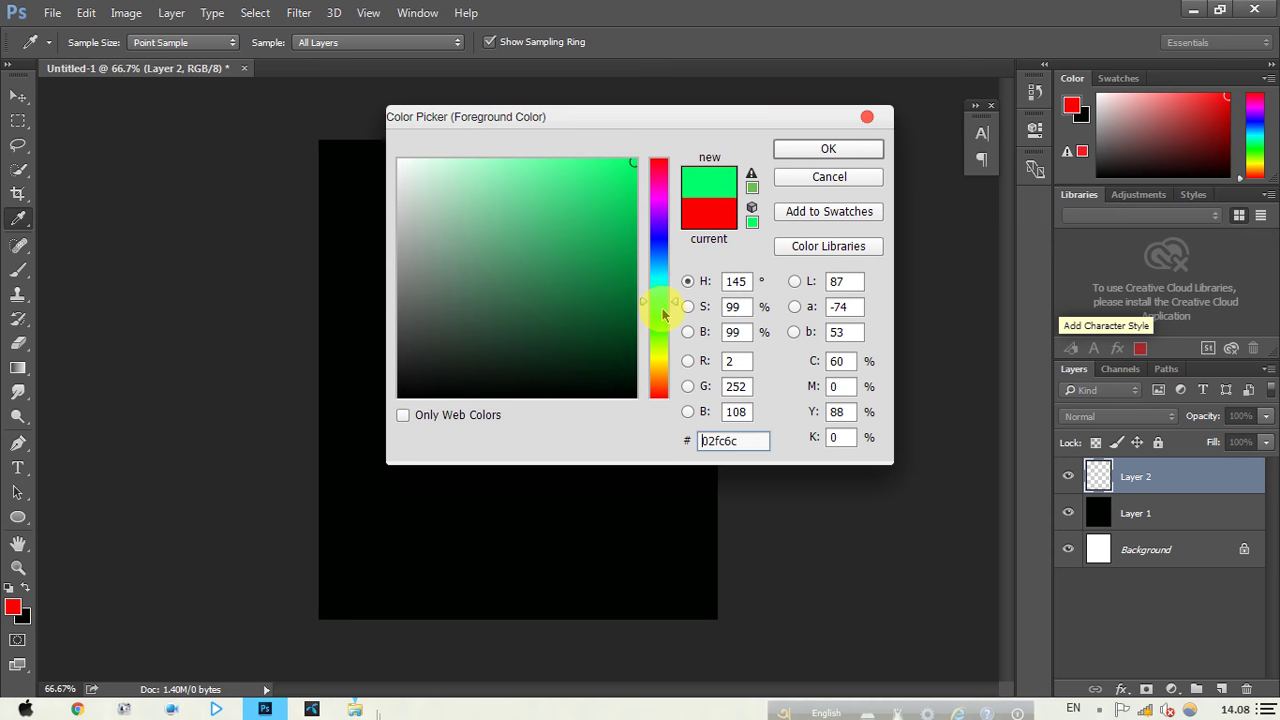
left_click_drag(674, 307, 645, 192)
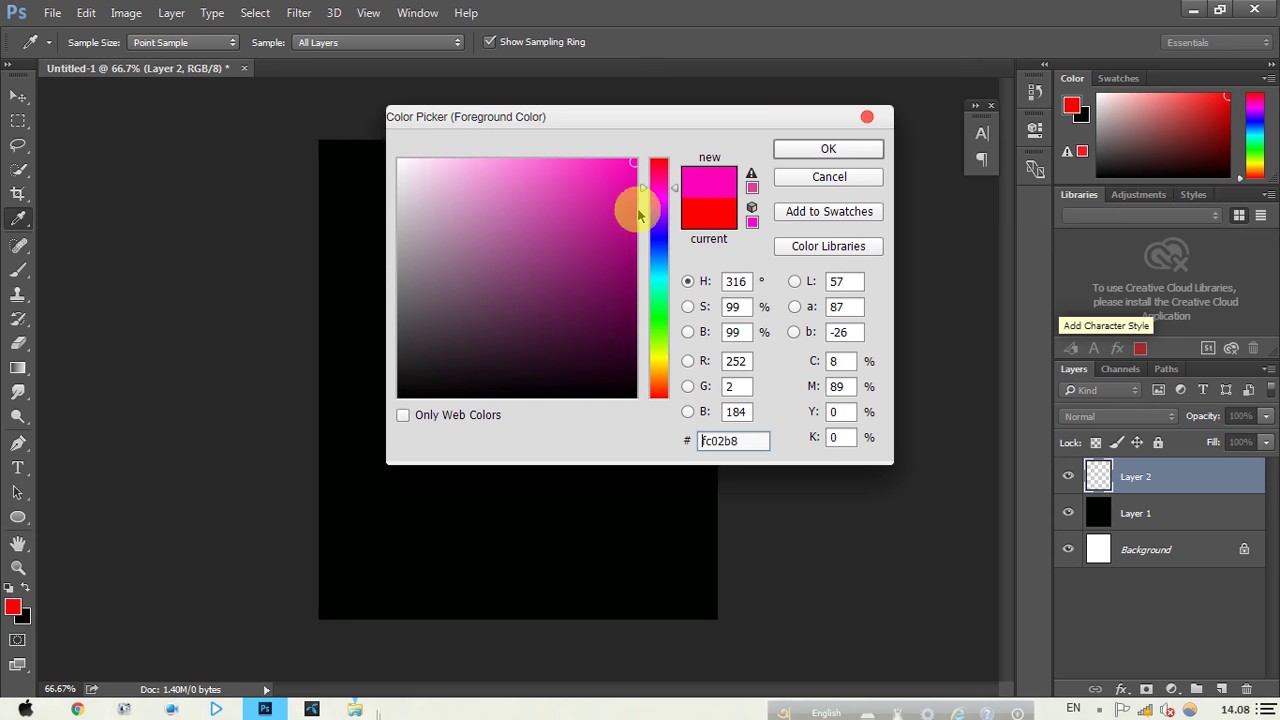
left_click(656, 313)
left_click(630, 254)
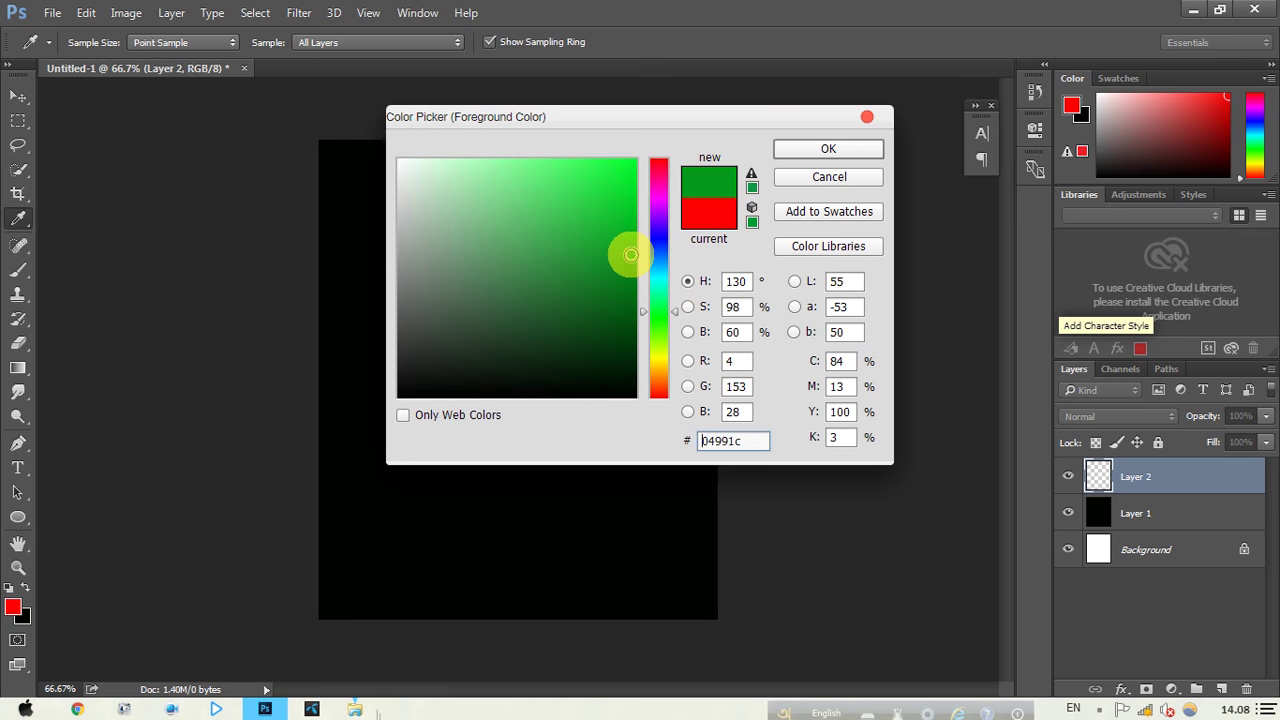
left_click(635, 210)
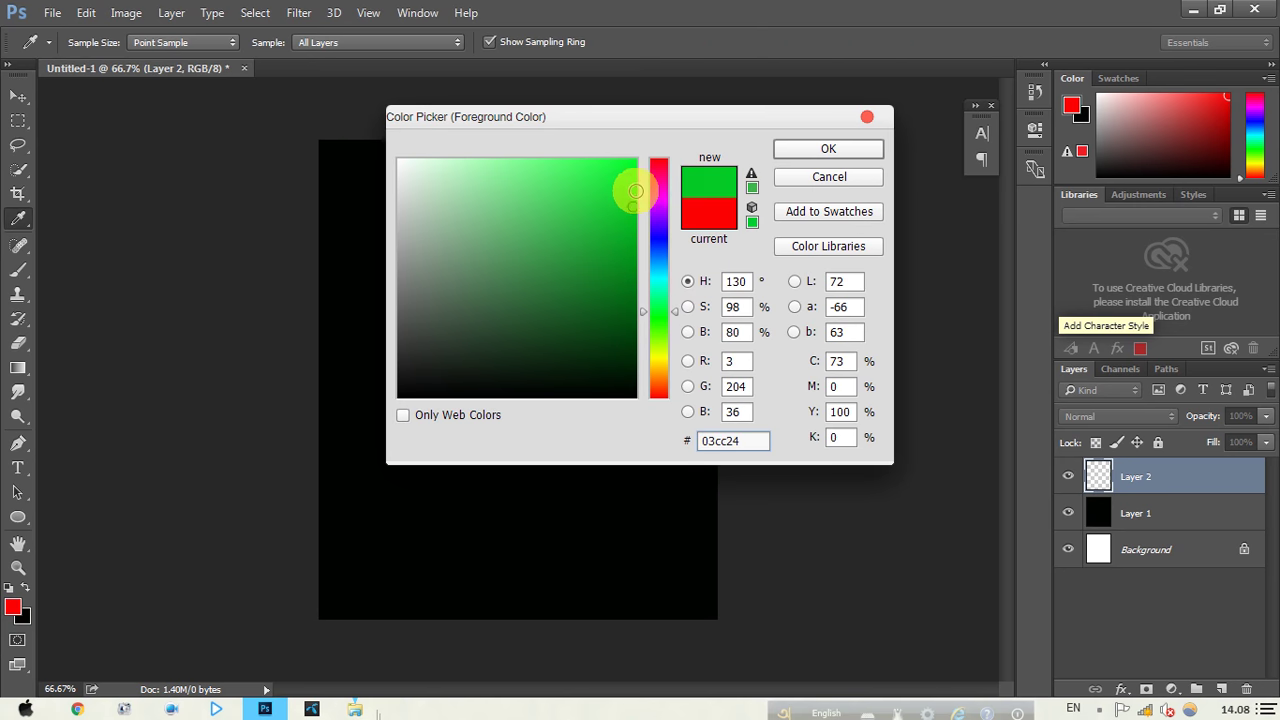
left_click_drag(635, 191, 690, 180)
left_click(822, 149)
key("b")
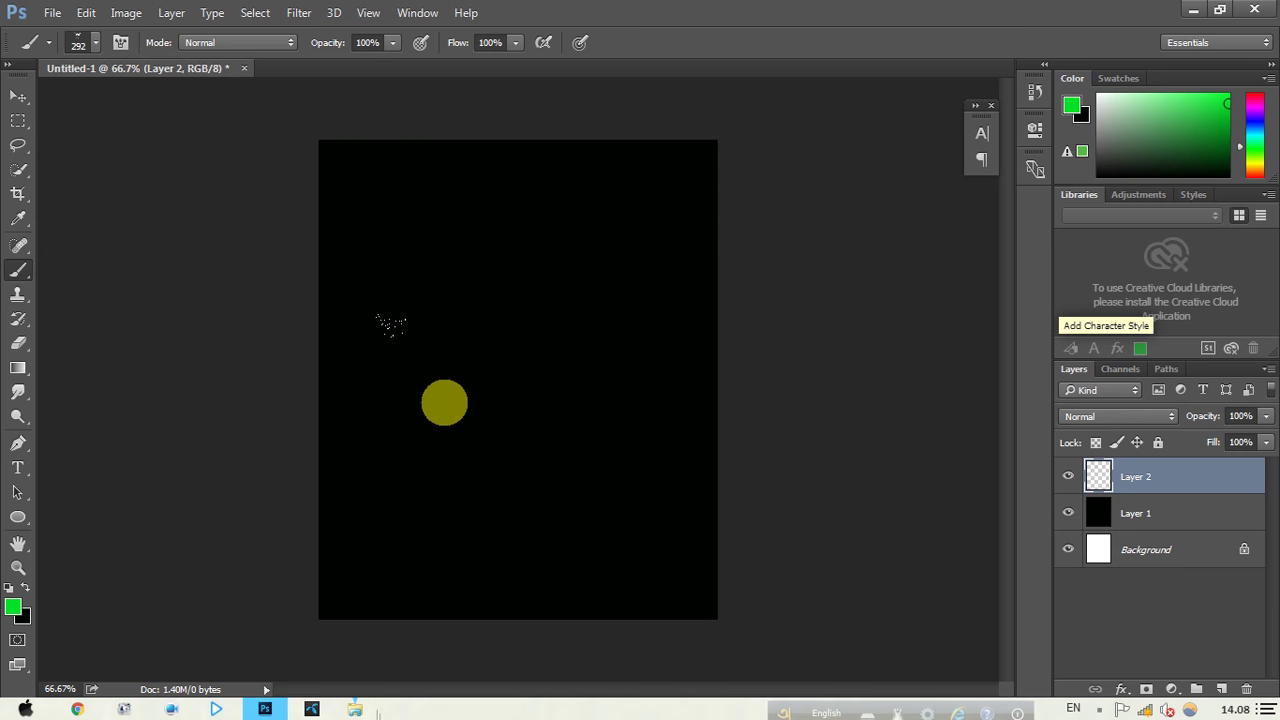
left_click(392, 48)
Step: Paint the first green splatter strokes mid-canvas and rotate the brush angle diagonally
left_click(418, 70)
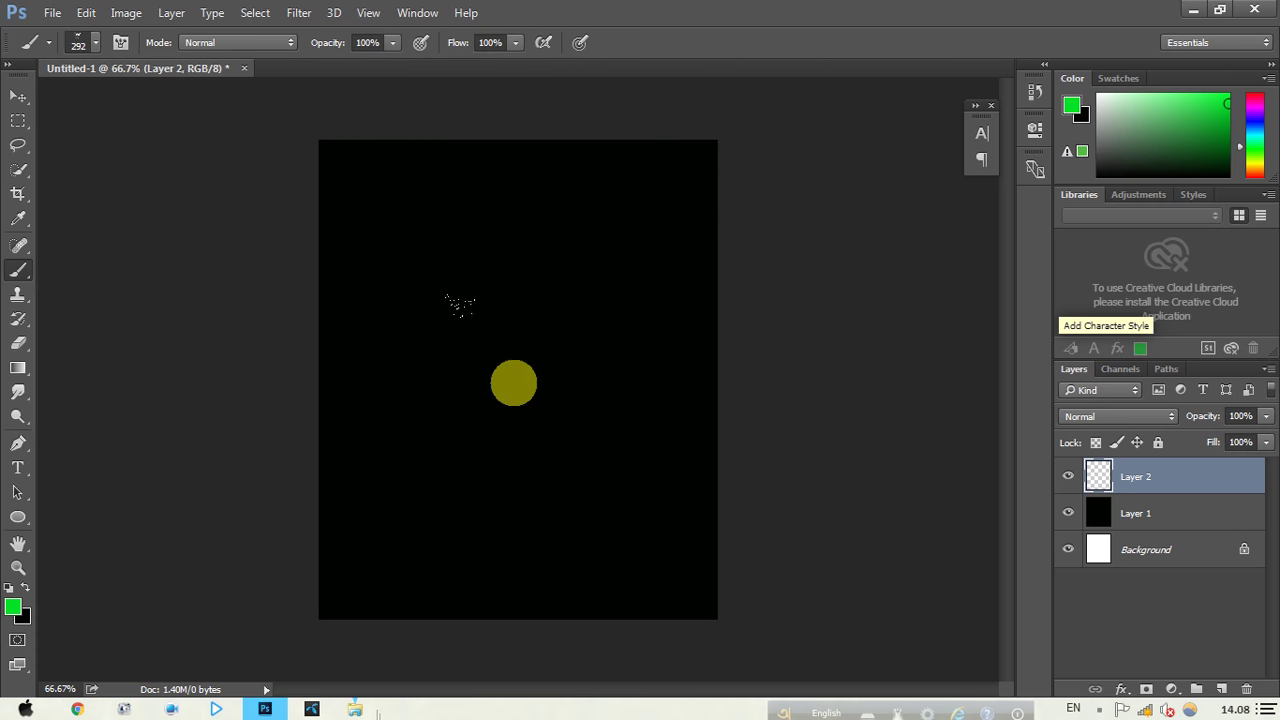
left_click_drag(457, 300, 505, 290)
mouse_move(562, 372)
left_mouse_down()
mouse_move(486, 366)
mouse_move(543, 414)
mouse_move(514, 400)
mouse_move(511, 374)
mouse_move(486, 371)
mouse_move(537, 306)
mouse_move(606, 263)
mouse_move(628, 315)
mouse_move(491, 434)
mouse_move(478, 392)
left_mouse_up()
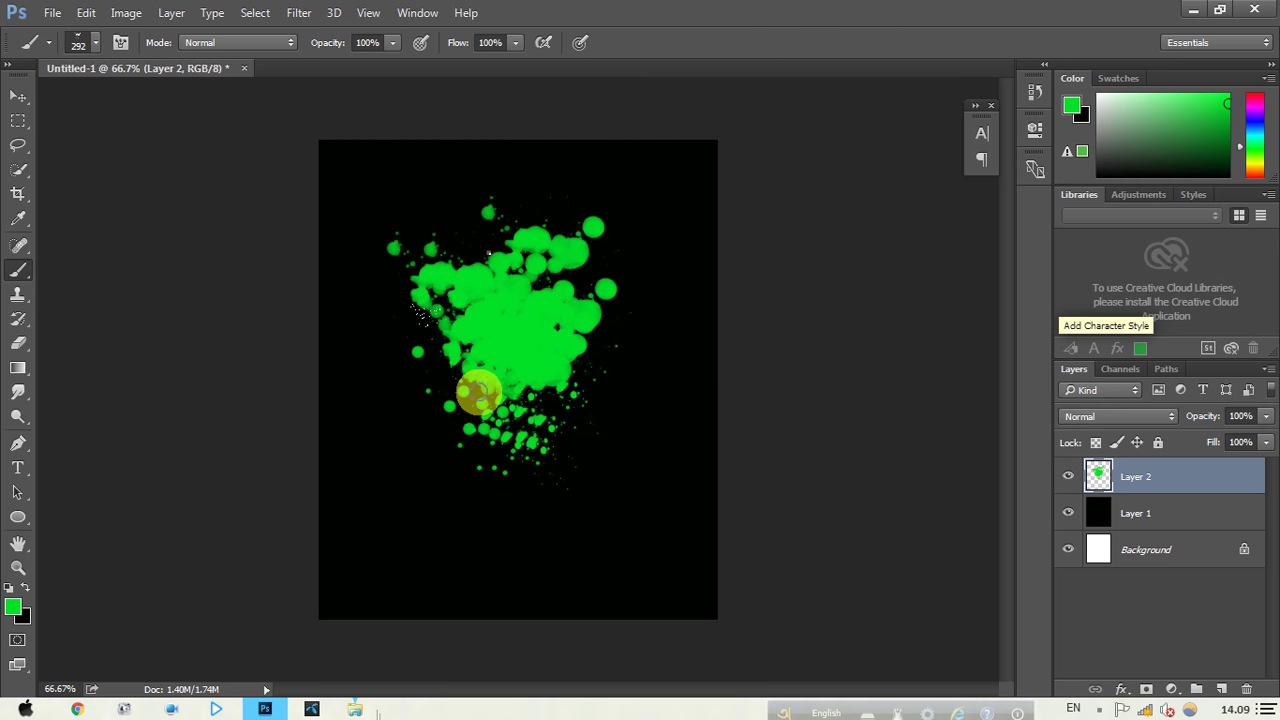
right_click(449, 378)
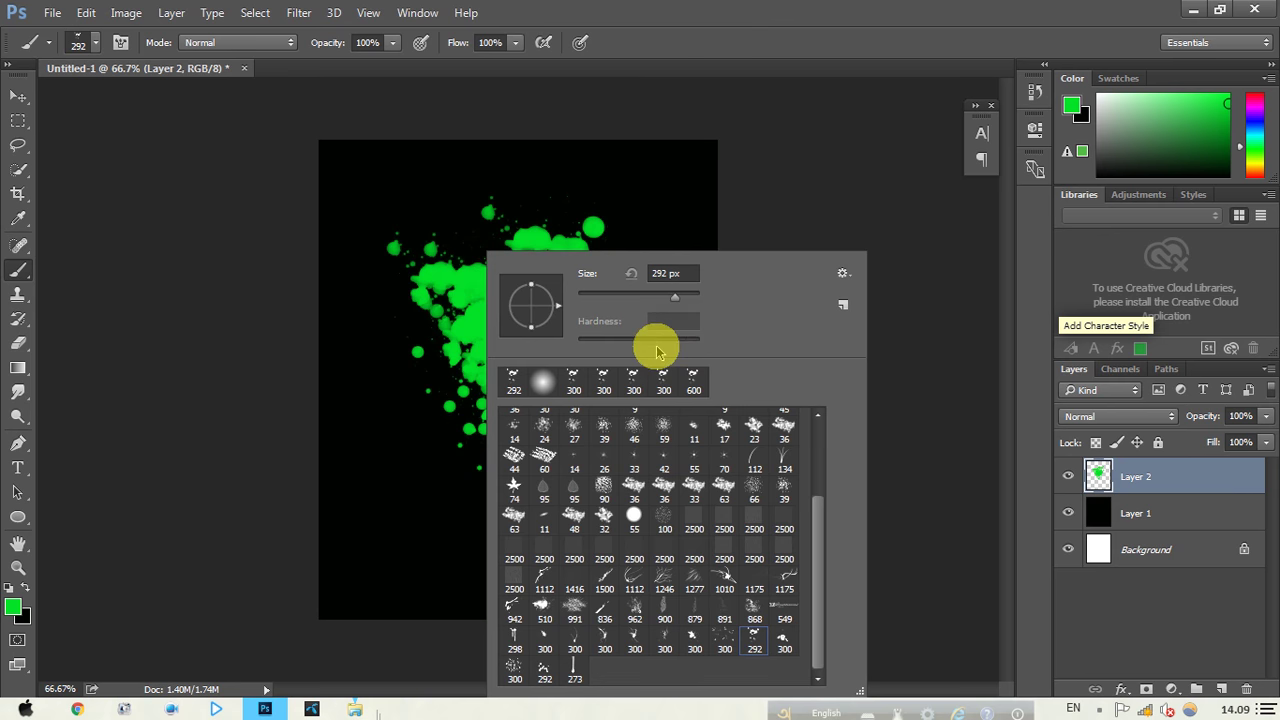
left_click_drag(557, 316, 507, 345)
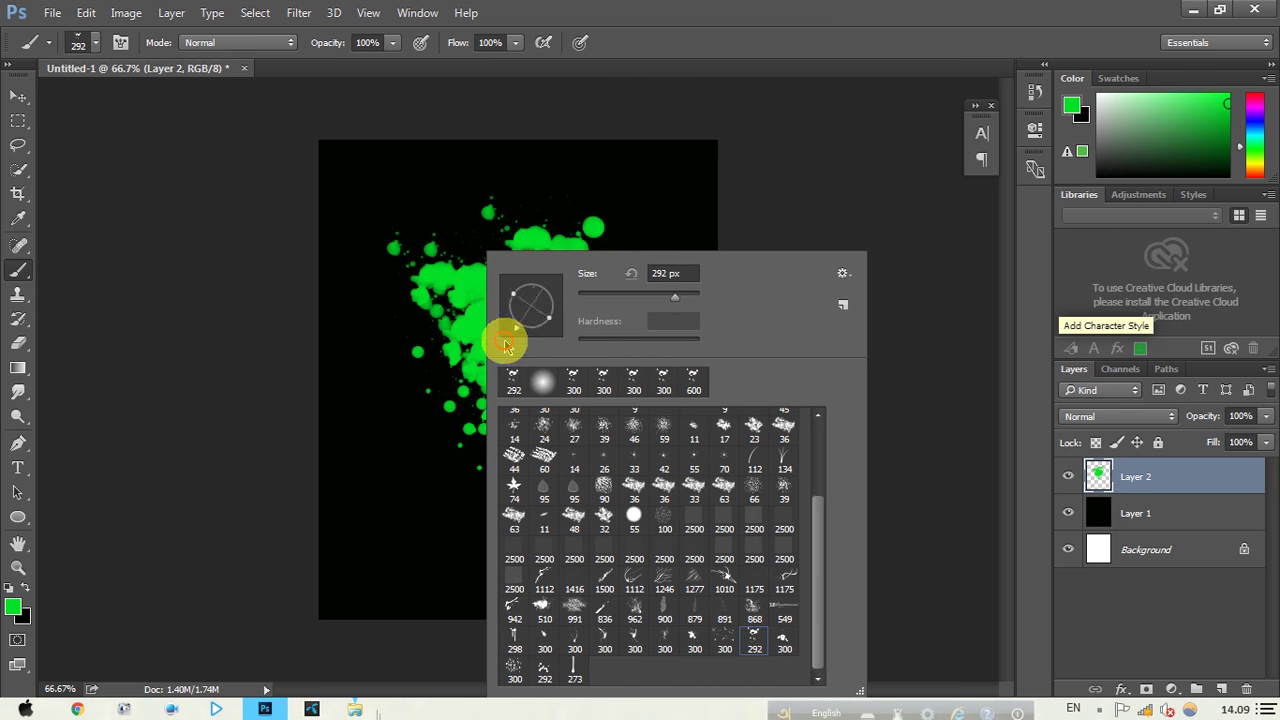
left_click(640, 55)
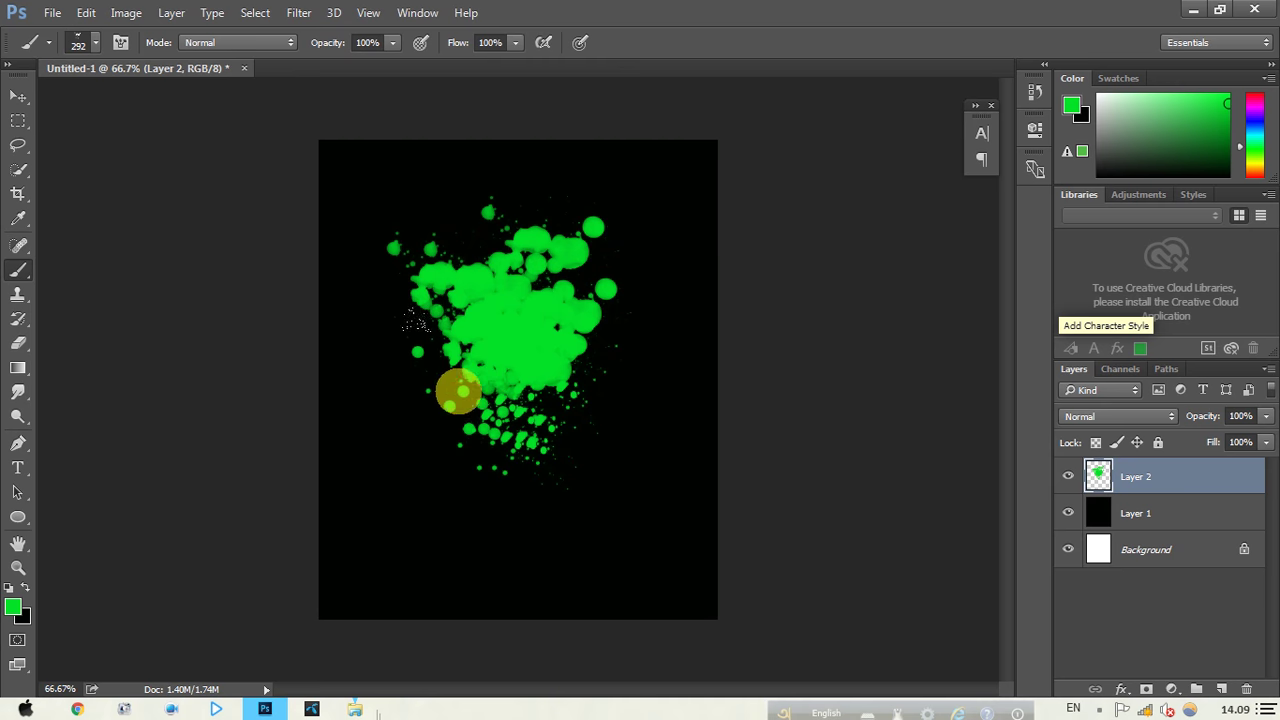
Step: Add splatter around all sides of the cluster and nudge the layer slightly down-right
mouse_move(458, 393)
left_mouse_down()
mouse_move(543, 371)
mouse_move(583, 330)
left_mouse_up()
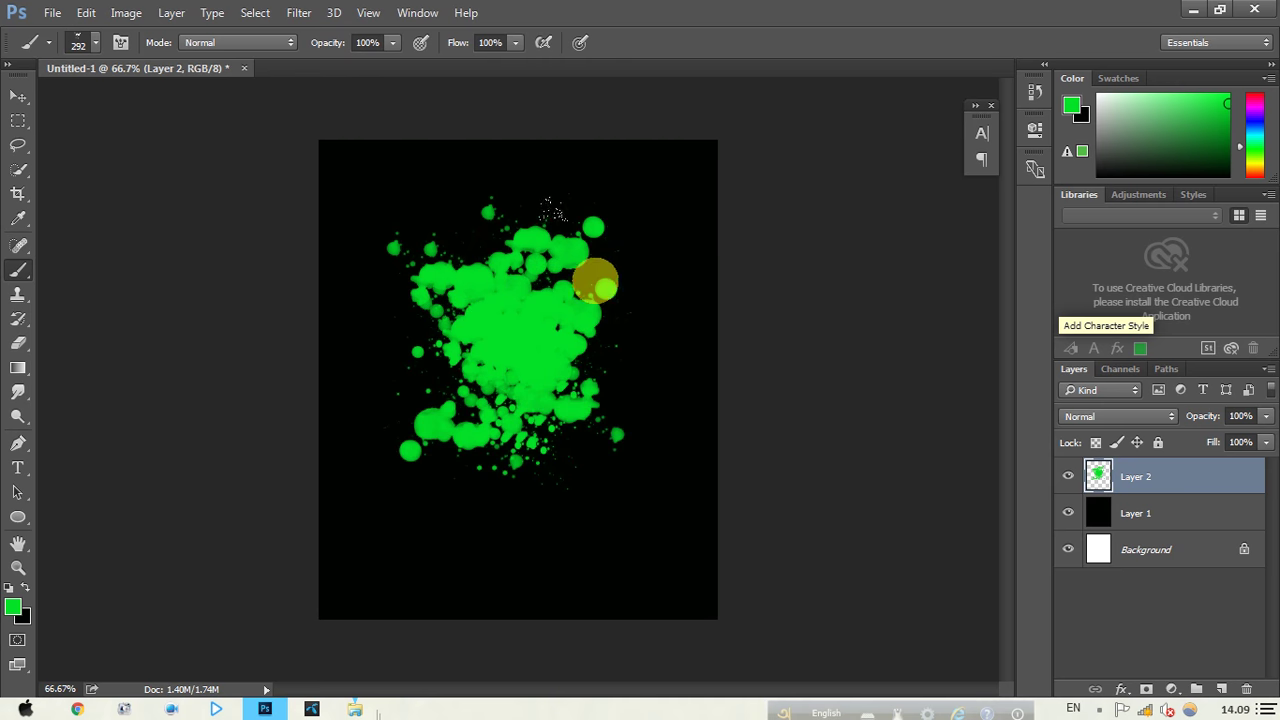
mouse_move(596, 281)
left_mouse_down()
mouse_move(514, 263)
mouse_move(580, 289)
mouse_move(486, 306)
mouse_move(497, 257)
mouse_move(434, 362)
left_mouse_up()
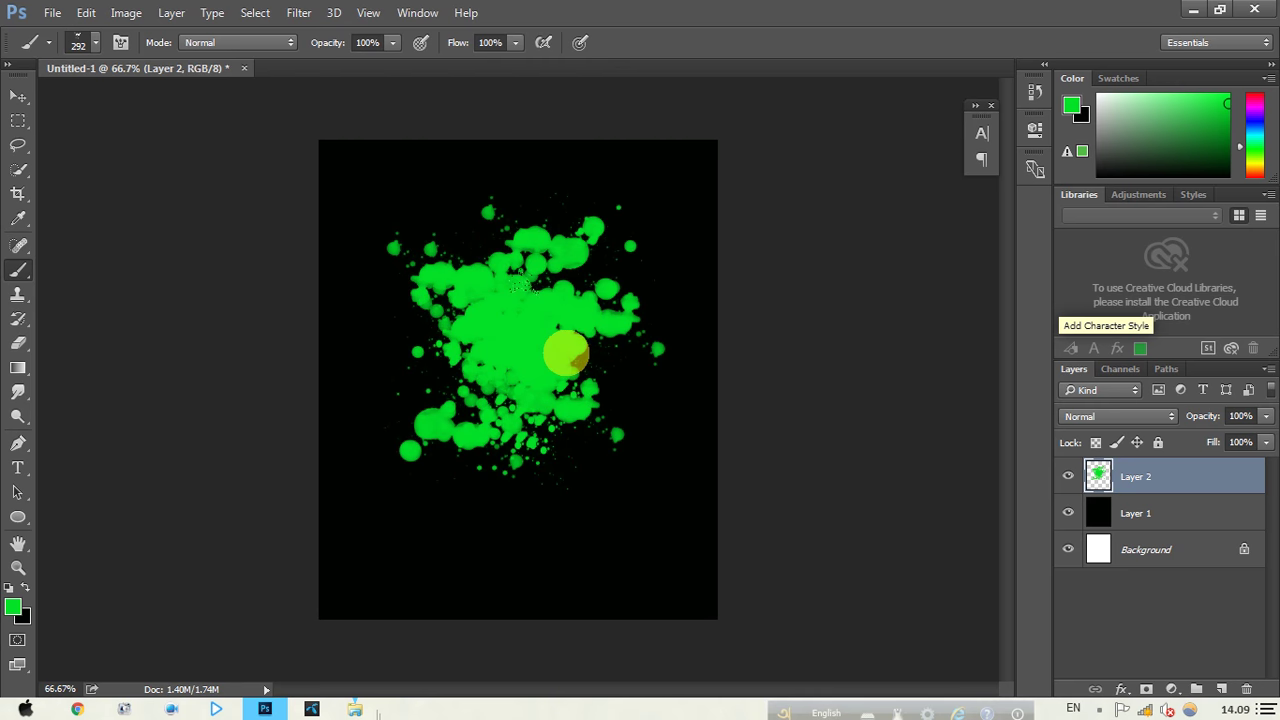
left_click_drag(414, 429, 403, 314)
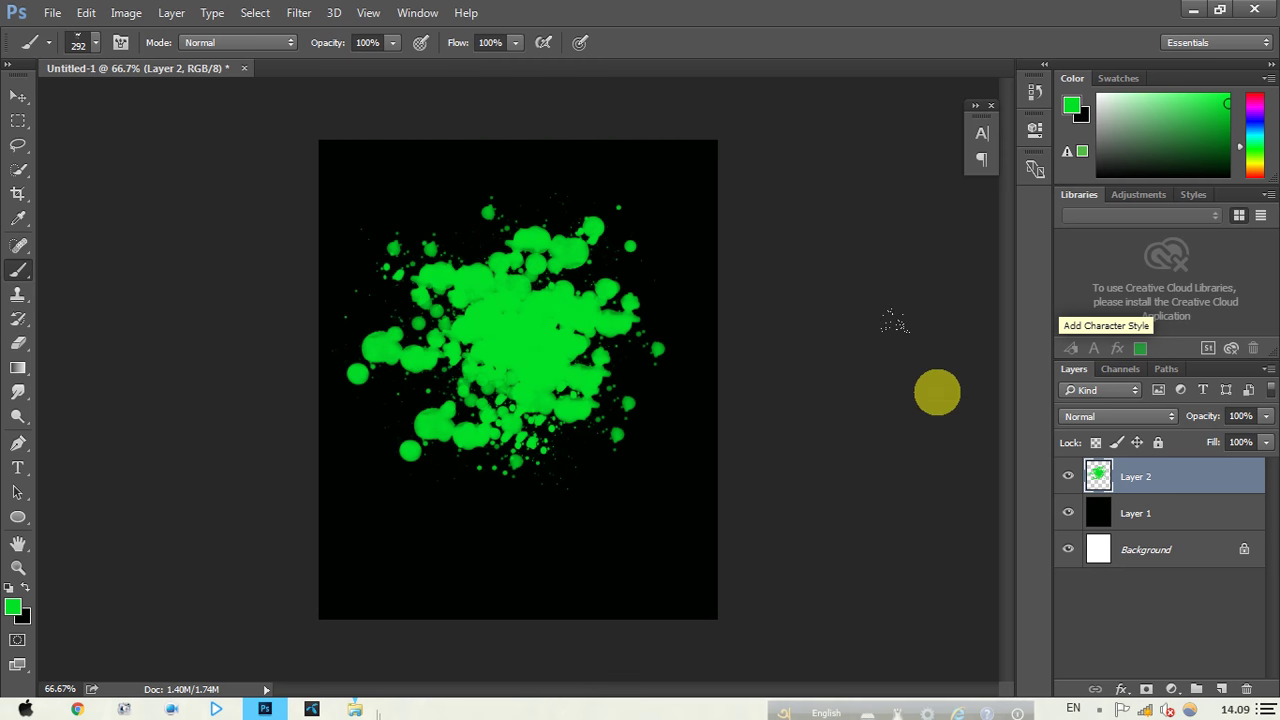
key("ctrl+minus")
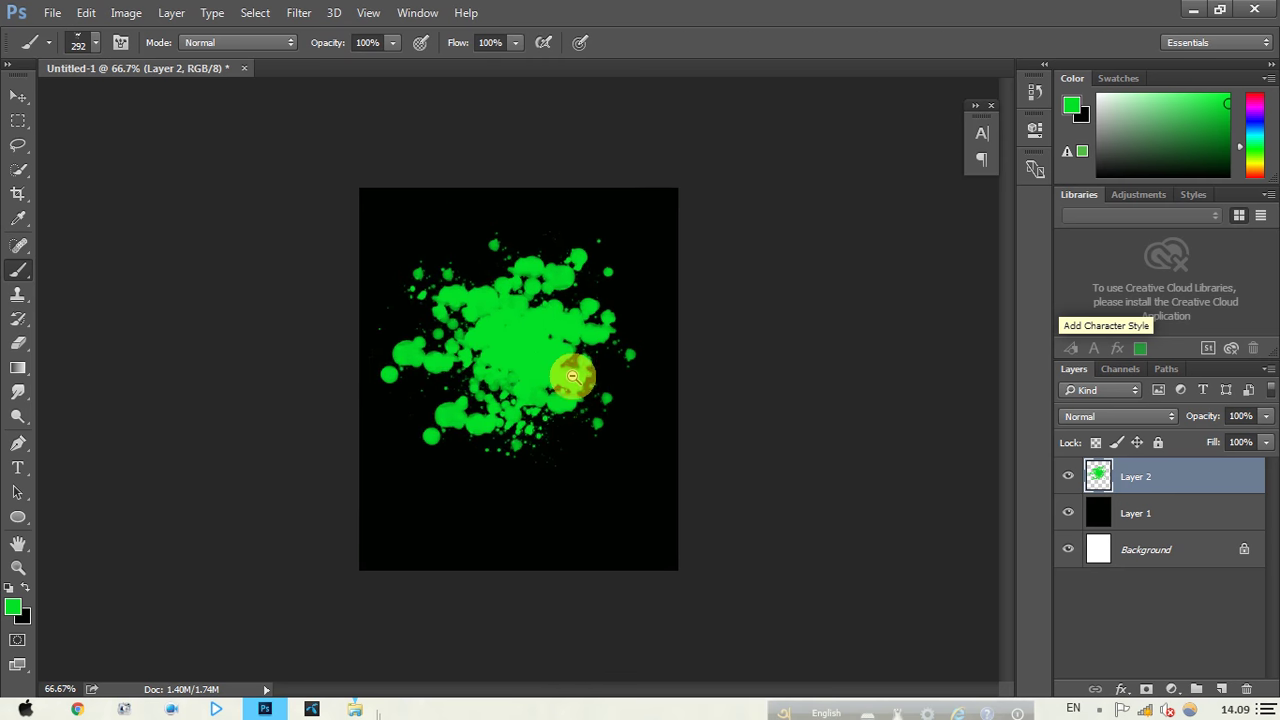
key("ctrl+plus")
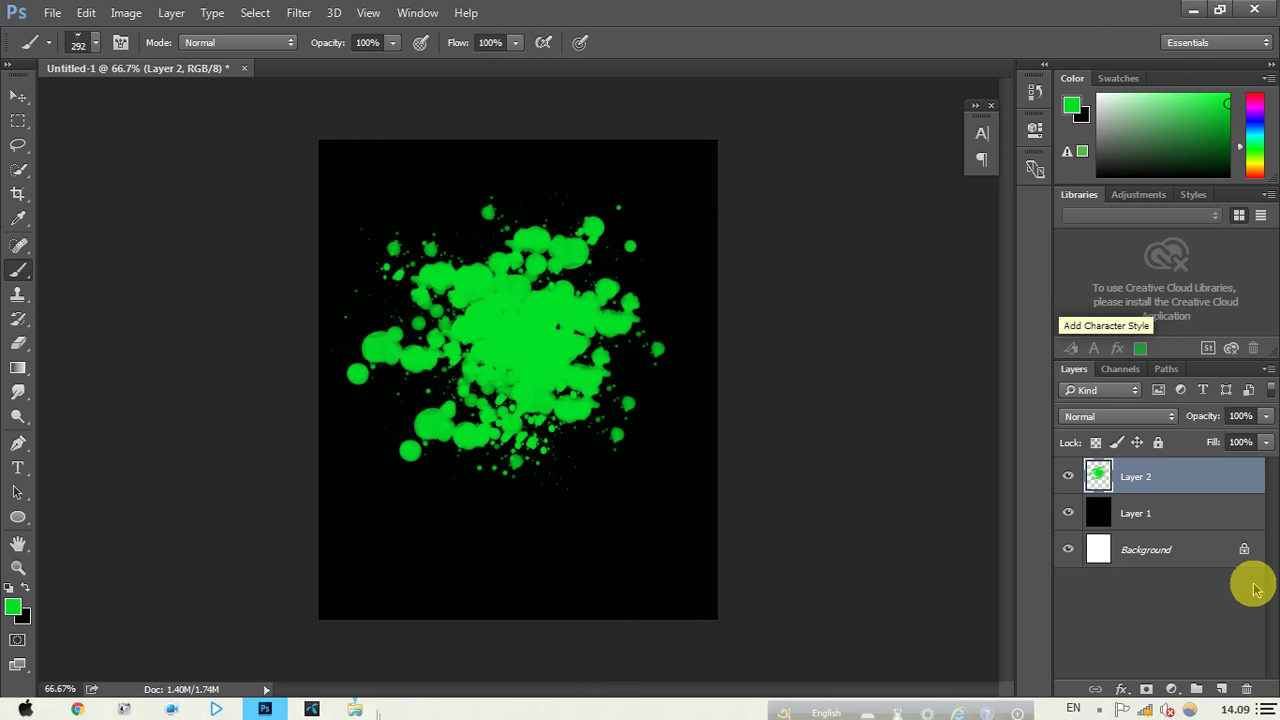
left_click(18, 96)
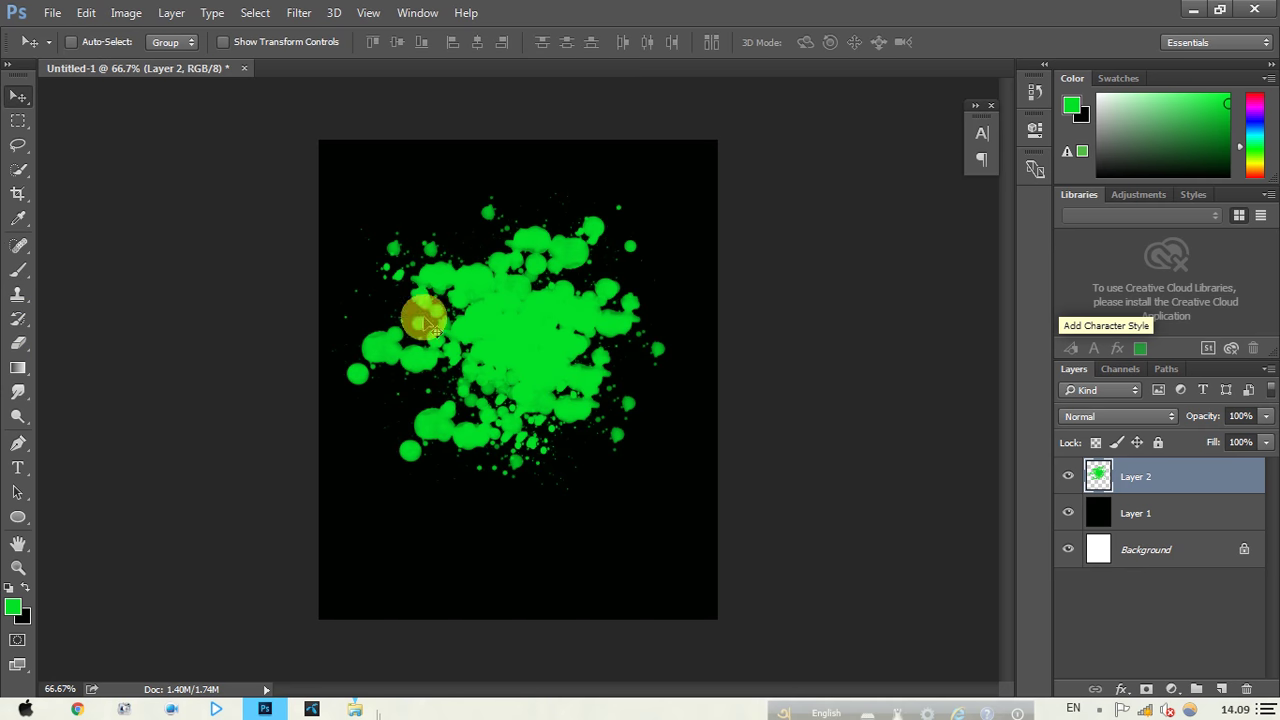
mouse_move(551, 354)
left_mouse_down()
mouse_move(552, 343)
mouse_move(494, 396)
mouse_move(516, 393)
left_mouse_up()
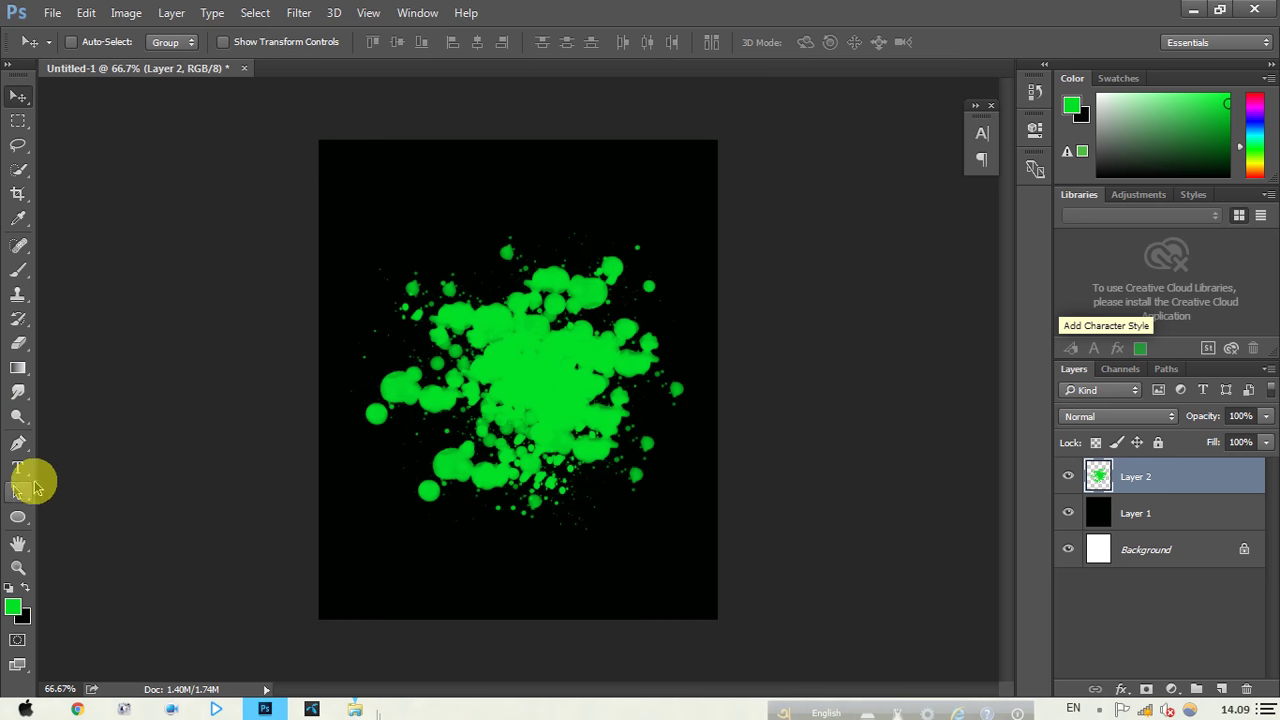
Step: Add green 15 pt Edwardian Script text 'T-Shirt' below the splatter and commit it
left_click(22, 470)
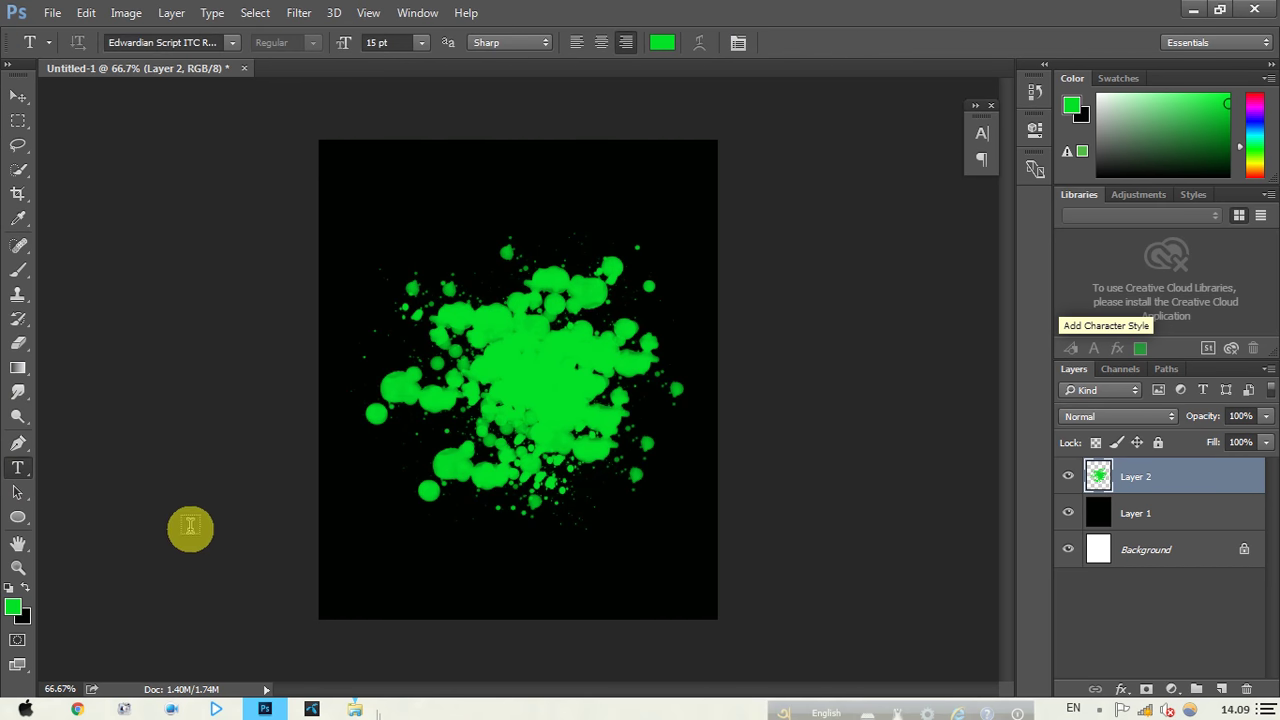
left_click(382, 528)
type("T")
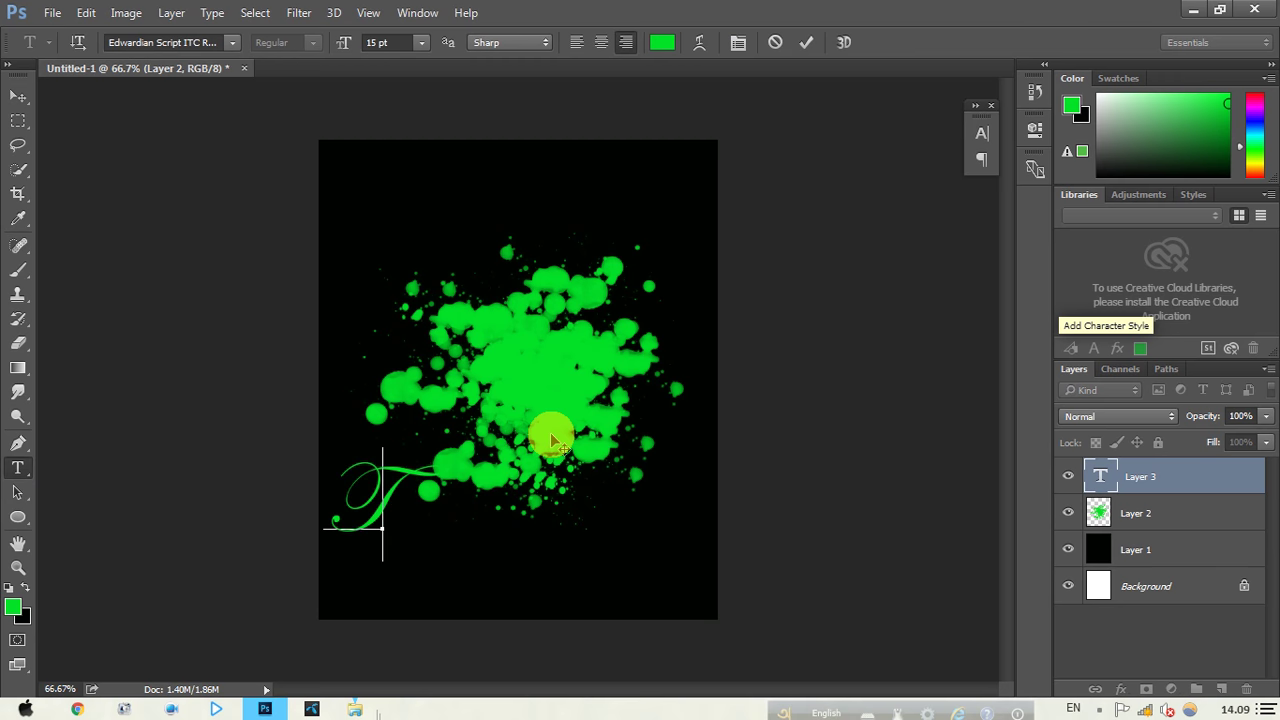
type("e")
type("S")
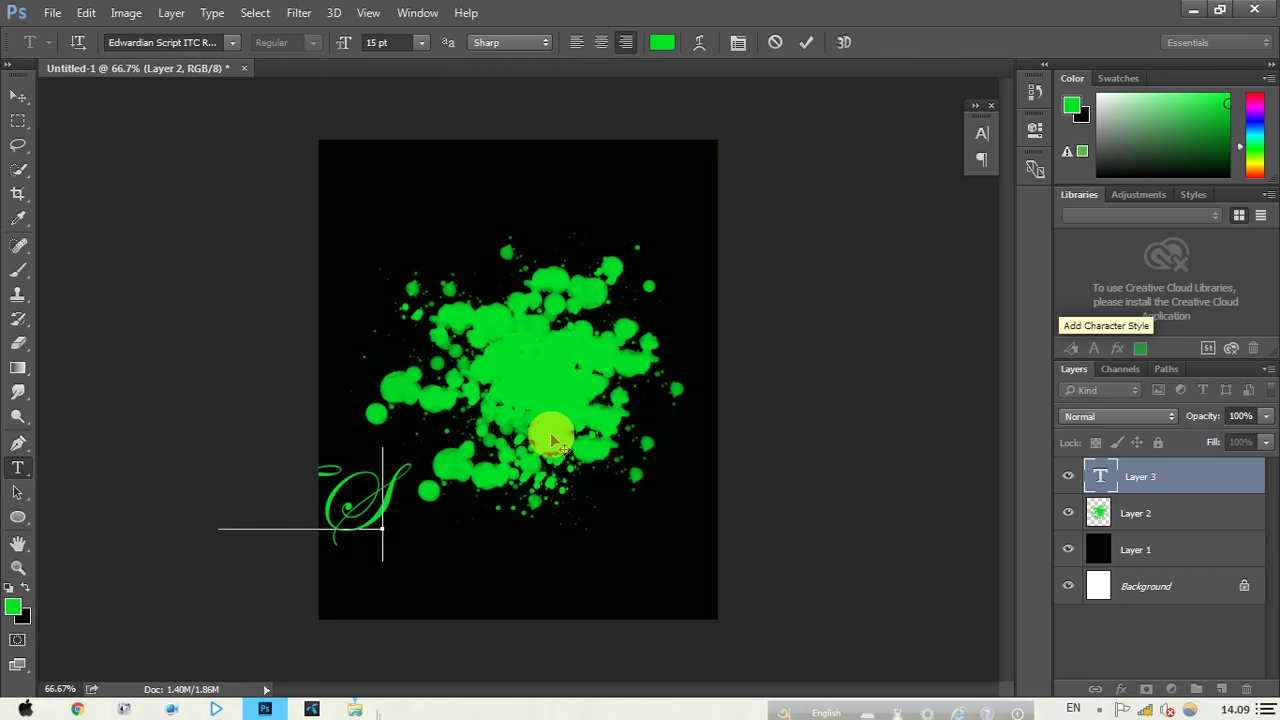
type("hir")
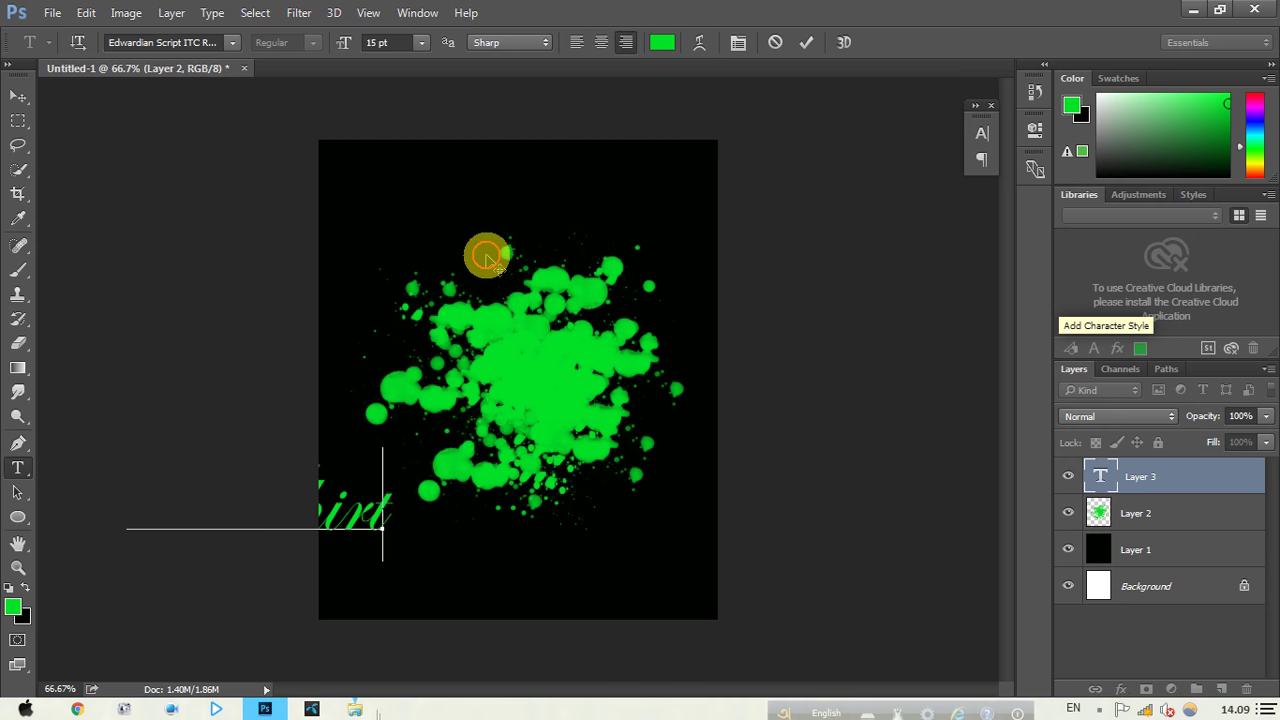
mouse_move(486, 251)
left_mouse_down()
mouse_move(711, 277)
mouse_move(737, 296)
left_mouse_up()
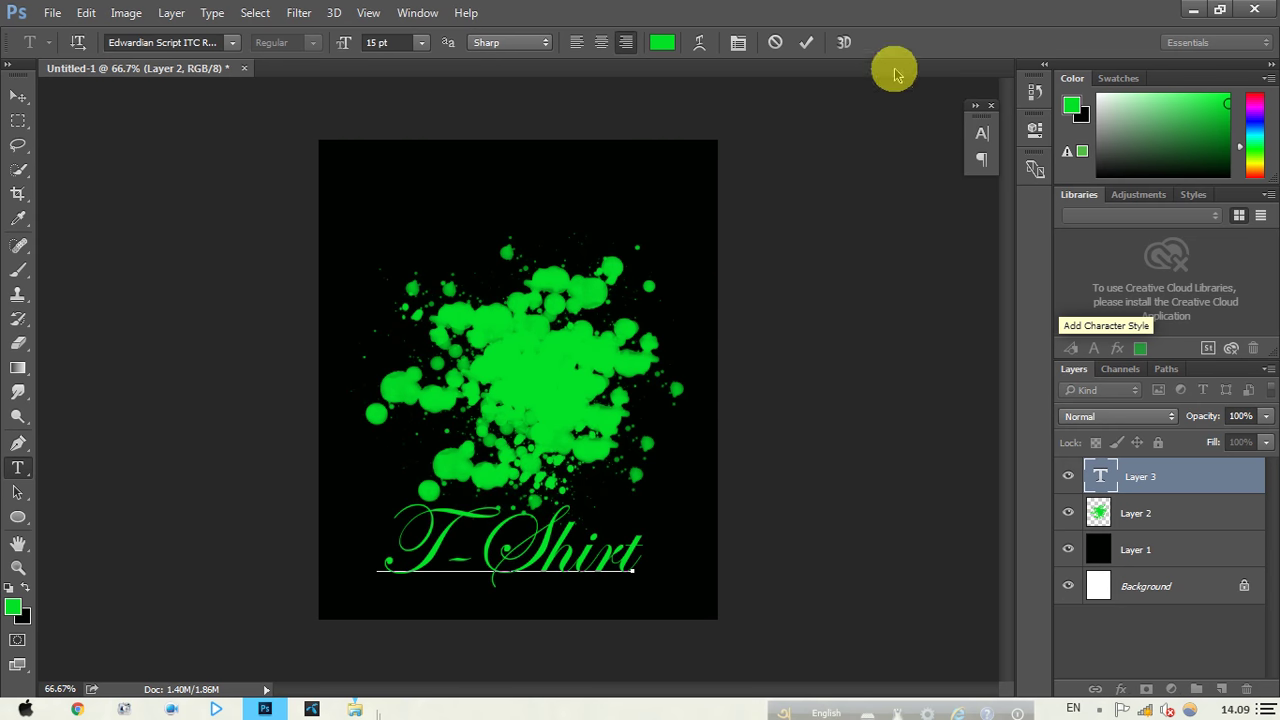
left_click(807, 45)
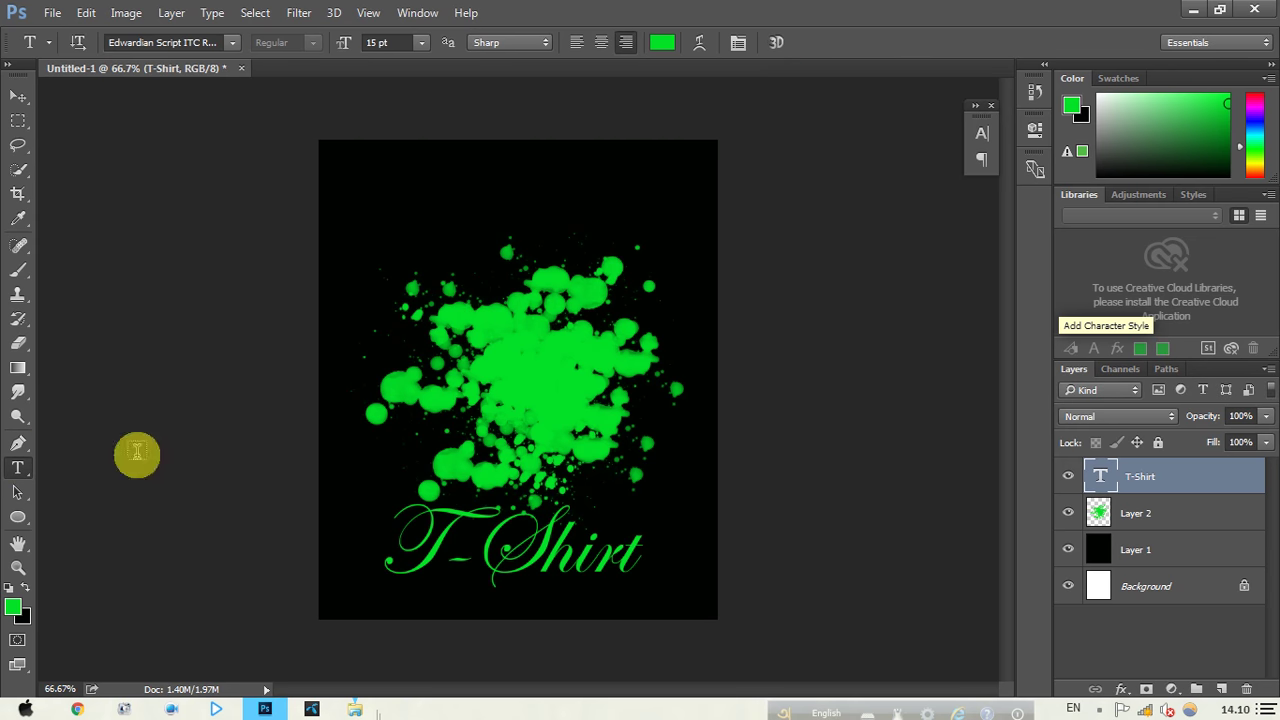
Step: Place green script text 'My First' above the splatter as its own layer
left_click(342, 437)
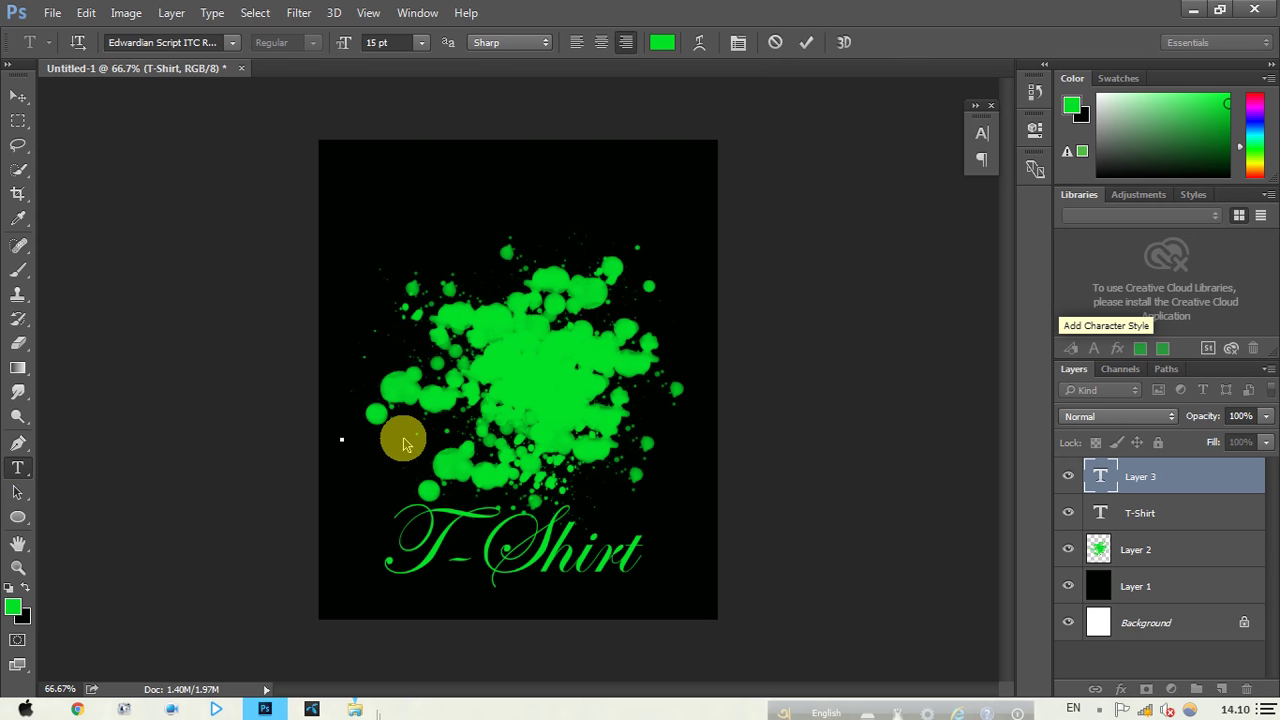
type("Worl")
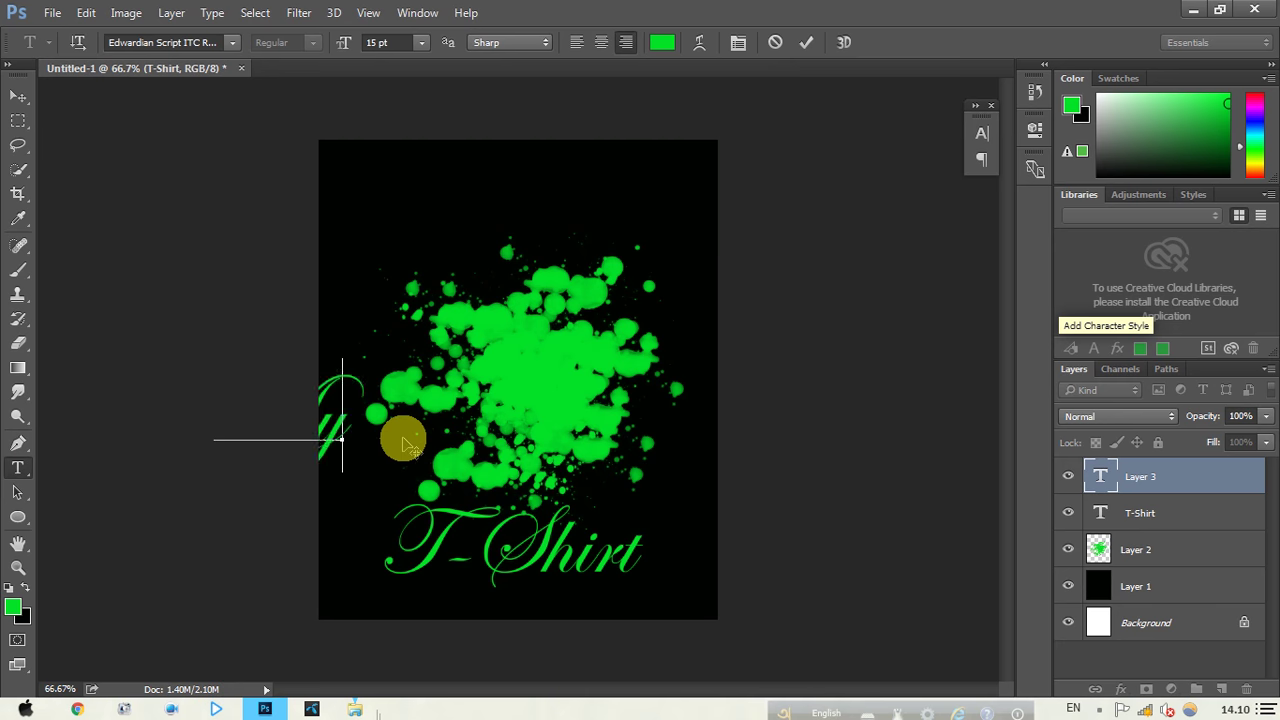
type("d Tir")
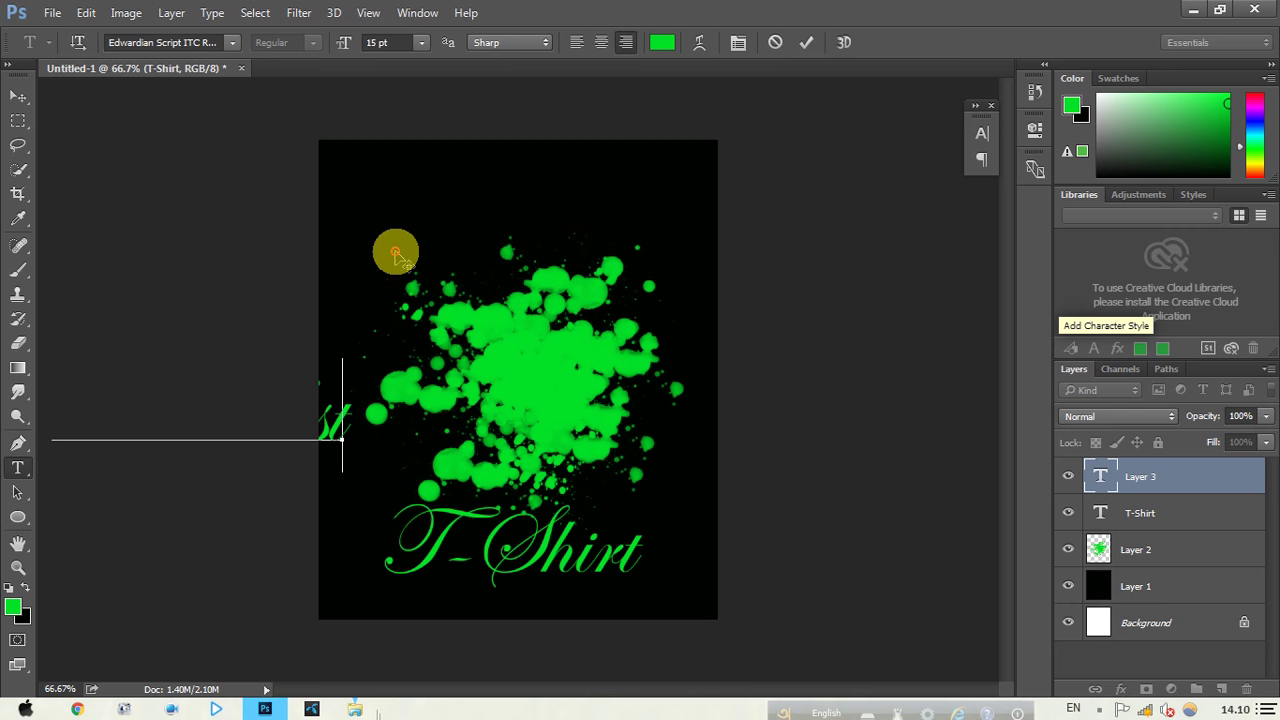
mouse_move(390, 250)
left_mouse_down()
mouse_move(638, 252)
mouse_move(666, 294)
mouse_move(674, 343)
mouse_move(700, 163)
mouse_move(691, 80)
left_mouse_up()
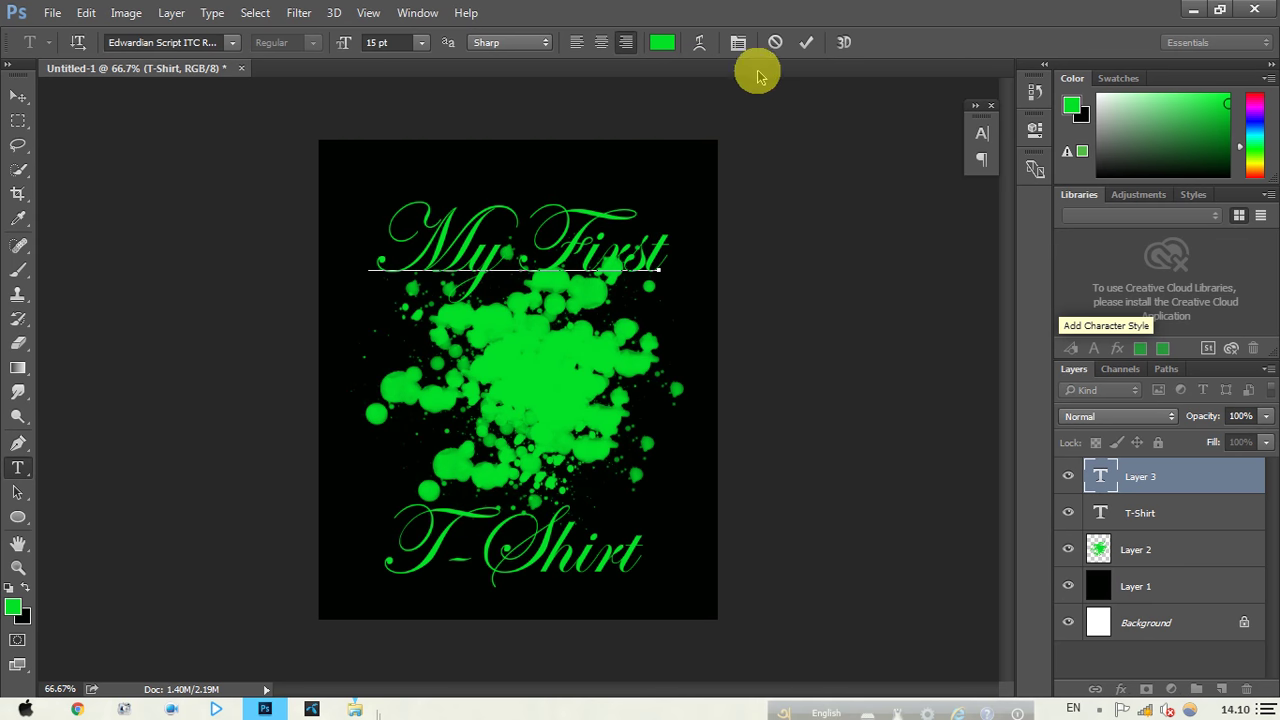
left_click(806, 42)
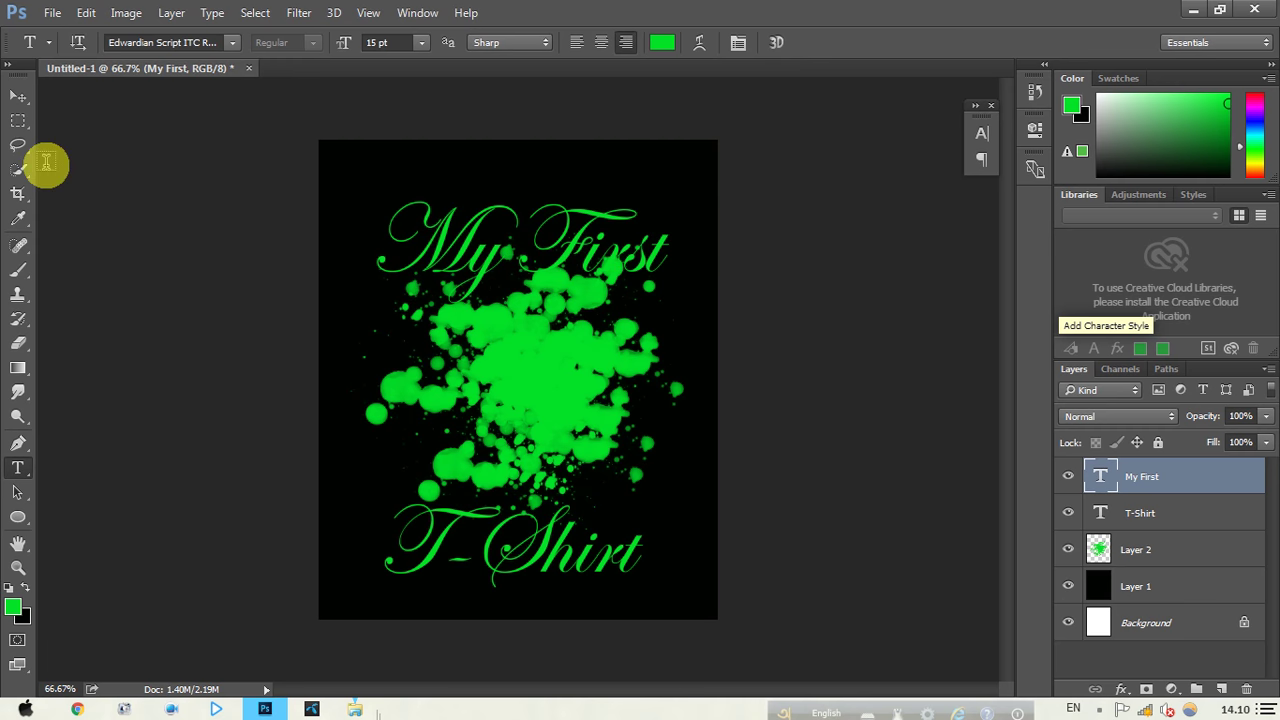
left_click(18, 95)
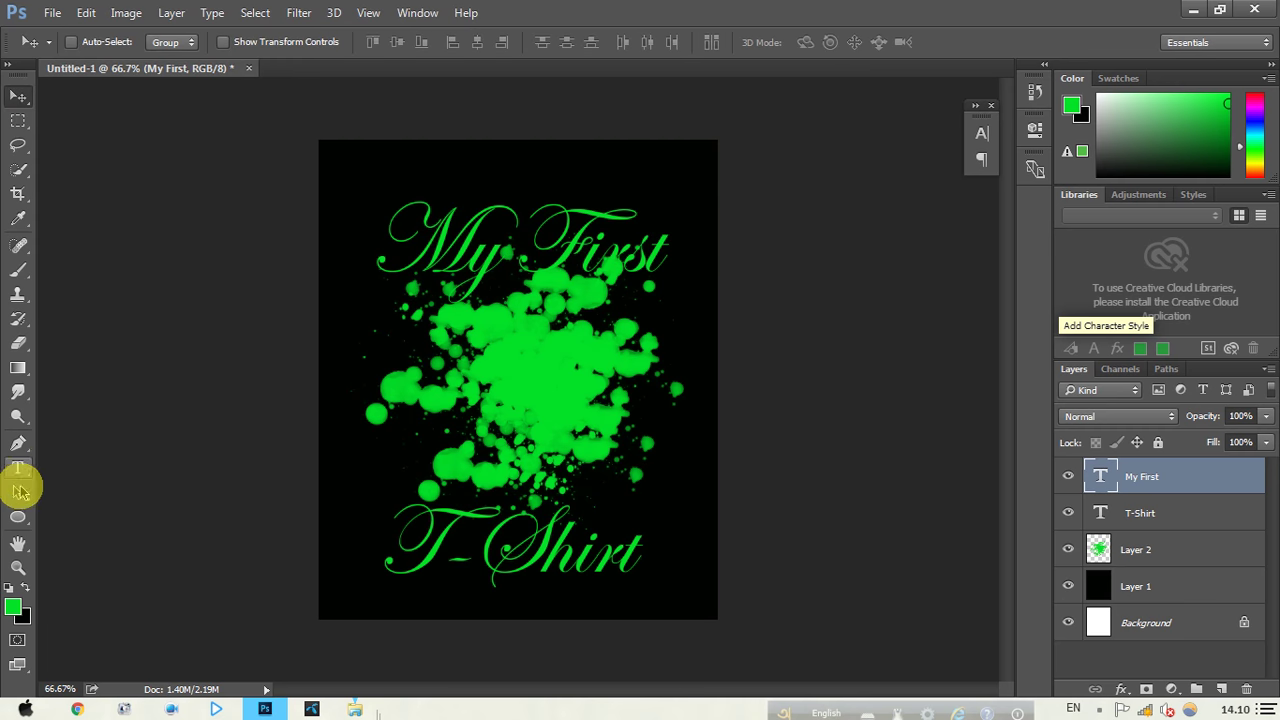
left_click(18, 468)
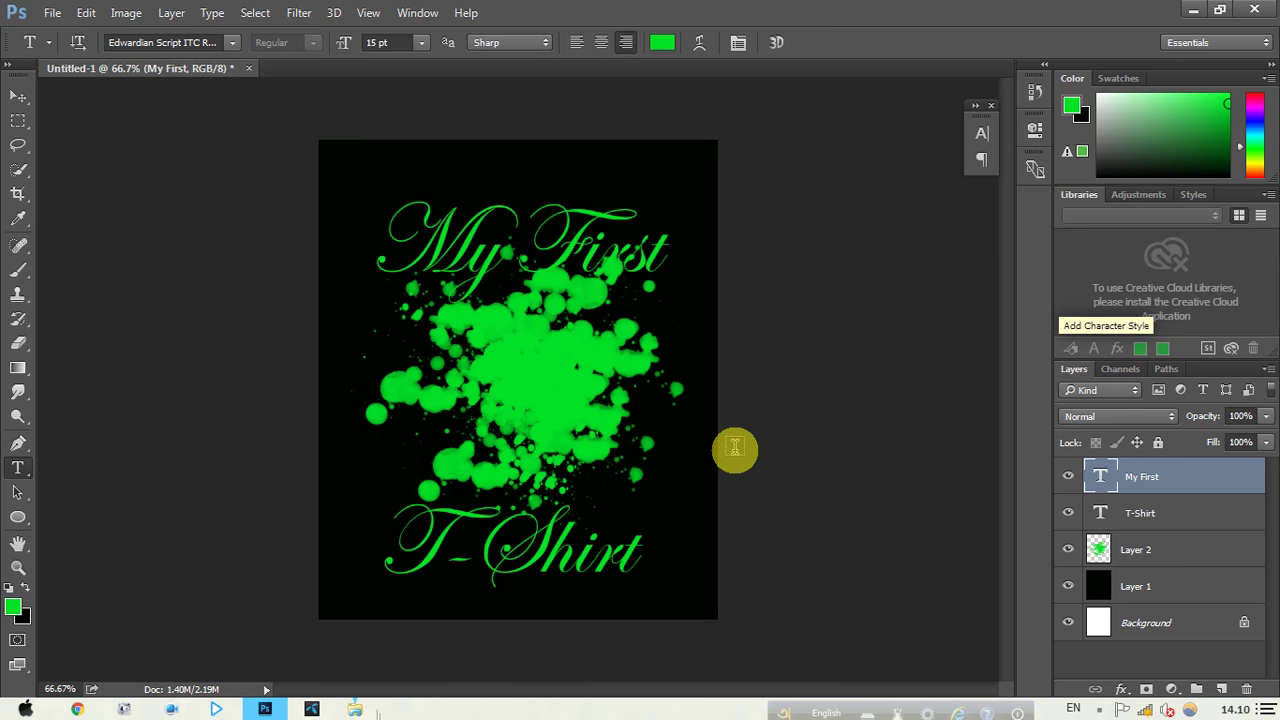
left_click(18, 96)
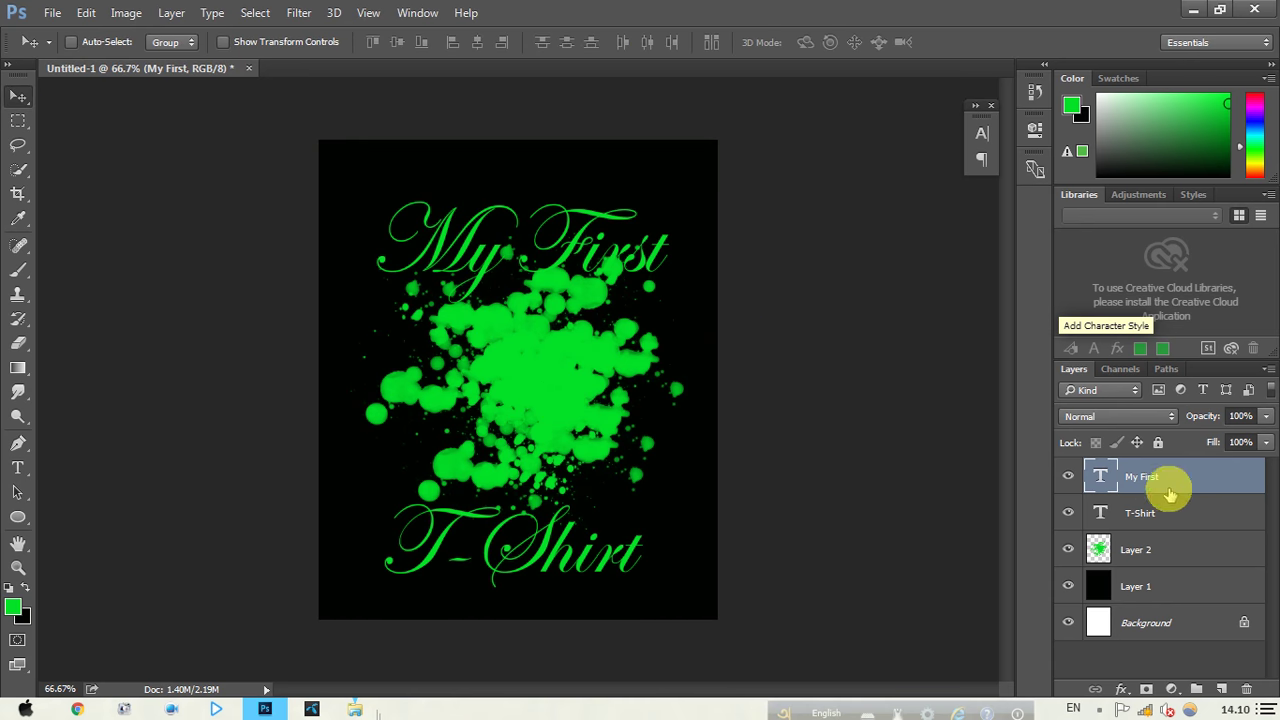
Step: Rasterize the text layers, merge them with the splatter into 'My First', and minimize Photoshop
left_click(1177, 515, "shift")
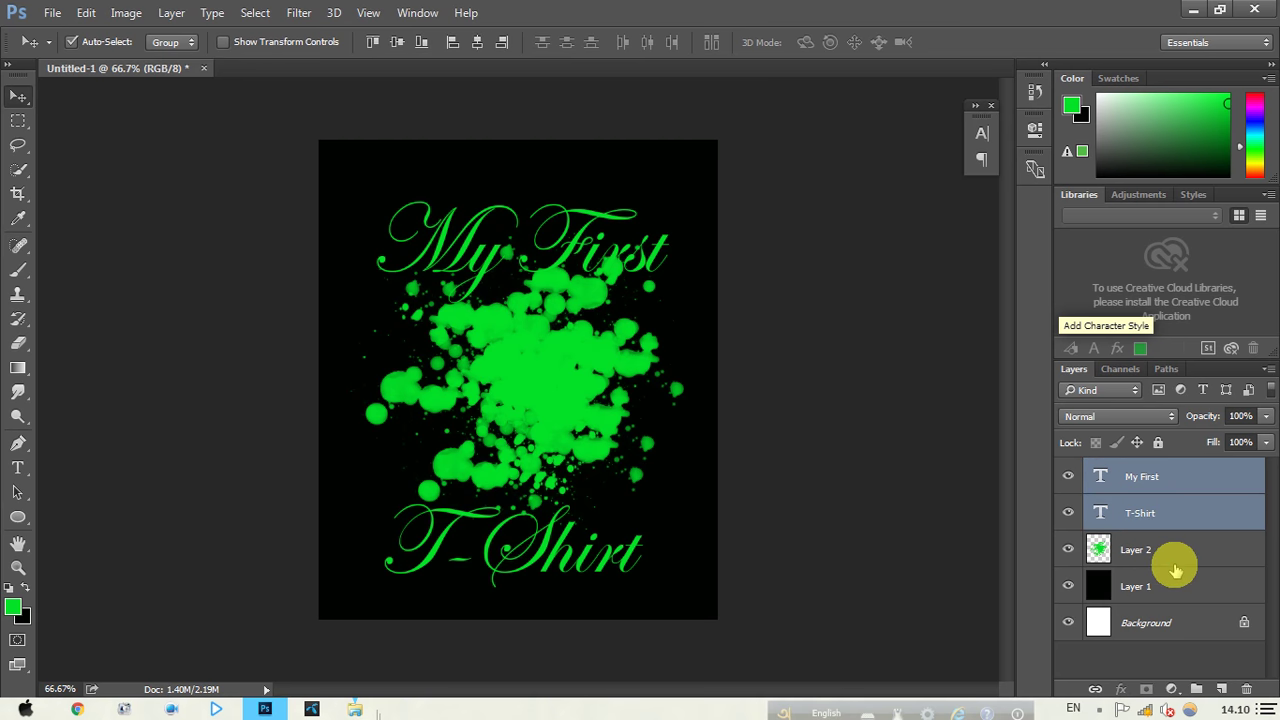
left_click(1169, 555, "shift")
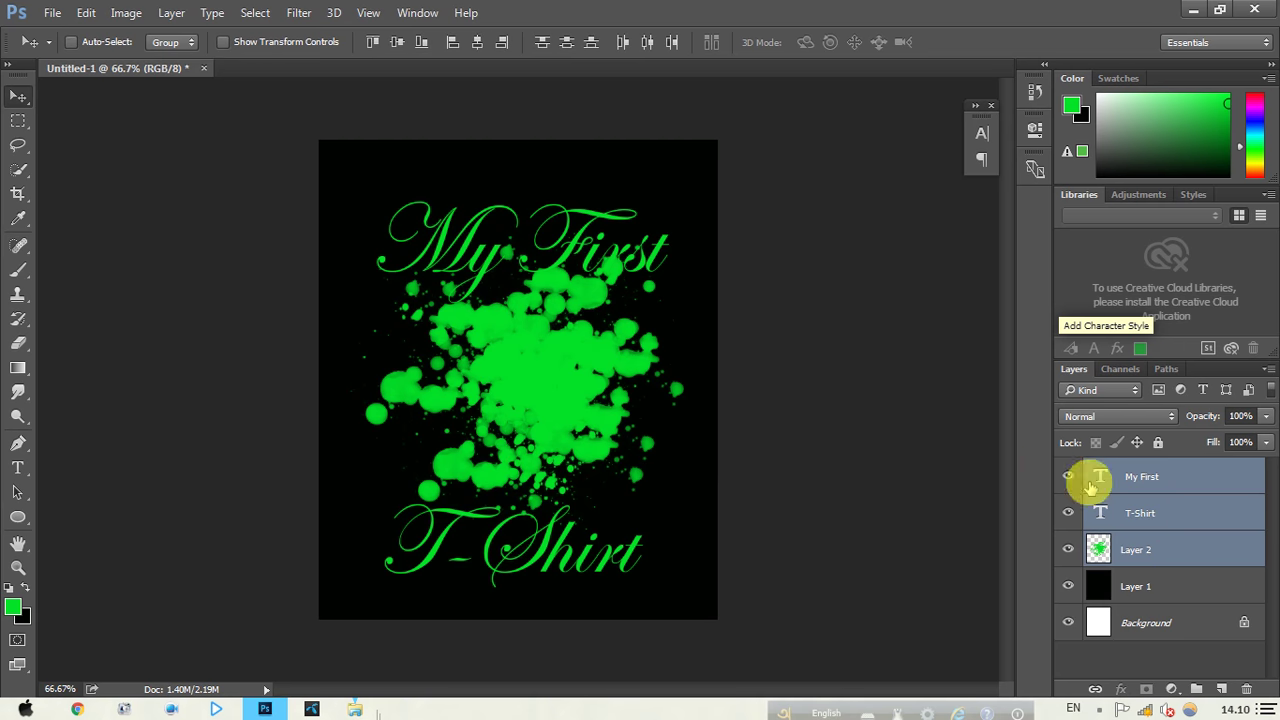
right_click(1165, 482)
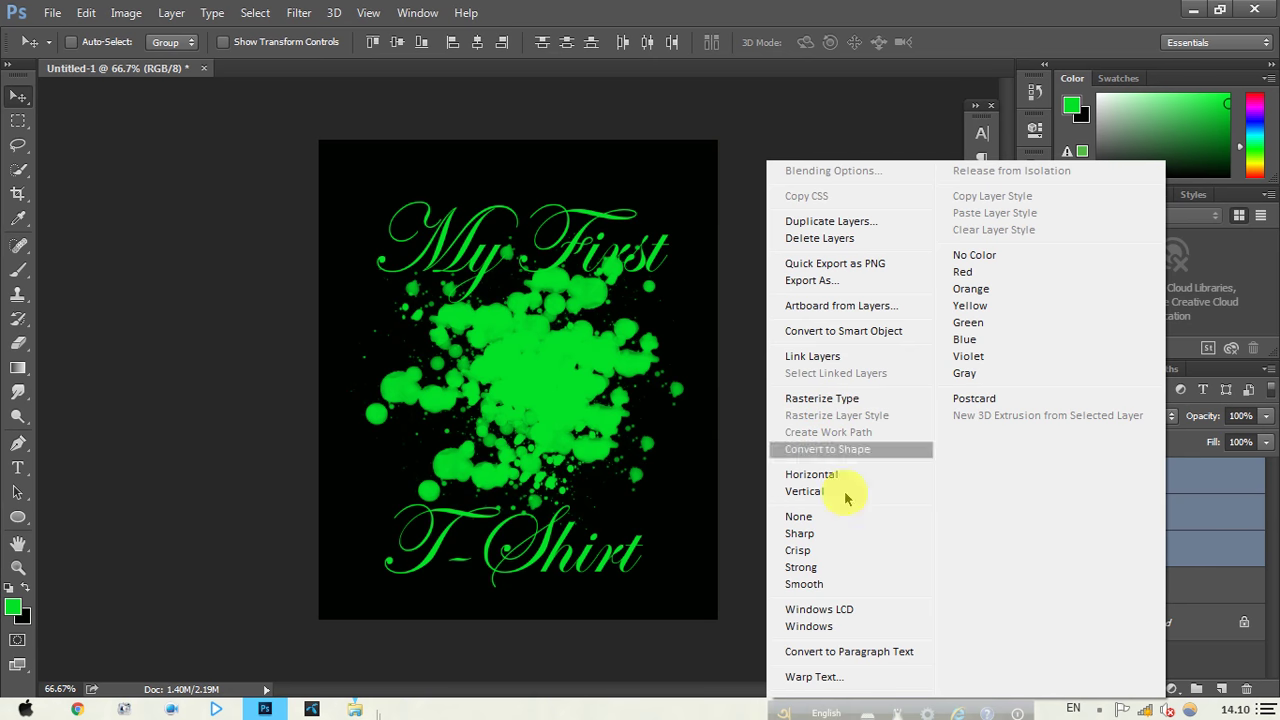
left_click(851, 400)
right_click(1213, 482)
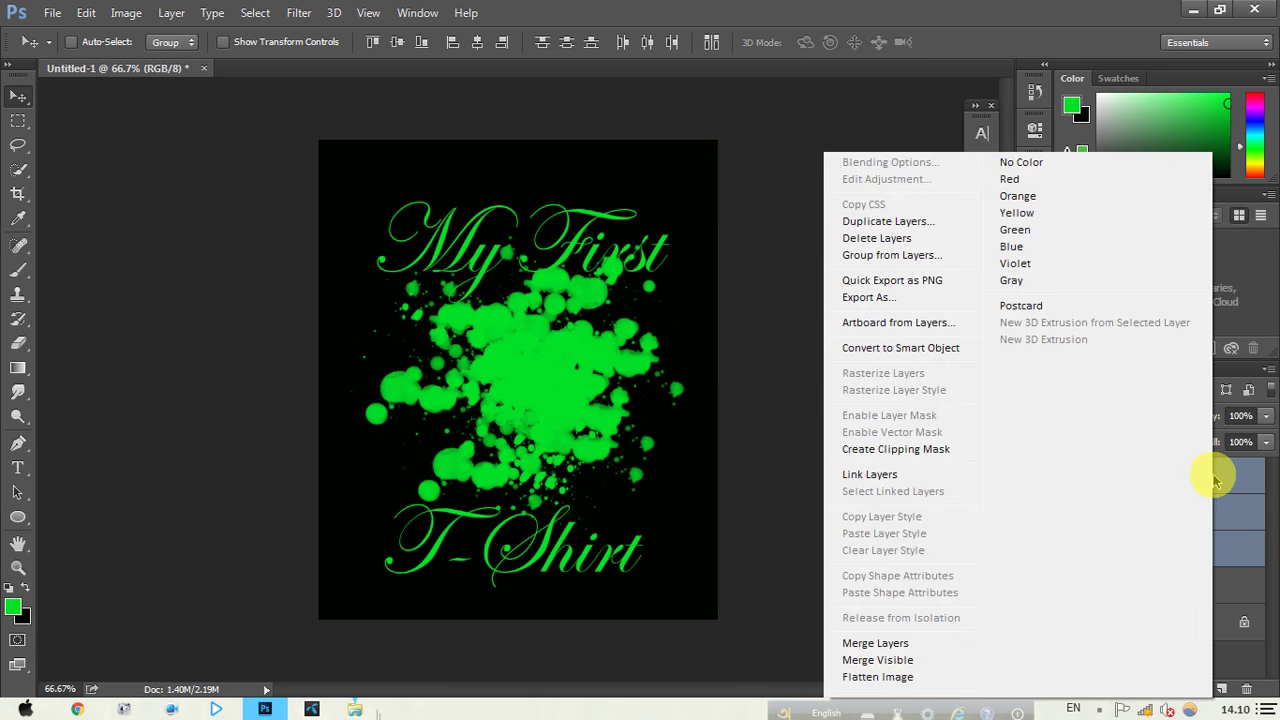
left_click(885, 643)
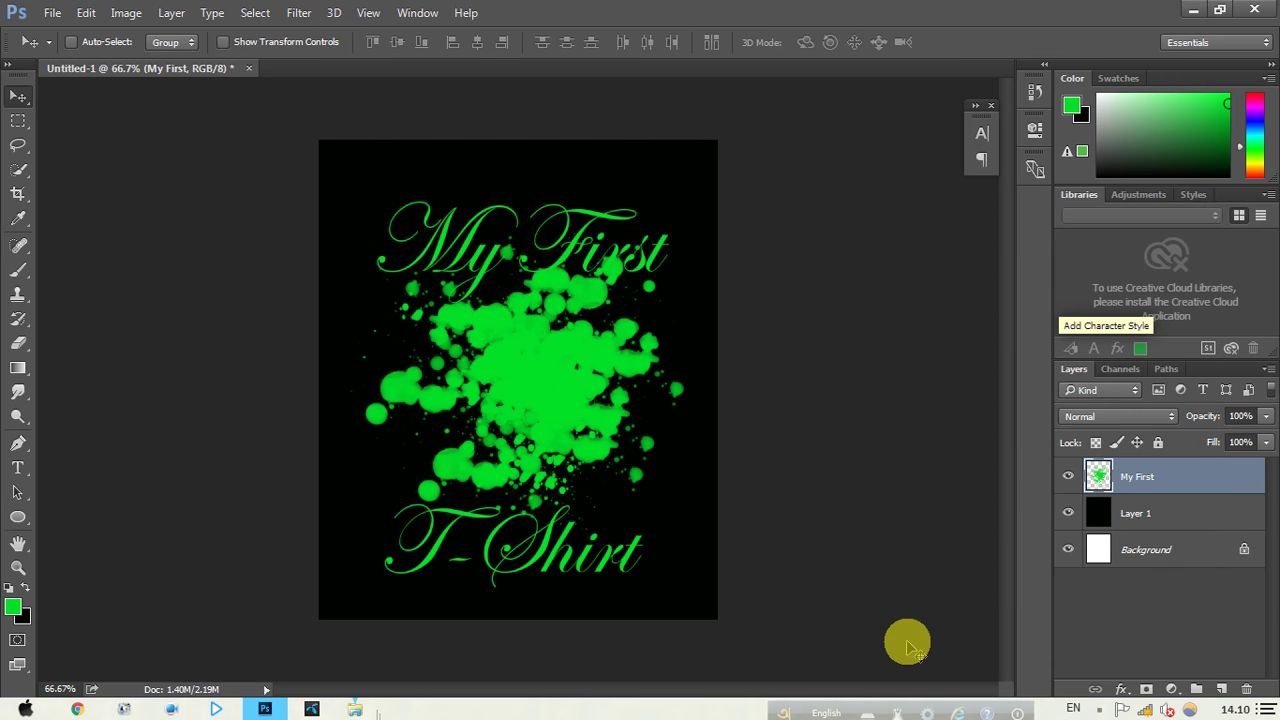
left_click(1193, 15)
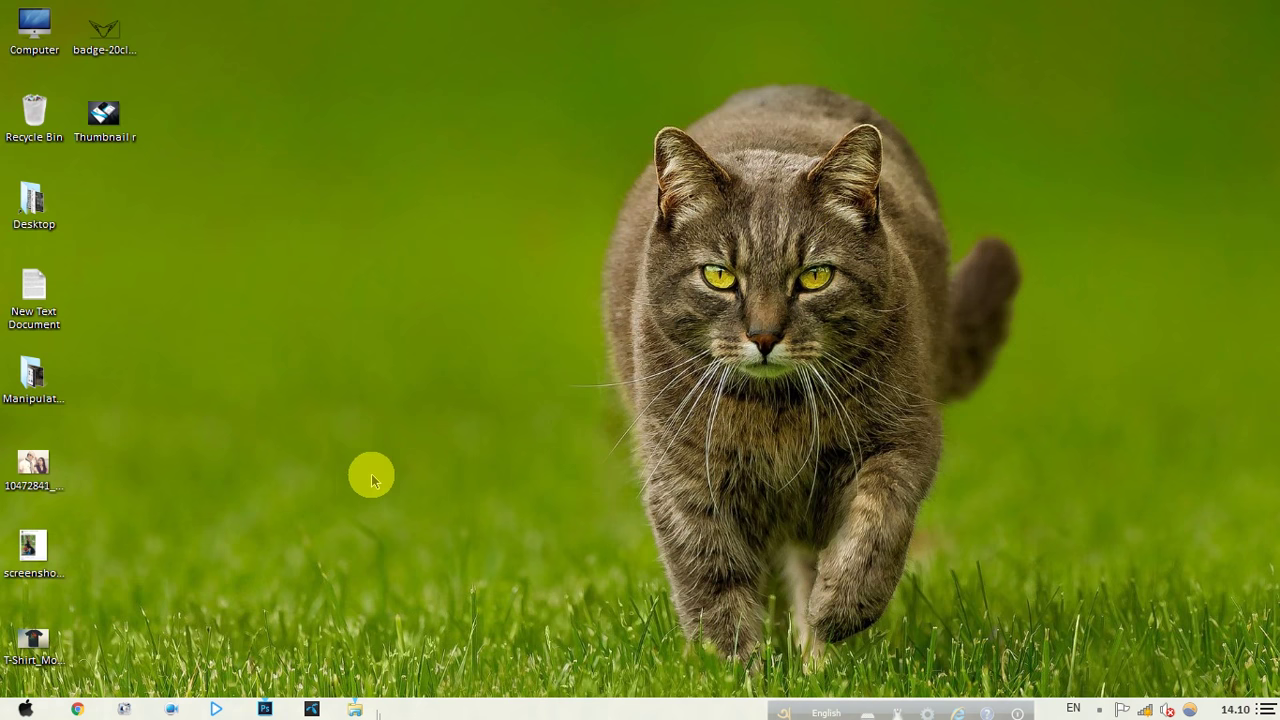
Step: Open Desktop > Nature in File Explorer and drag cat_spring_lawn toward Photoshop
double_click(22, 380)
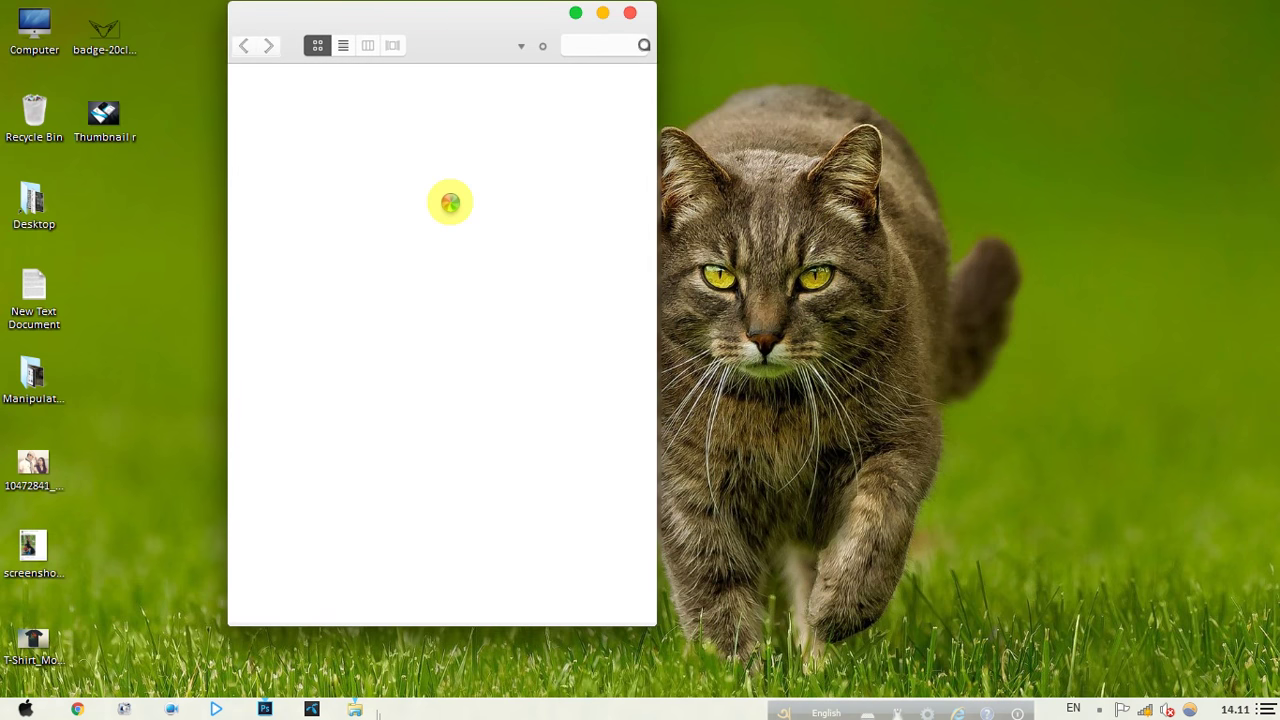
left_click(631, 12)
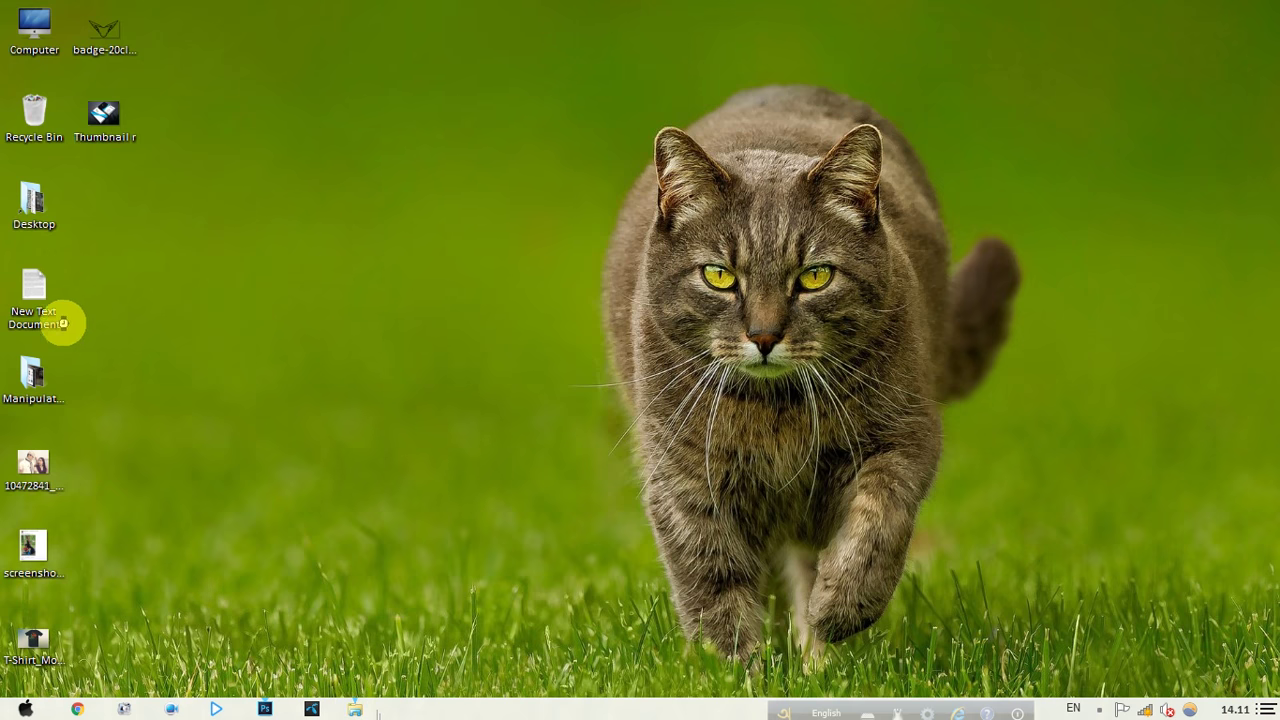
double_click(33, 205)
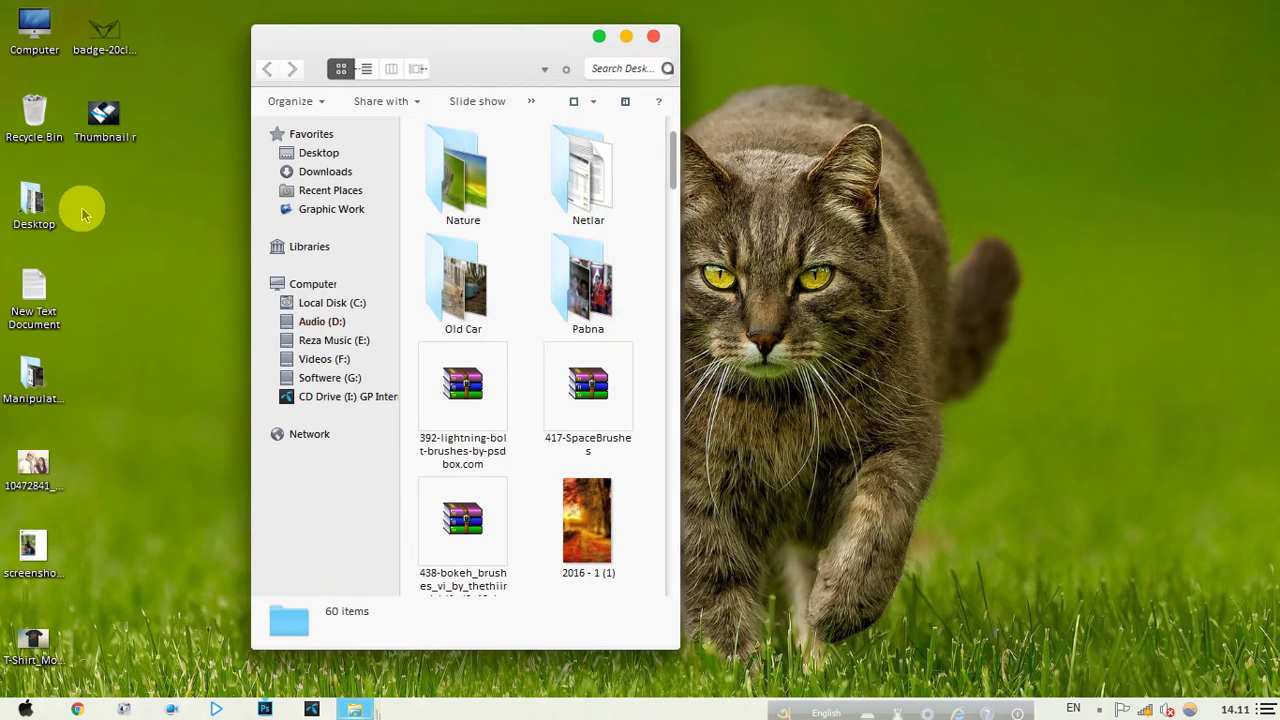
double_click(500, 175)
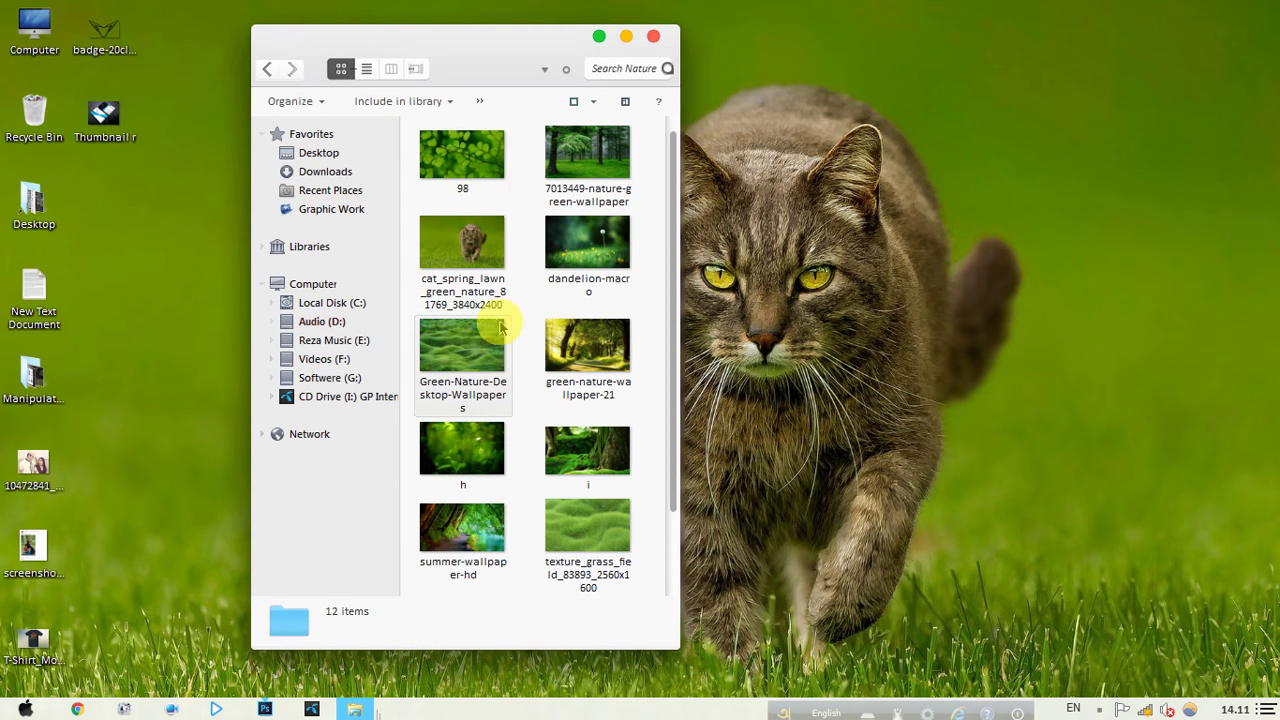
mouse_move(475, 262)
left_mouse_down()
mouse_move(270, 700)
mouse_move(553, 355)
left_mouse_up()
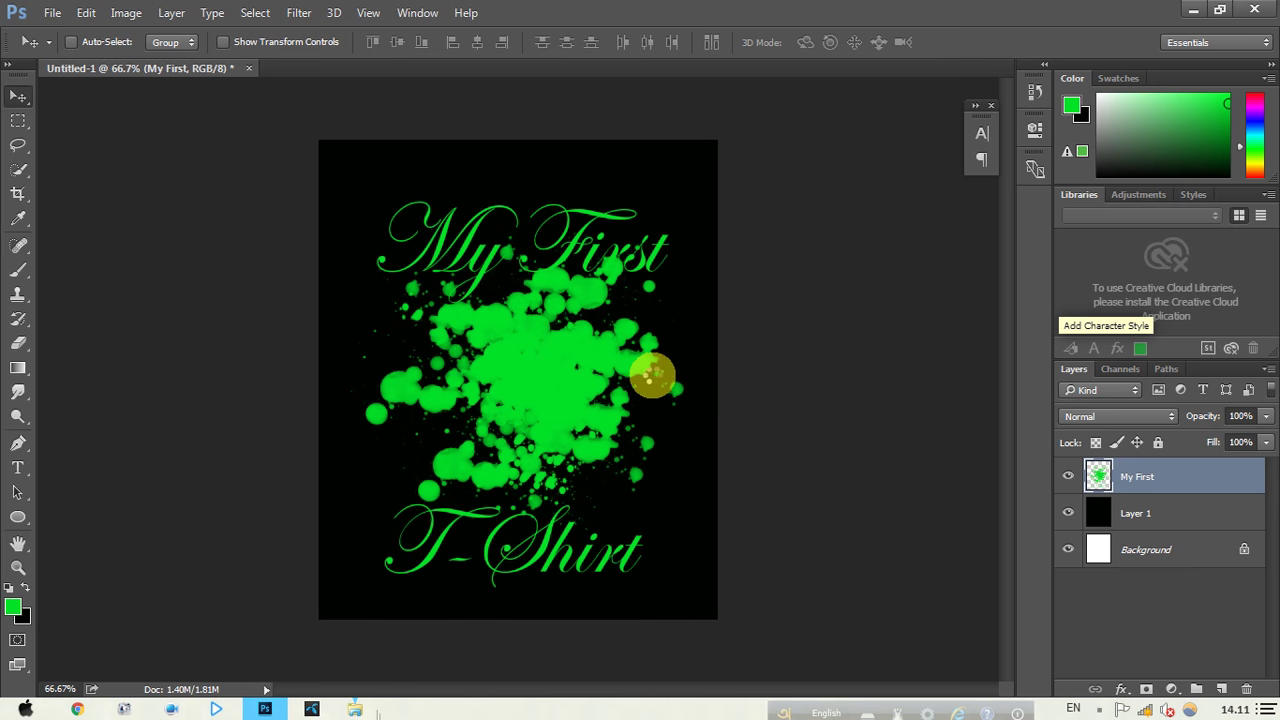
Step: Enlarge the placed cat photo past the canvas edges, shift it left and down, and commit
key("ctrl+t")
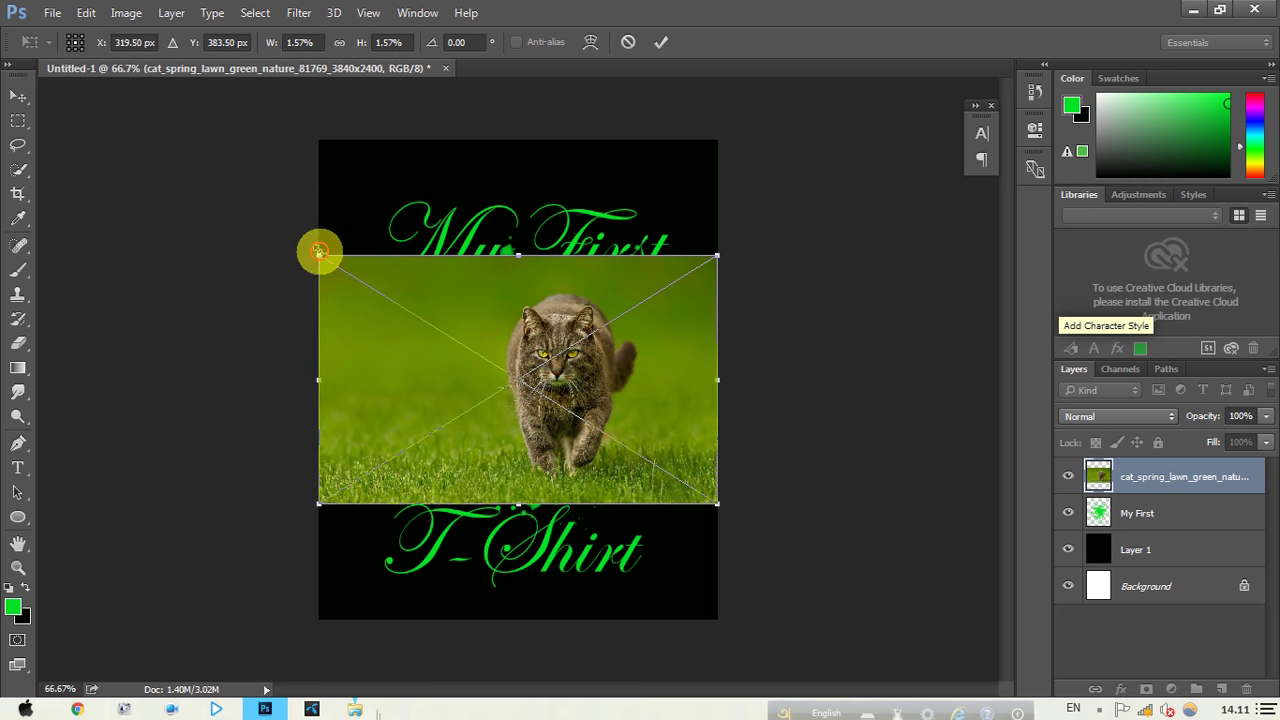
left_click_drag(319, 252, 167, 112)
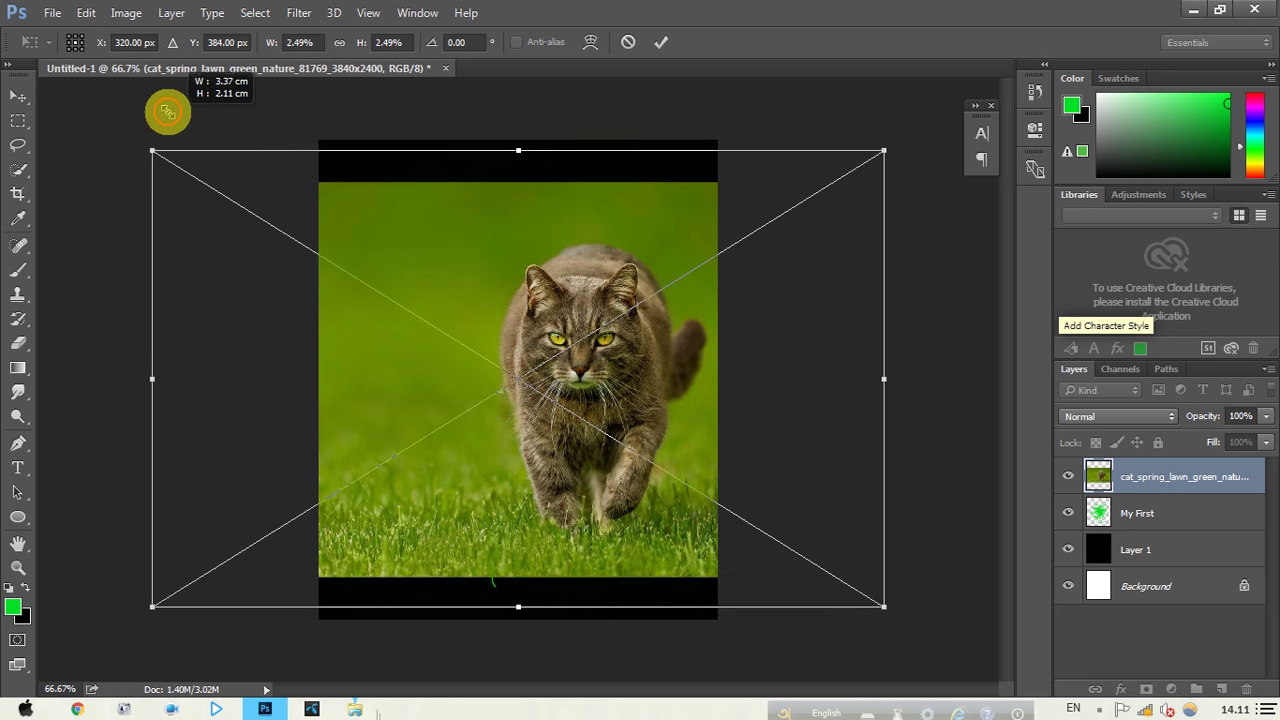
left_click_drag(167, 112, 152, 106)
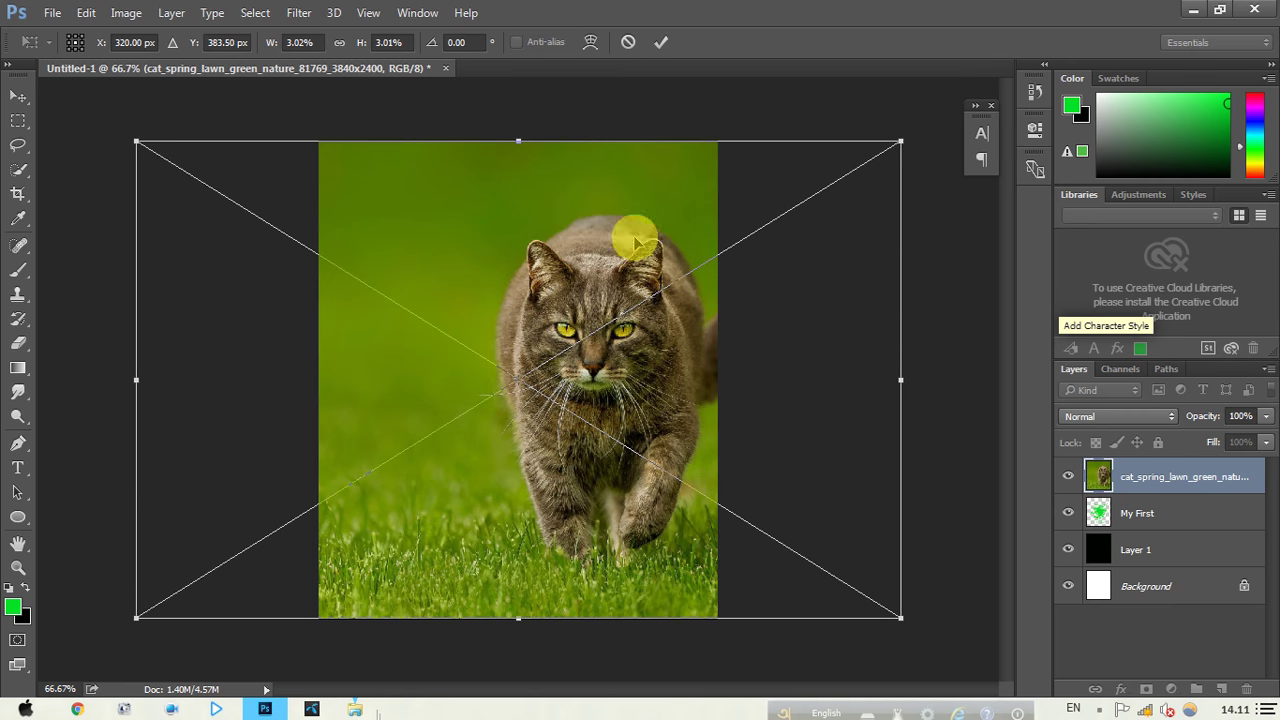
mouse_move(613, 275)
left_mouse_down()
mouse_move(553, 290)
mouse_move(571, 280)
left_mouse_up()
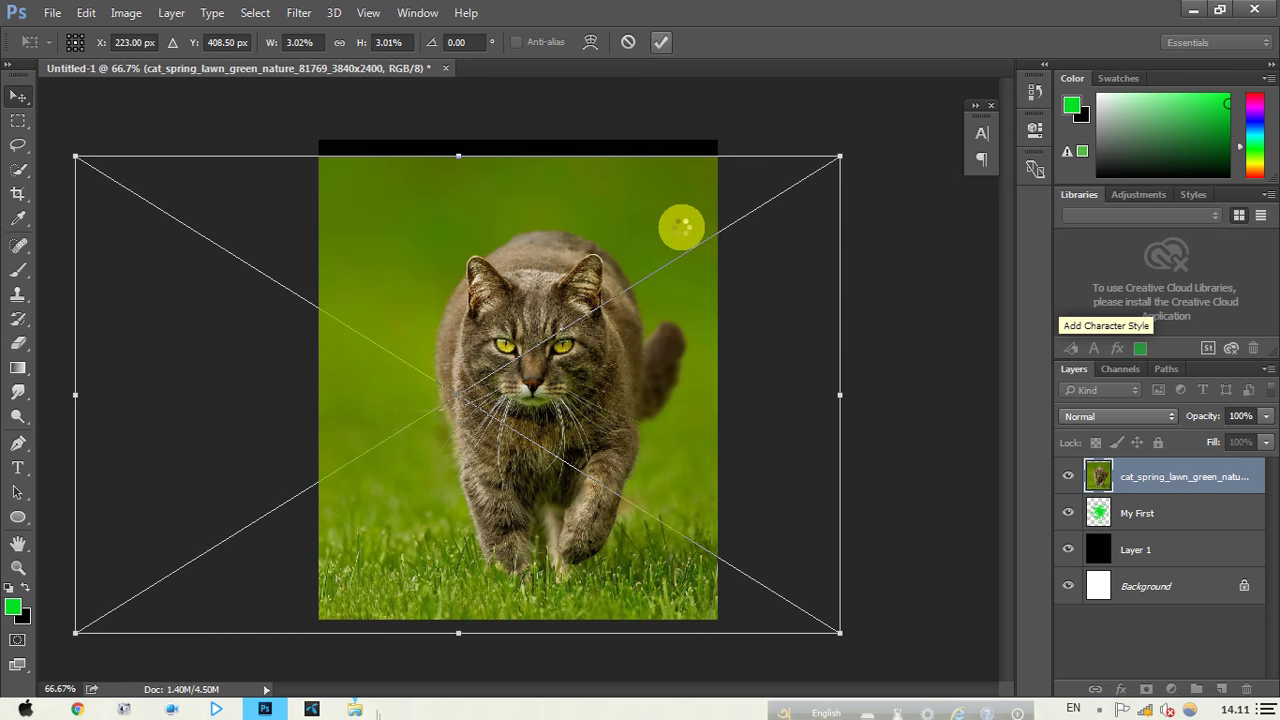
double_click(681, 227)
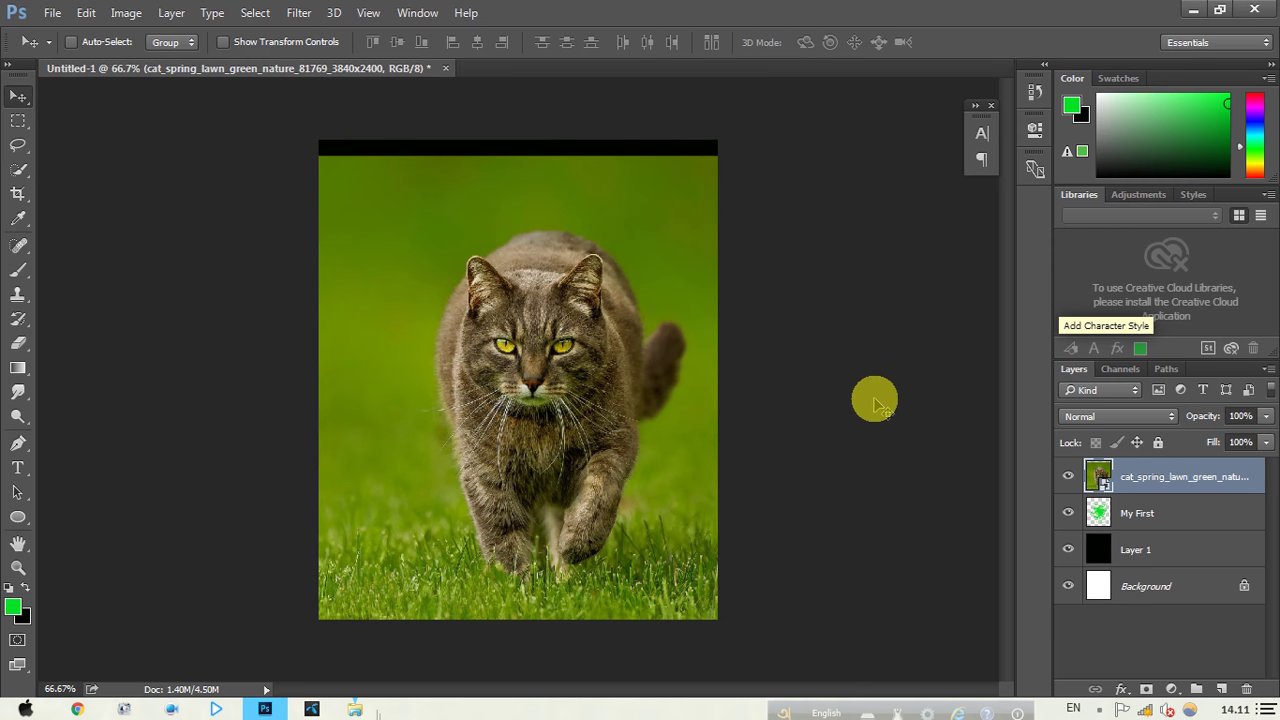
left_click(1137, 421)
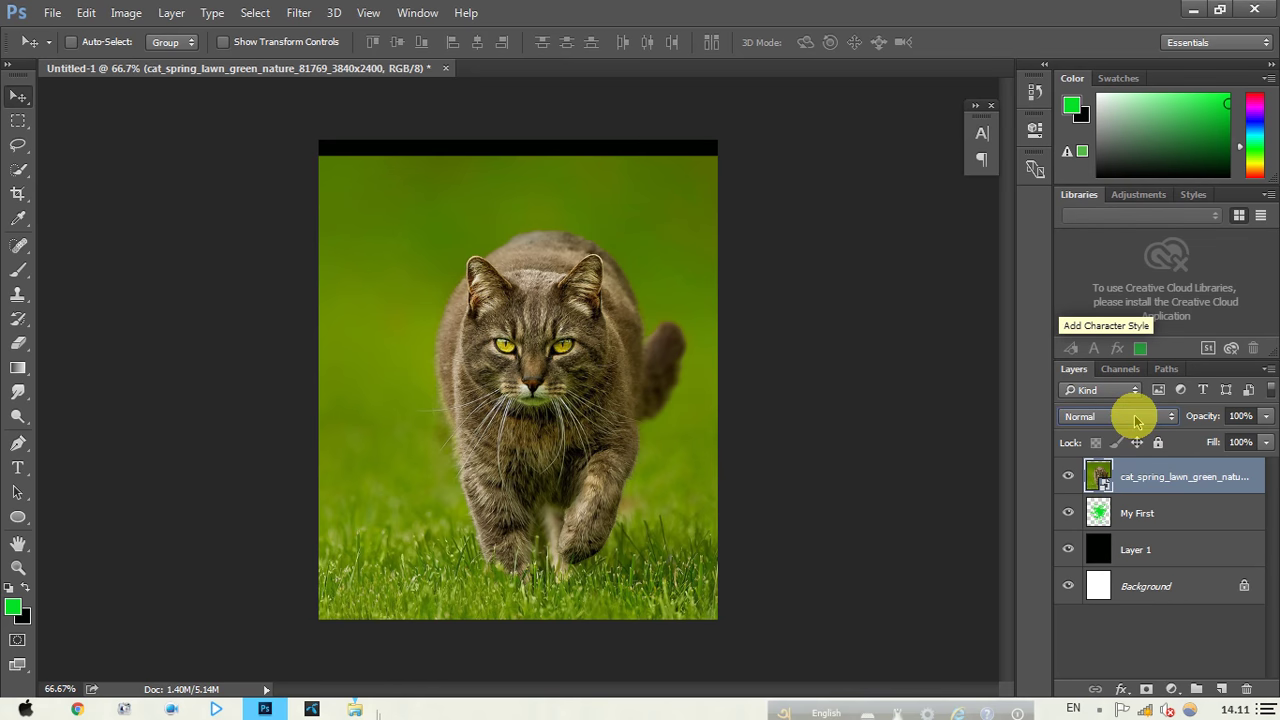
Step: Try Darken, Linear Burn, Color Burn and other blend modes, settling the cat layer on Multiply
left_click(1137, 421)
left_click(1089, 84)
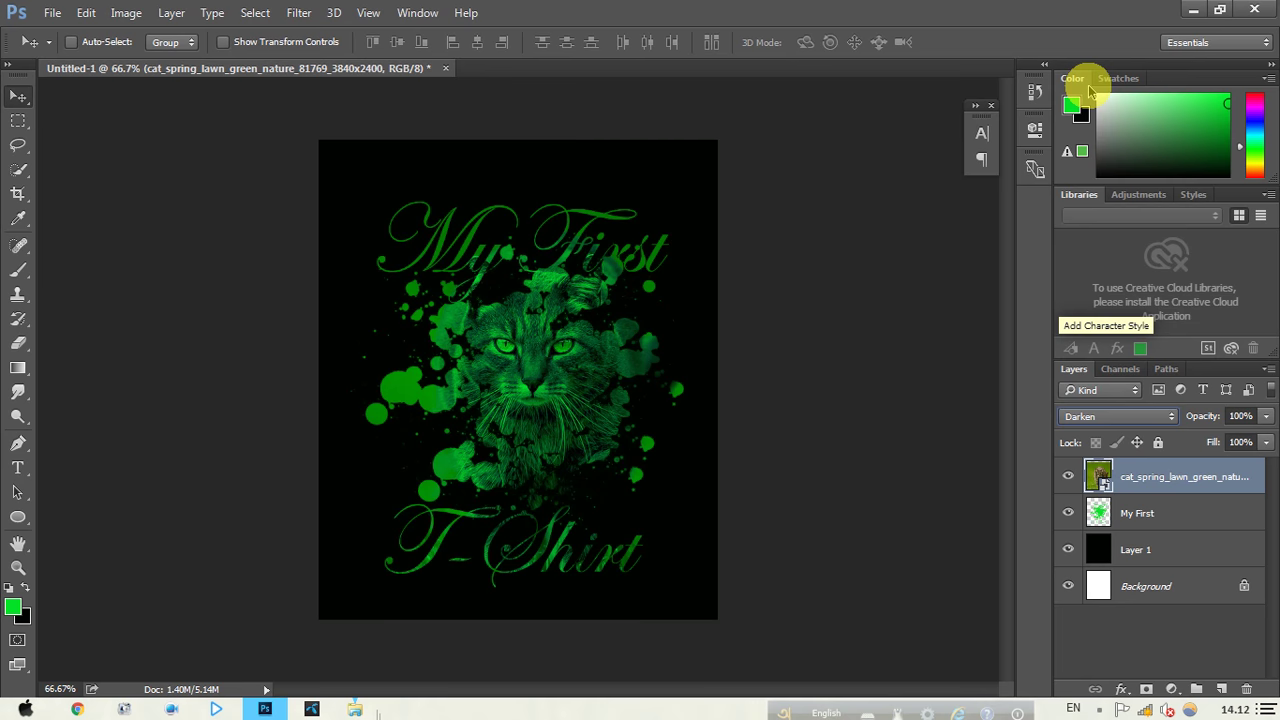
key("Down")
key("Down")
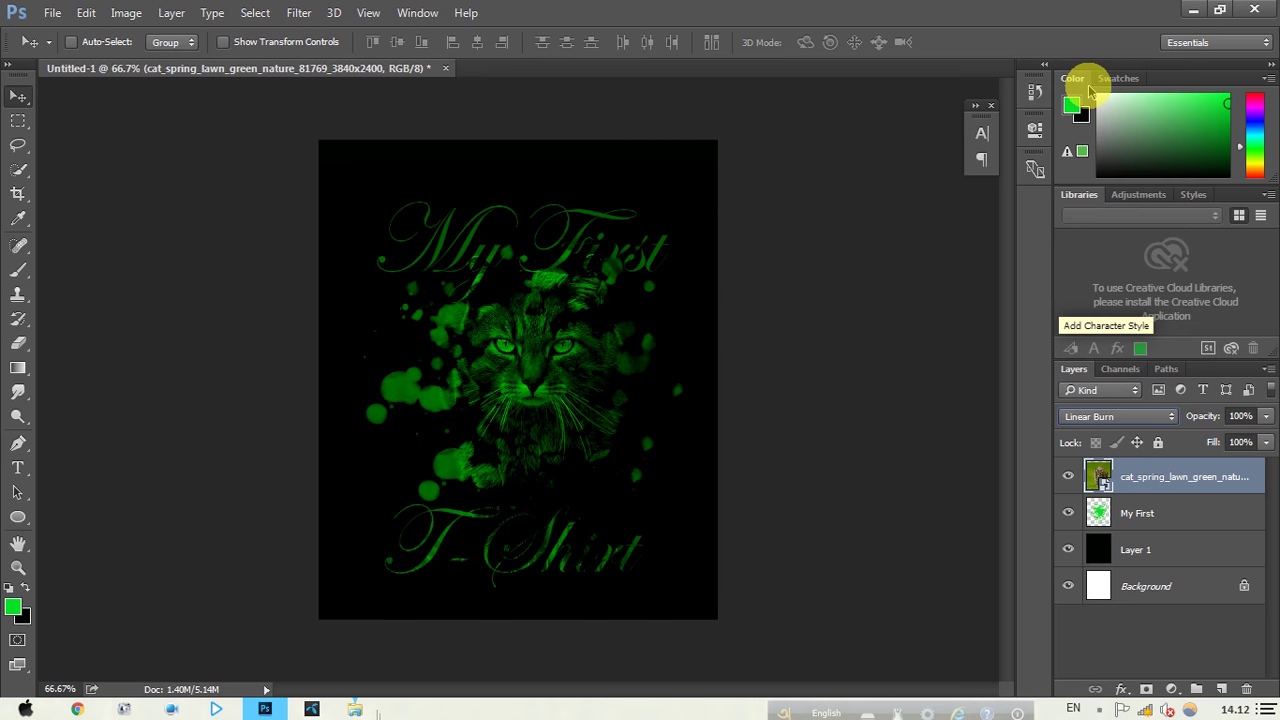
key("Down")
key("Down")
key("Down")
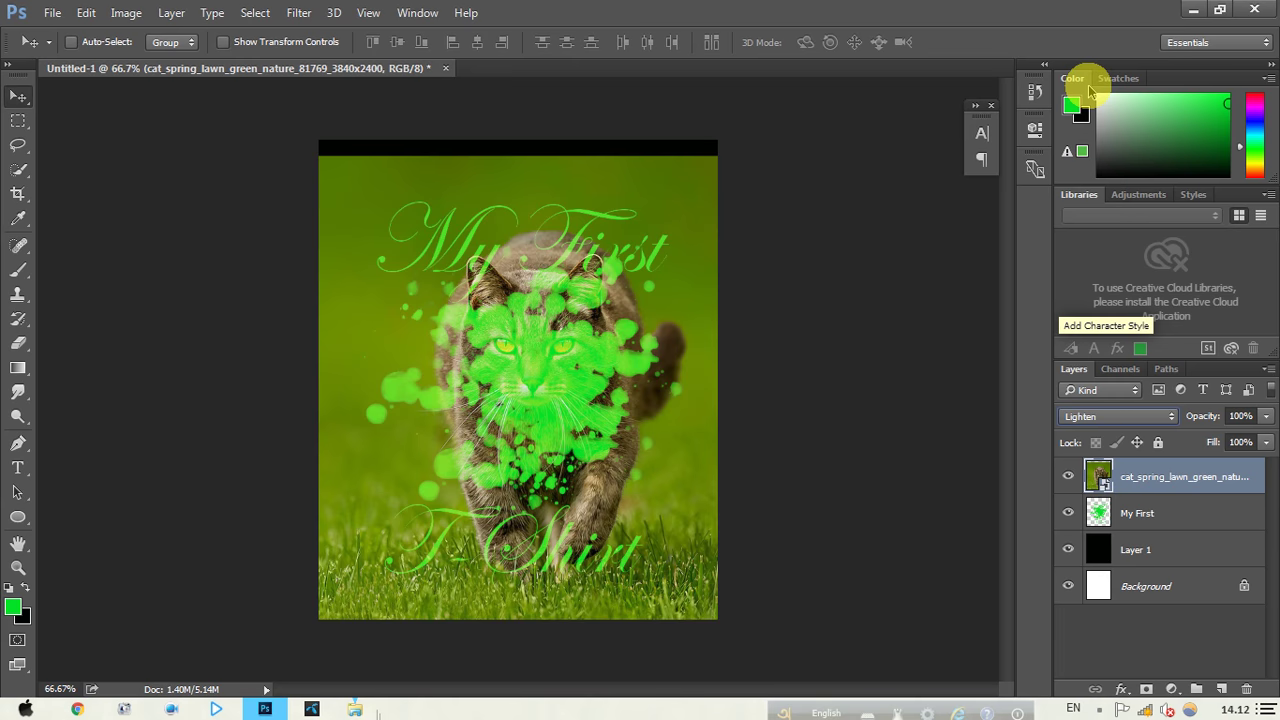
key("Down")
key("Down")
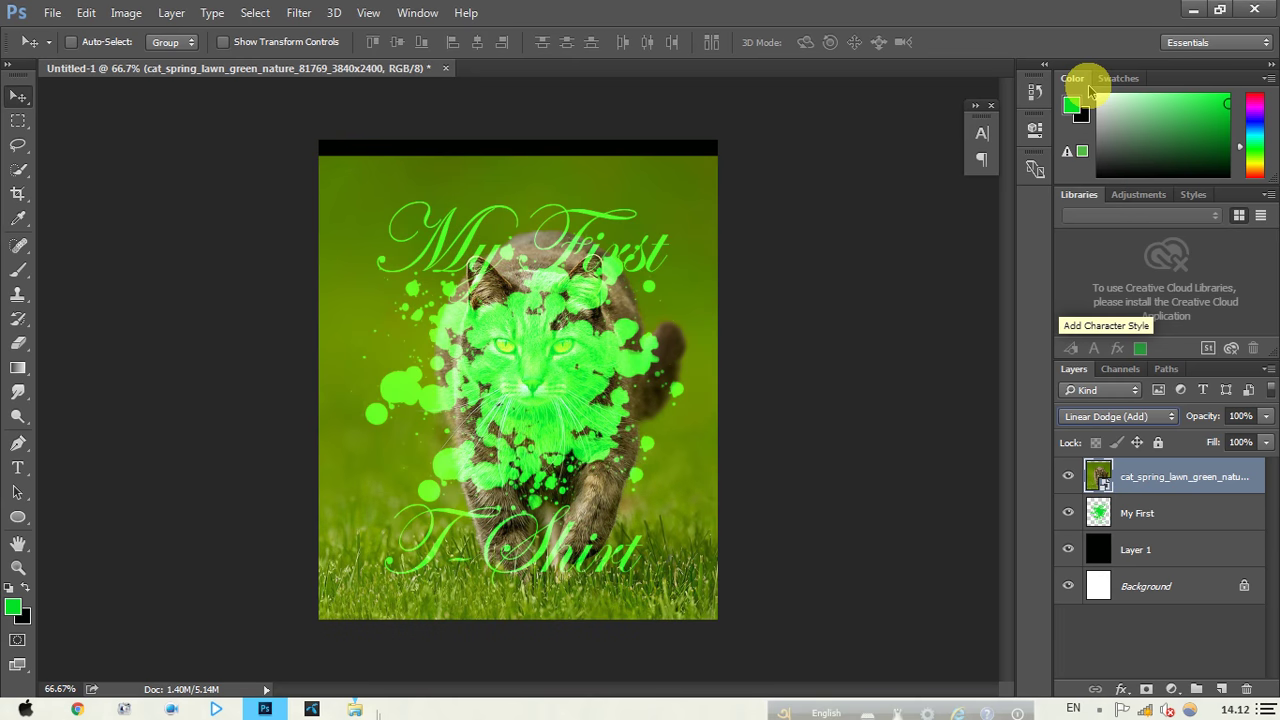
key("Down")
key("Up")
key("Up")
key("Up")
key("Up")
key("Up")
key("Up")
key("Up")
key("Up")
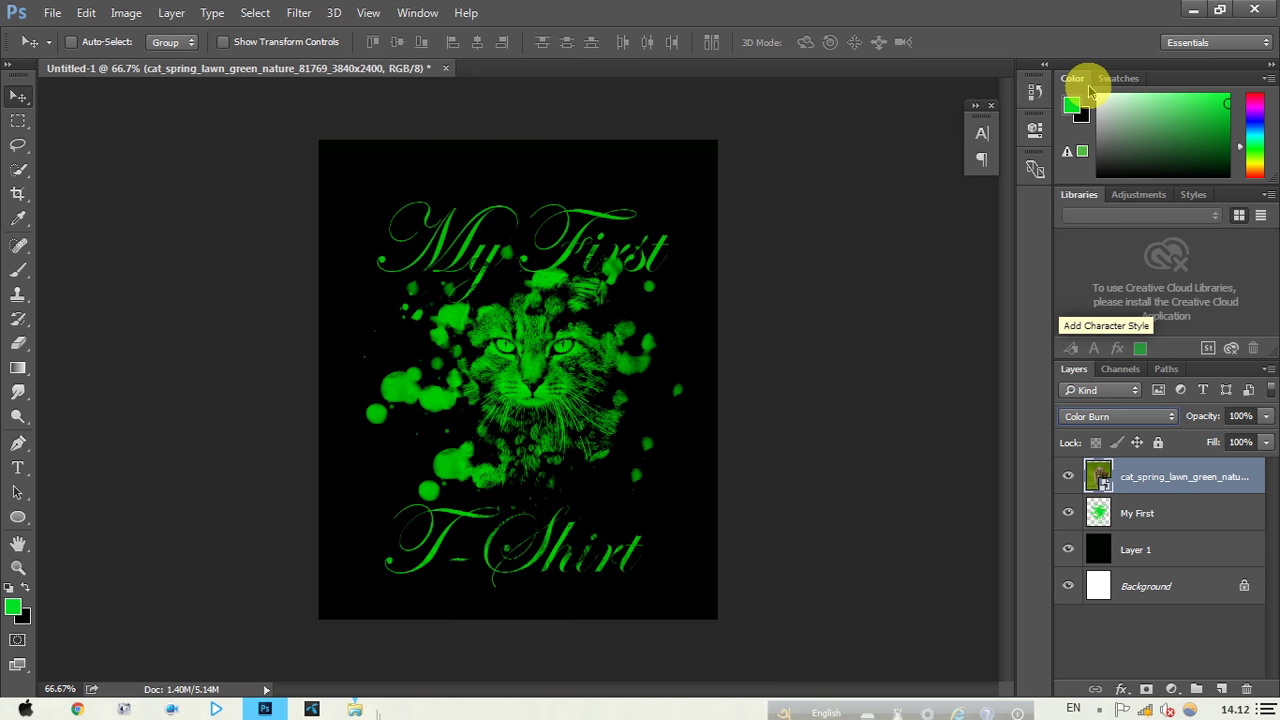
key("Up")
key("Up")
key("Up")
key("Up")
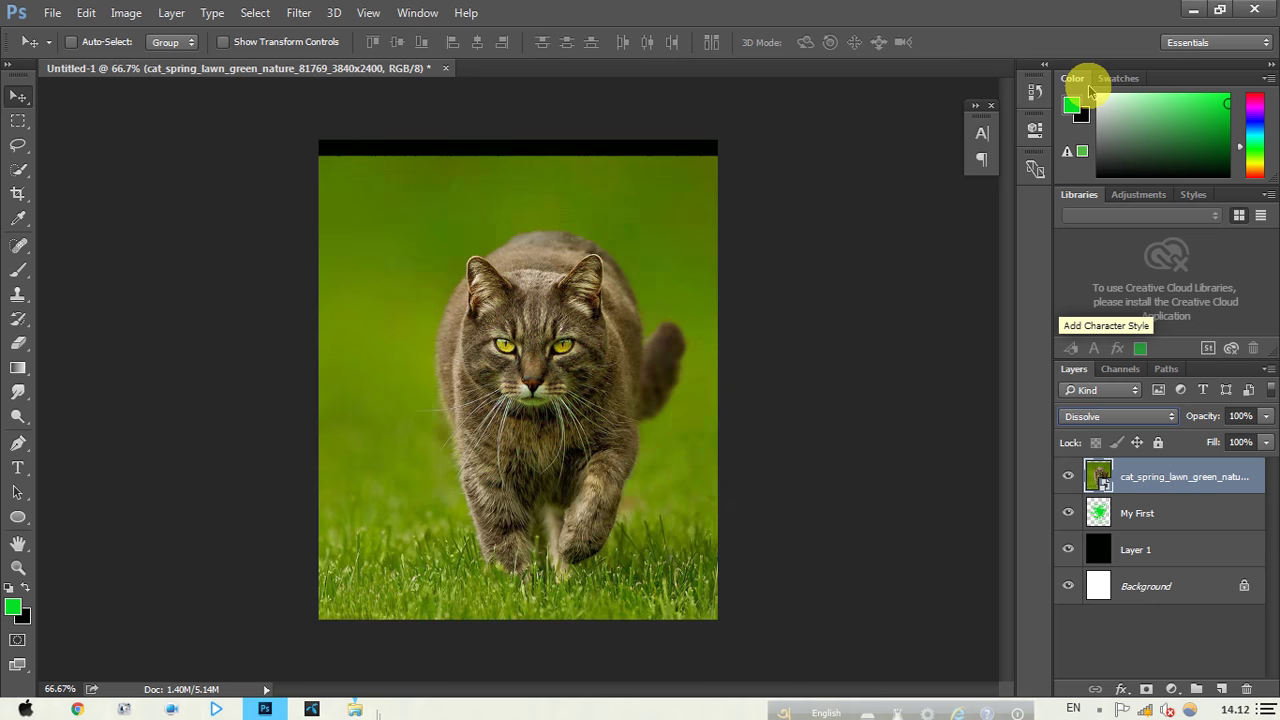
key("Down")
key("Down")
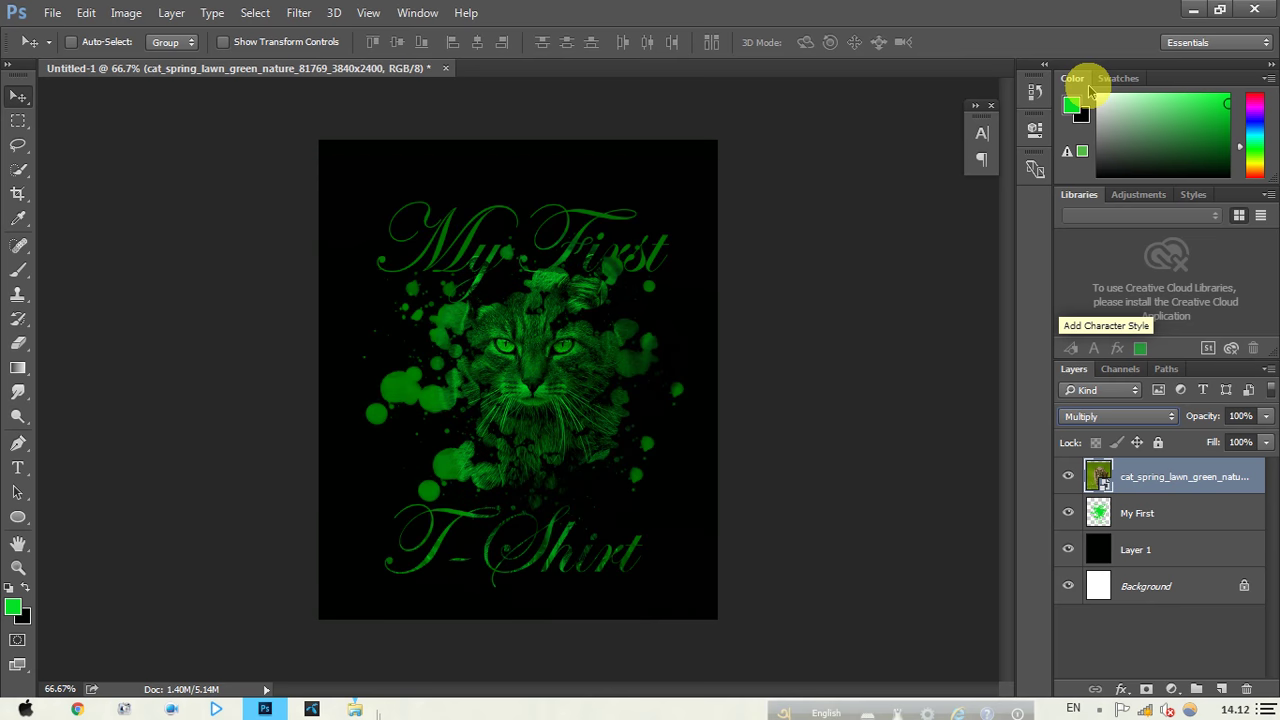
key("Down")
key("Down")
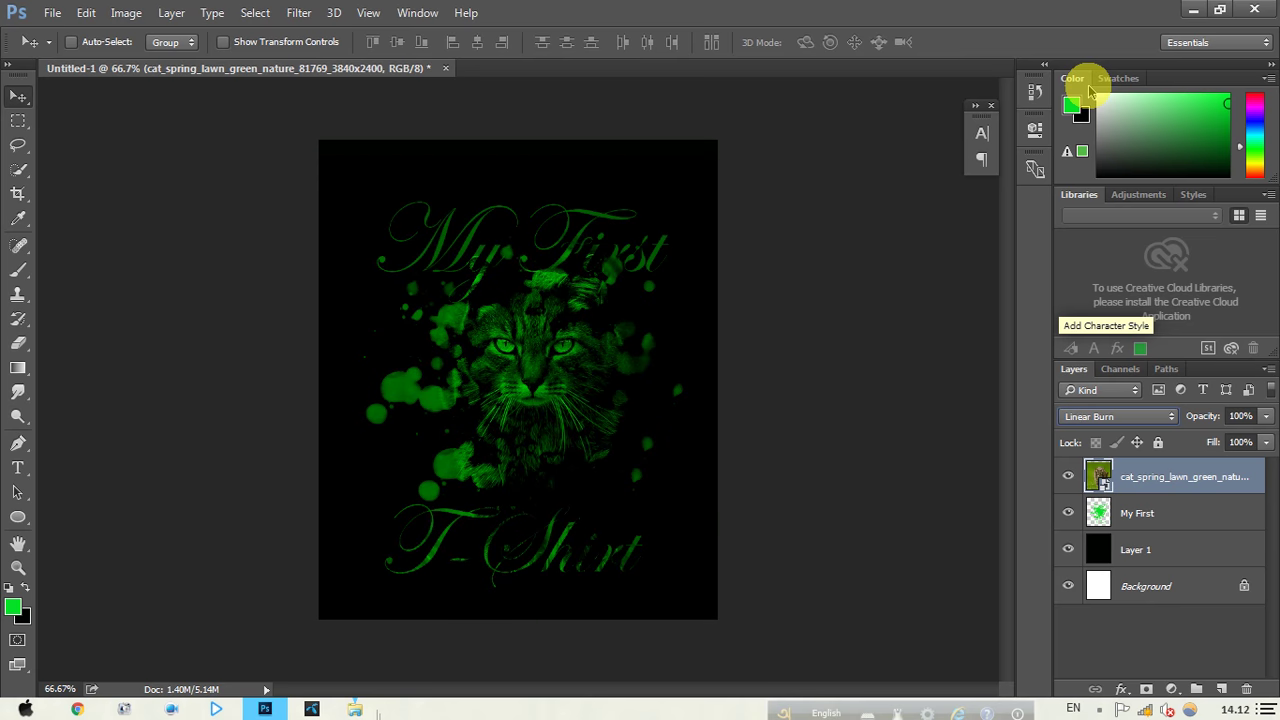
key("Up")
key("Up")
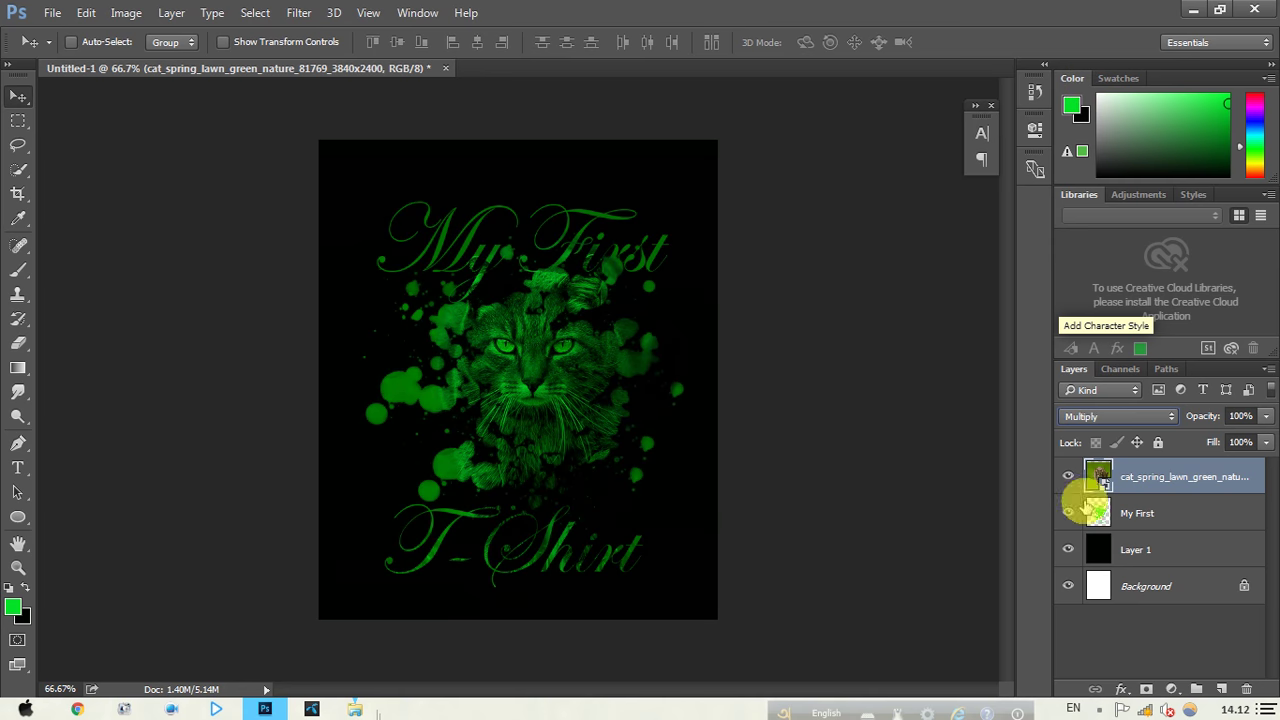
Step: Clip the cat photo layer to the My First layer and select both layers together
right_click(1176, 481)
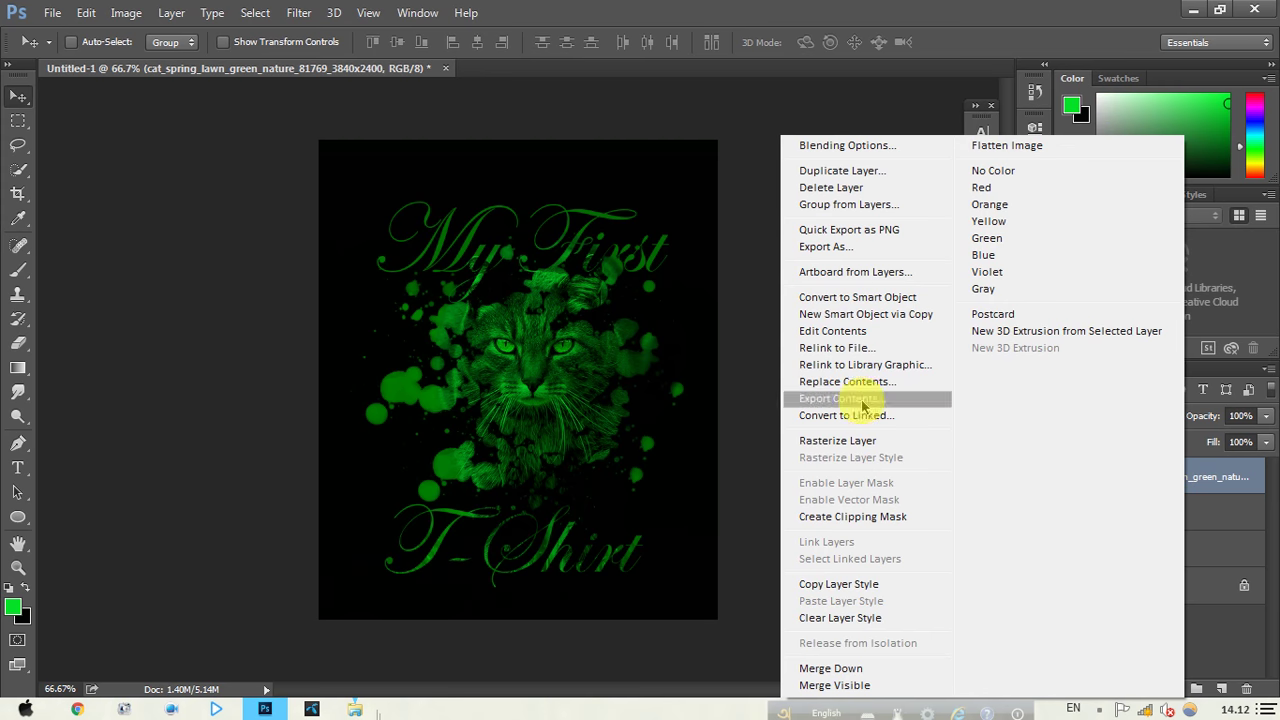
left_click(857, 297)
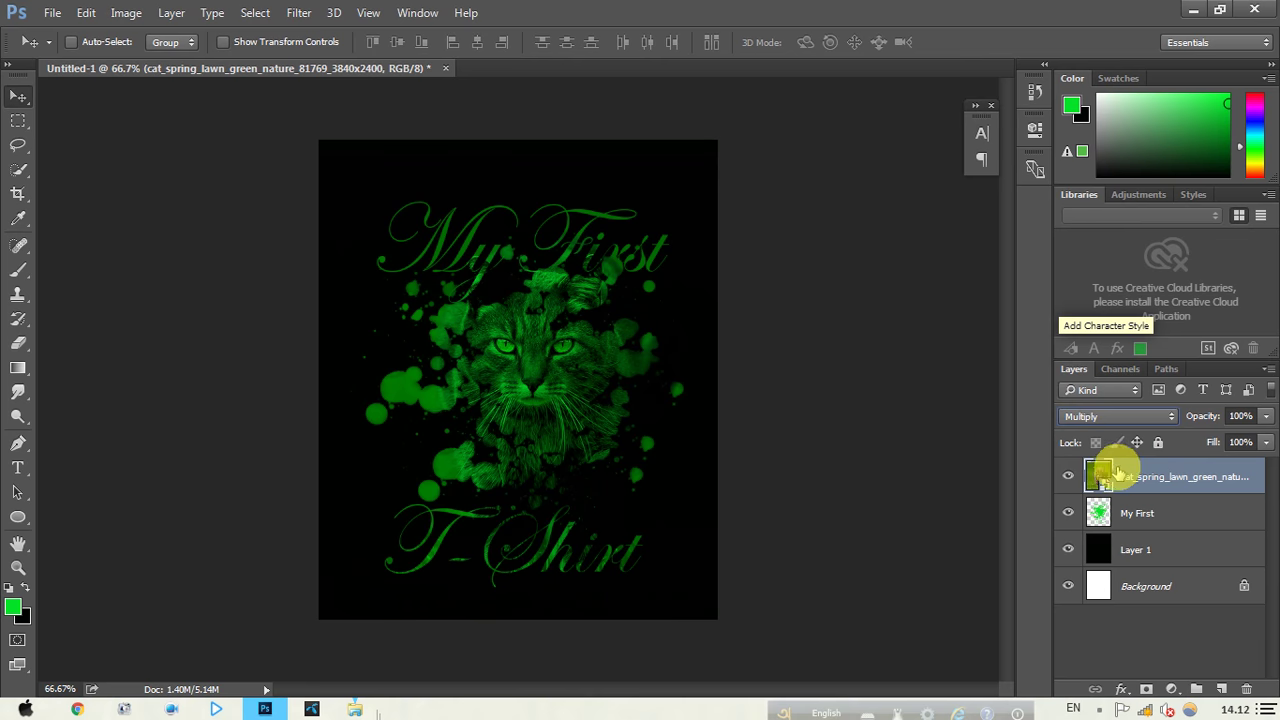
right_click(1150, 480)
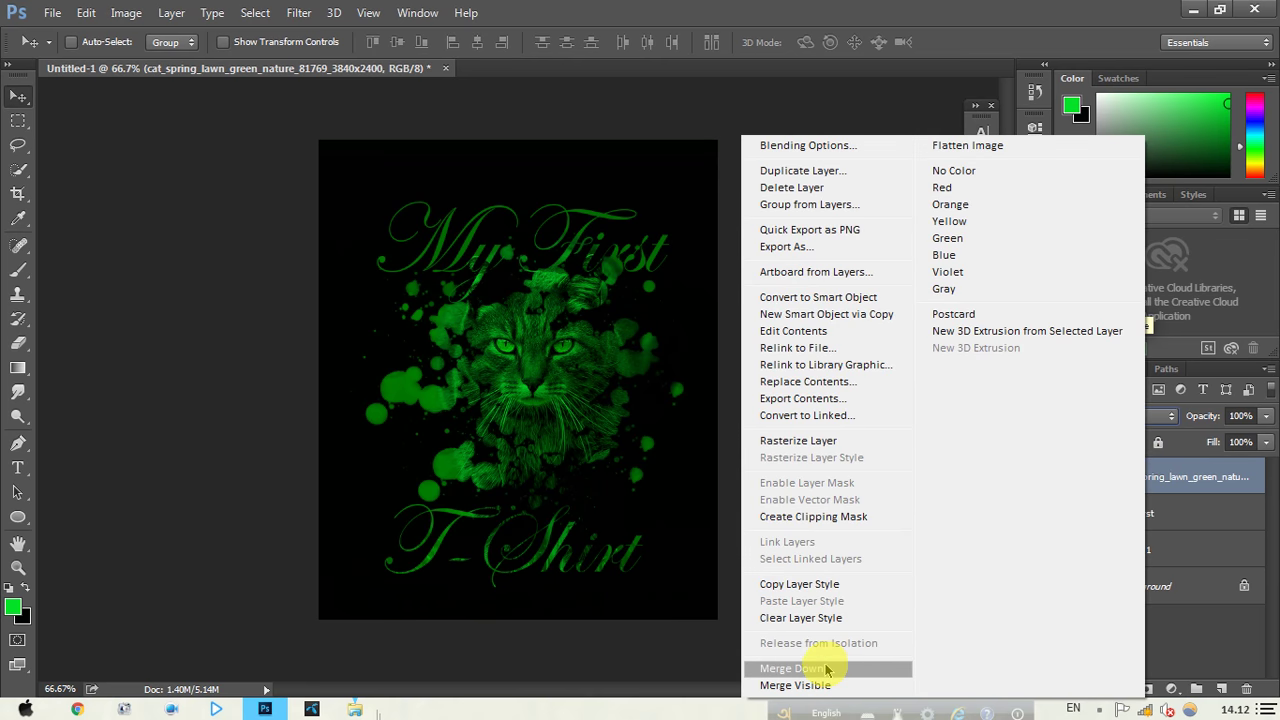
left_click(852, 517)
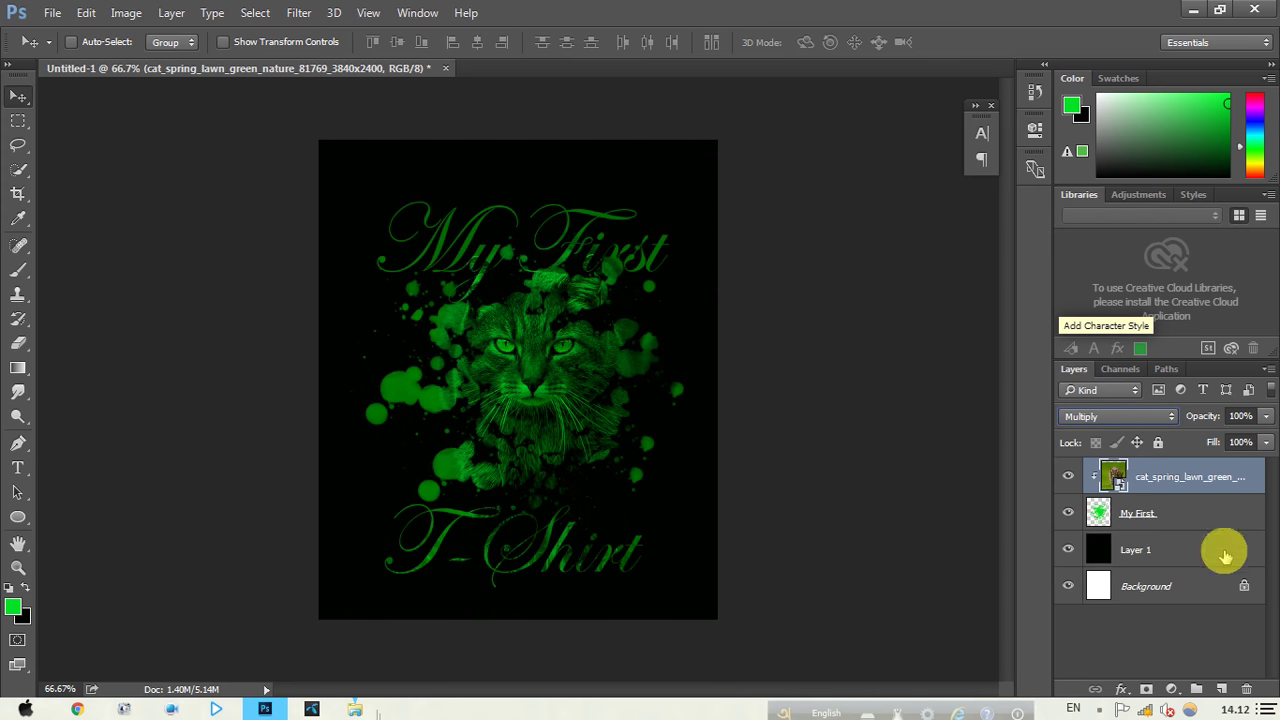
left_click(1168, 514, "ctrl")
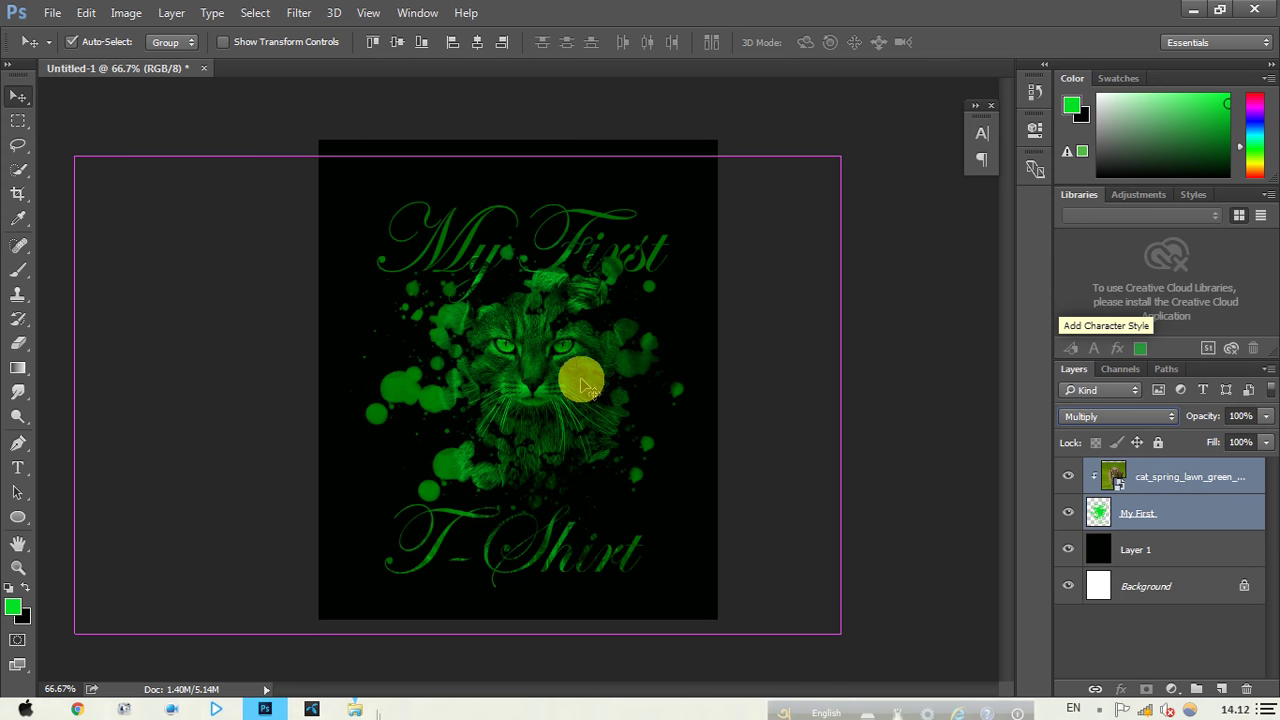
Step: Scale the cat and lettering layers together to about 95% and commit
key("ctrl+t")
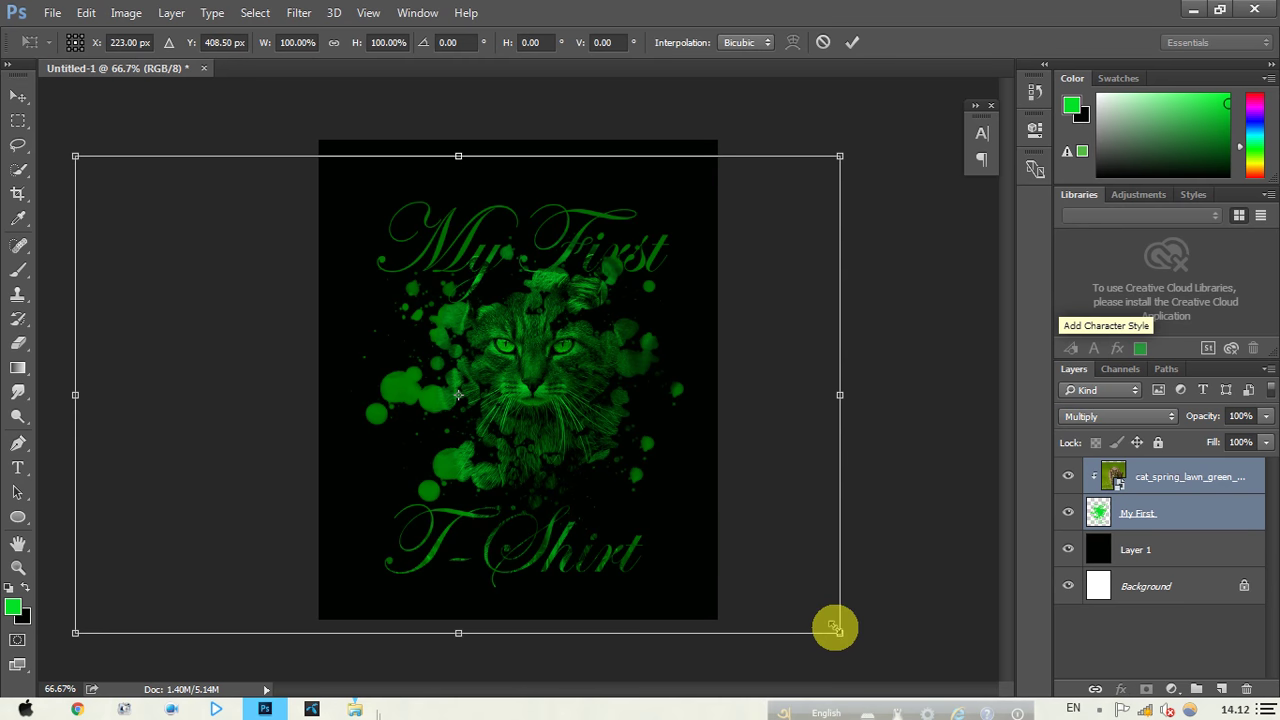
mouse_move(835, 628)
left_mouse_down()
mouse_move(793, 600)
mouse_move(804, 598)
left_mouse_up()
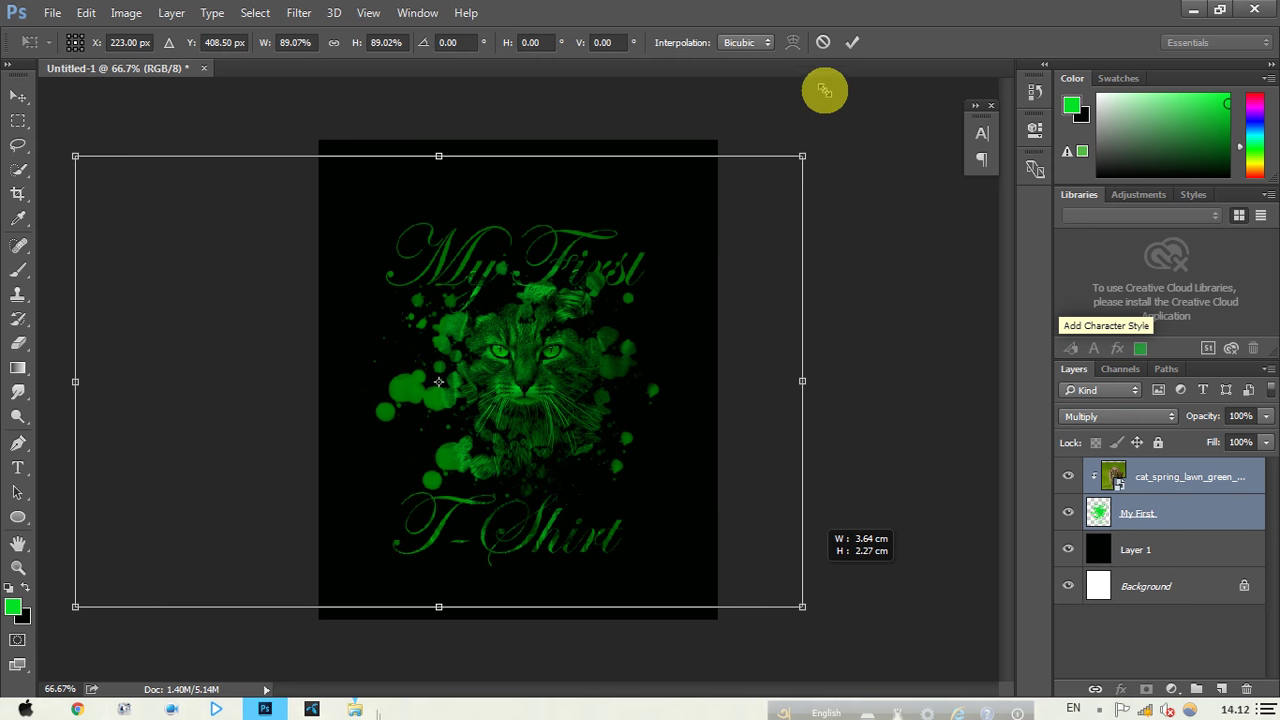
left_click_drag(841, 97, 846, 44)
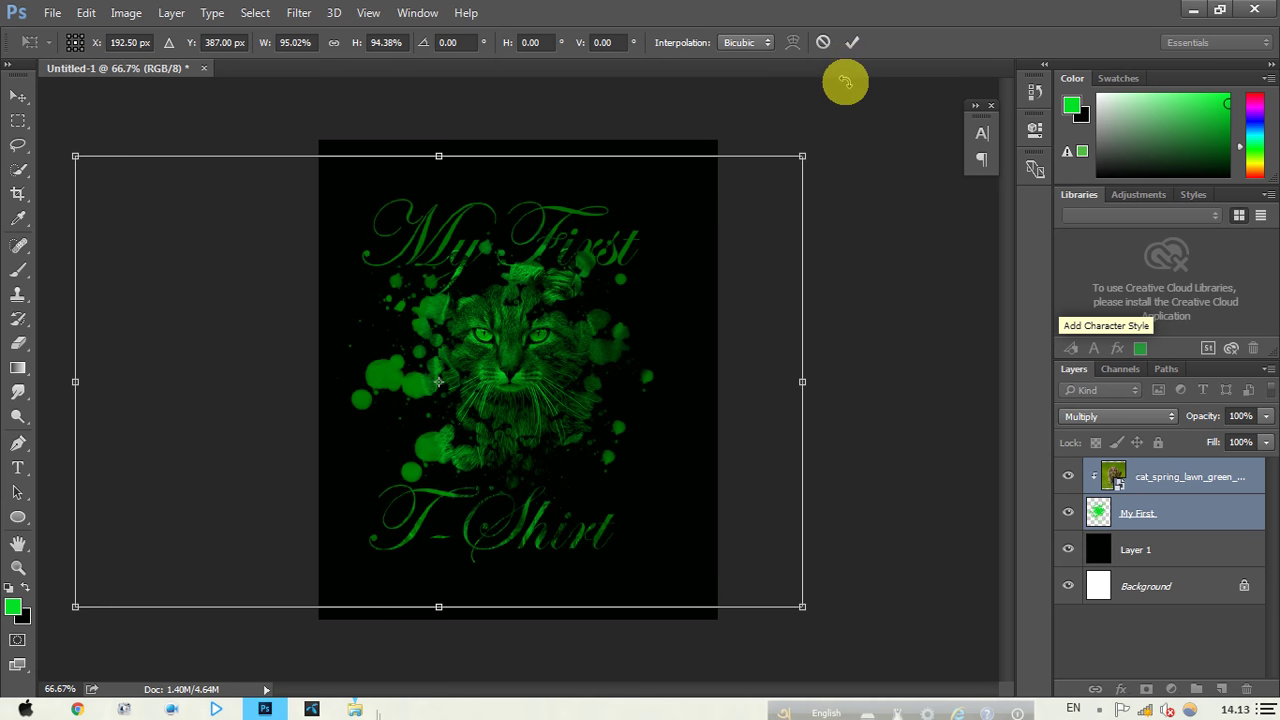
key("Return")
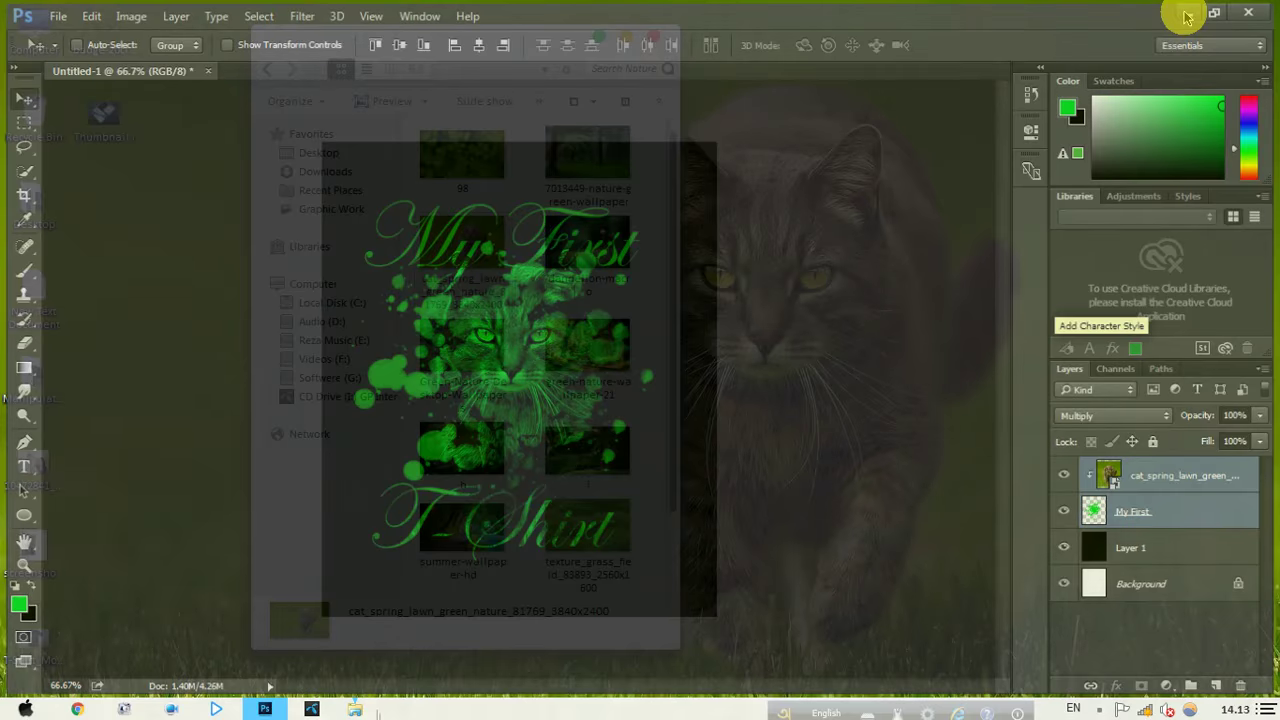
mouse_move(355, 709)
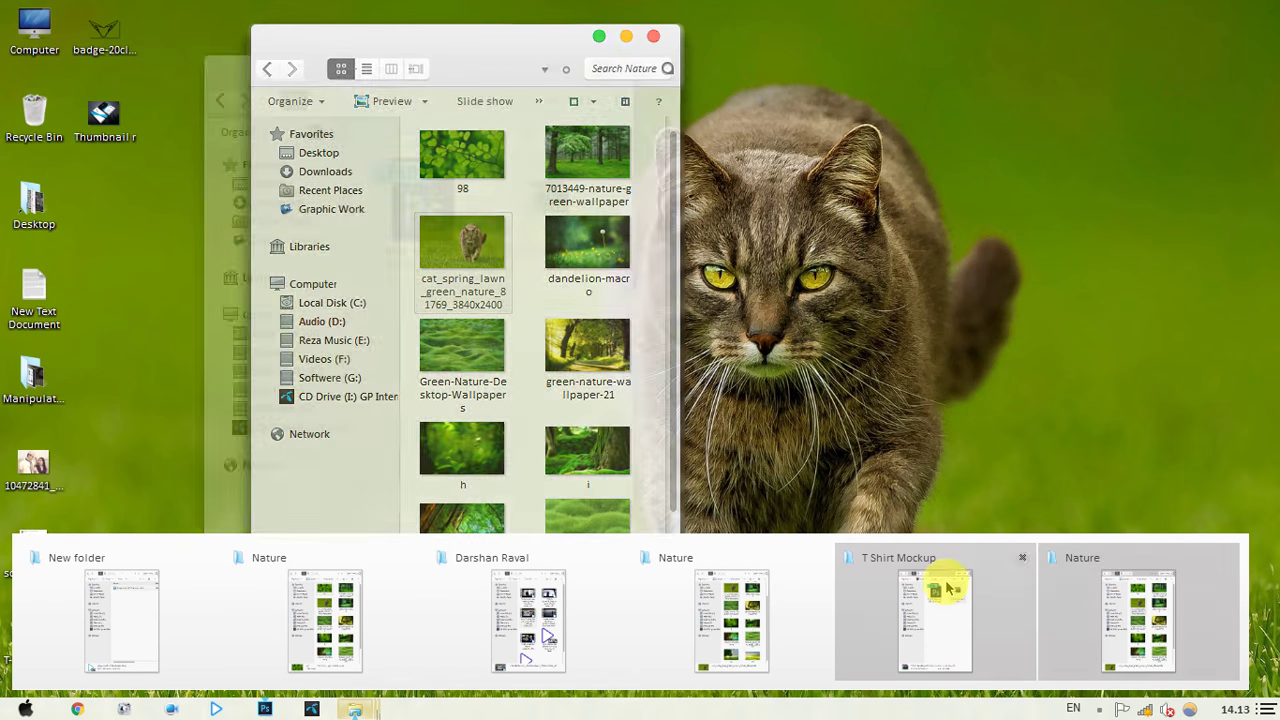
Step: Bring the T Shirt Mockup folder forward and open T_Shirt_Mockup_FBF_by_Miksa.psd in Photoshop
left_click(952, 589)
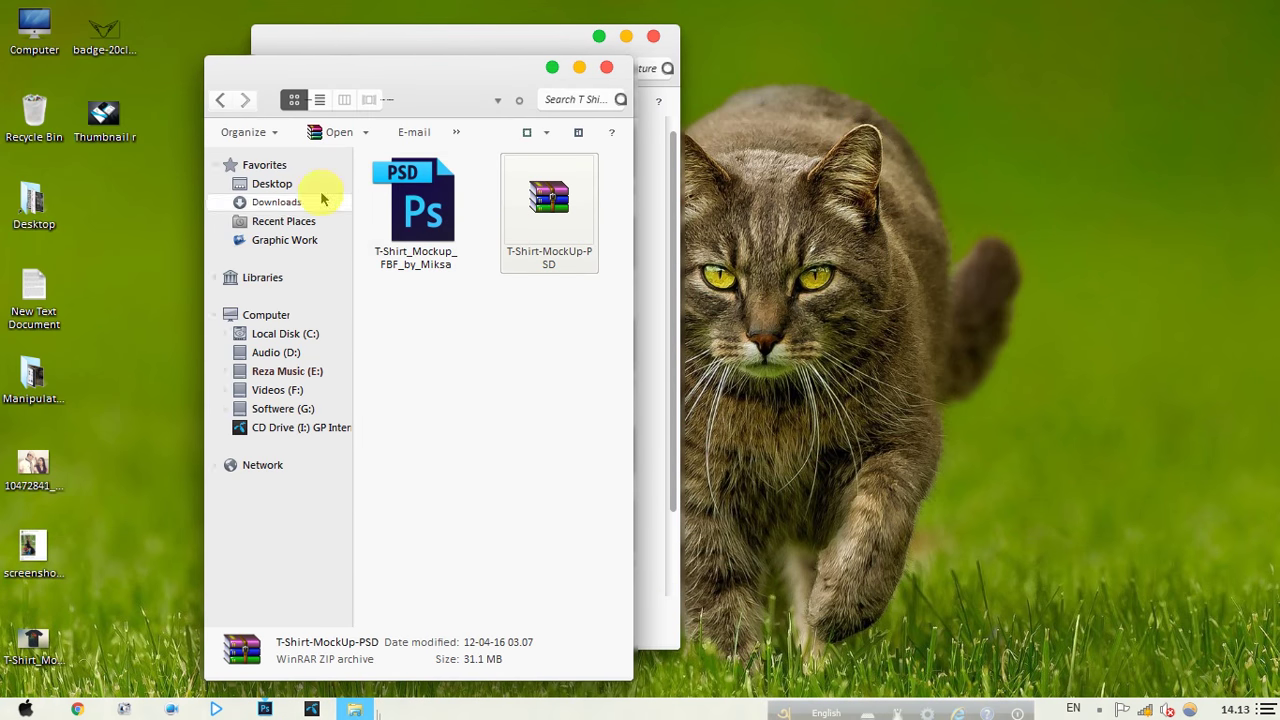
left_click_drag(343, 71, 879, 51)
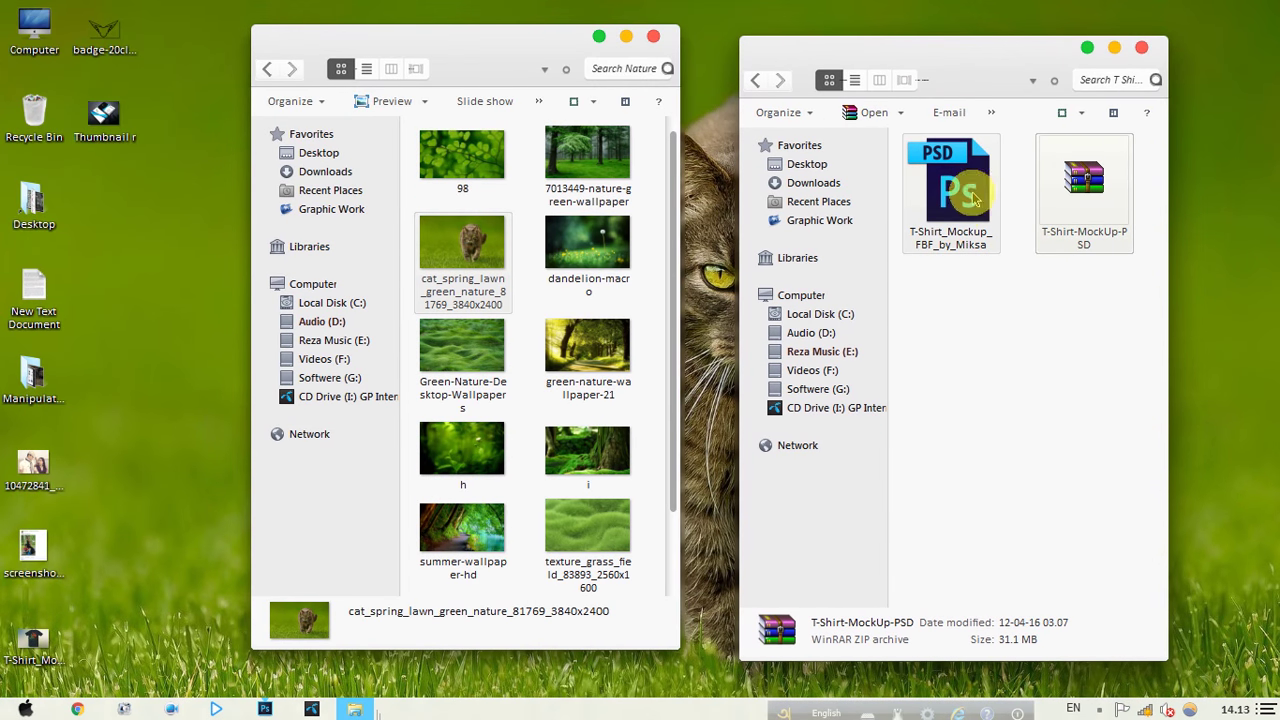
left_click(968, 200)
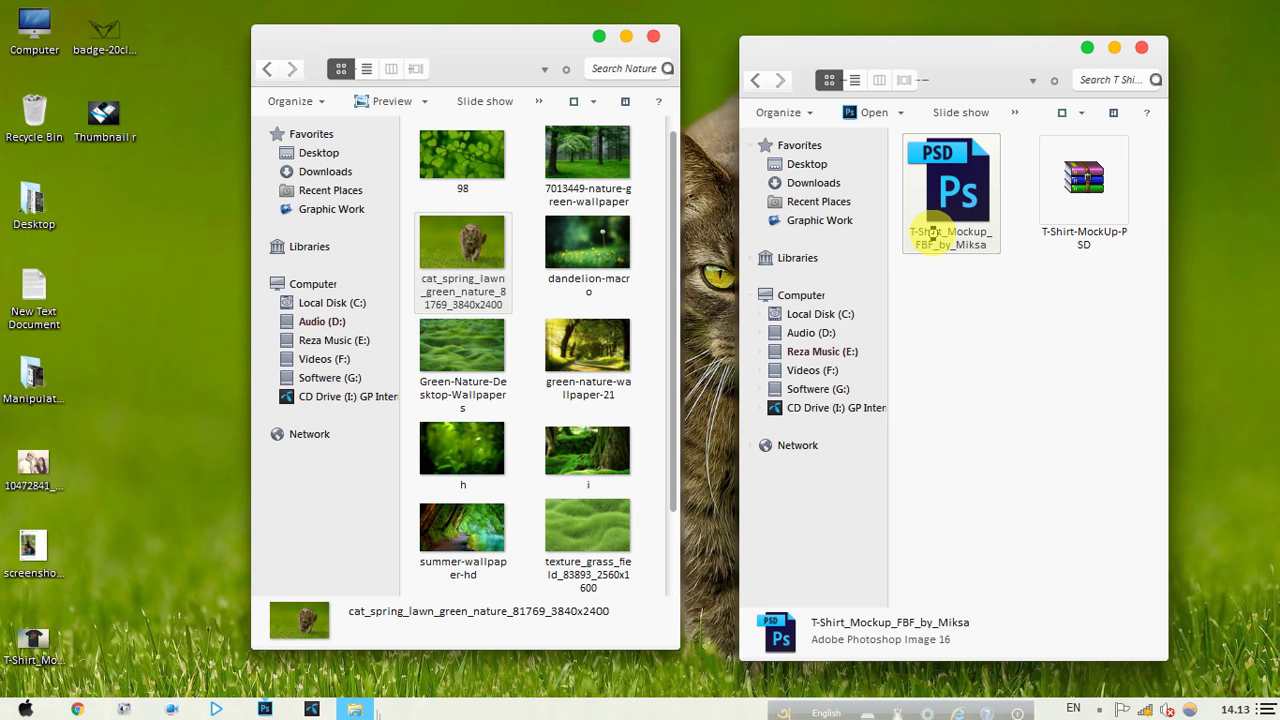
double_click(932, 230)
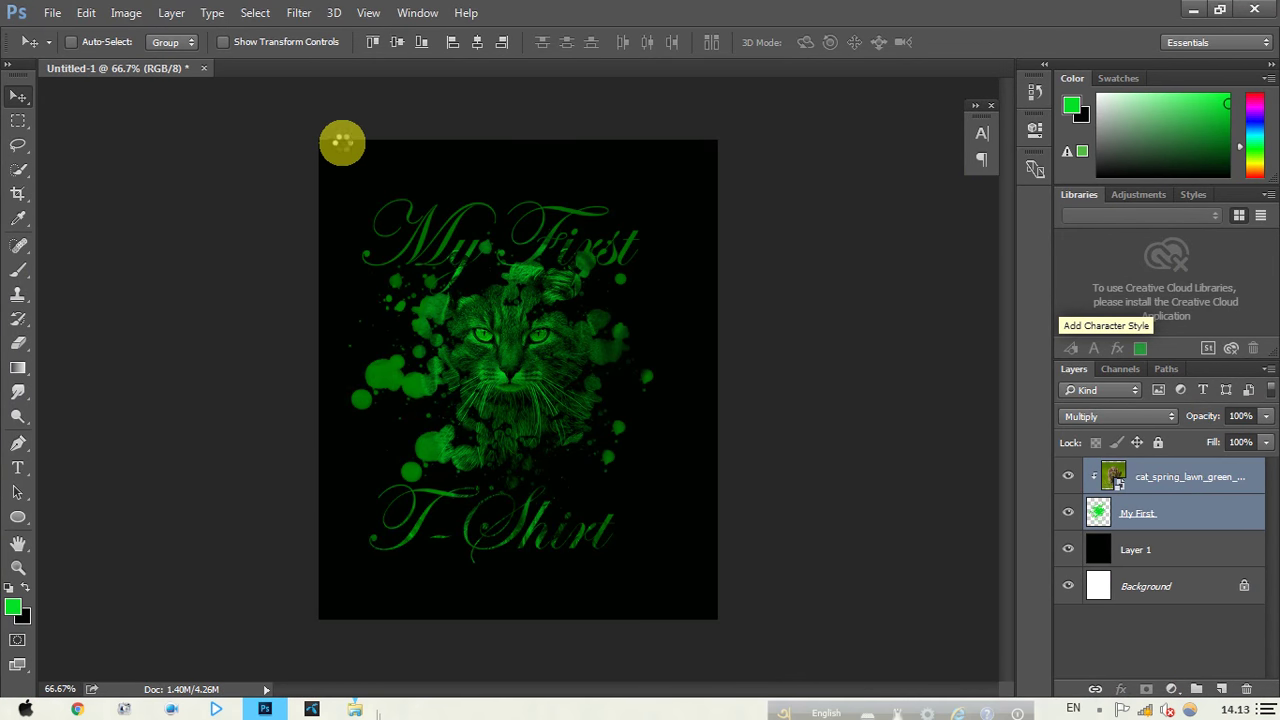
Step: Hide the mockup's sample artwork Layer 8 and drag it to the trash
left_click_drag(342, 143, 347, 147)
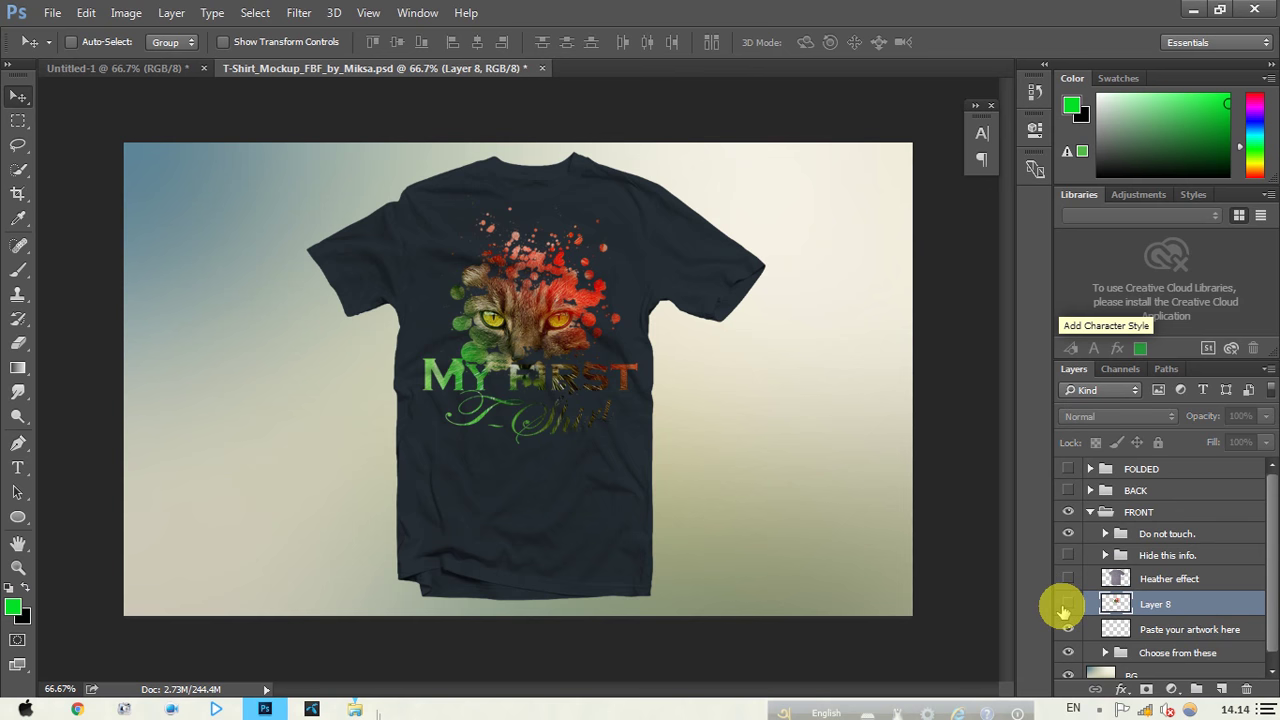
left_click(1068, 606)
left_click_drag(1214, 624, 1231, 687)
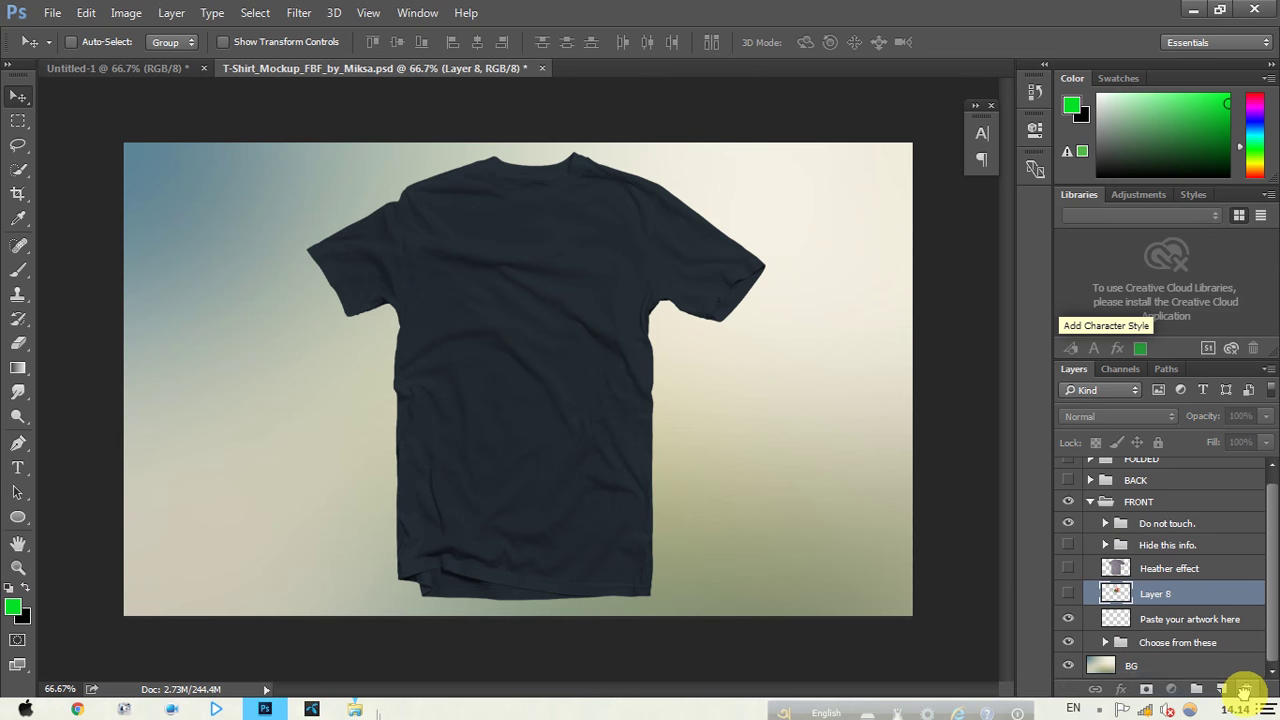
left_click_drag(1247, 689, 1246, 689)
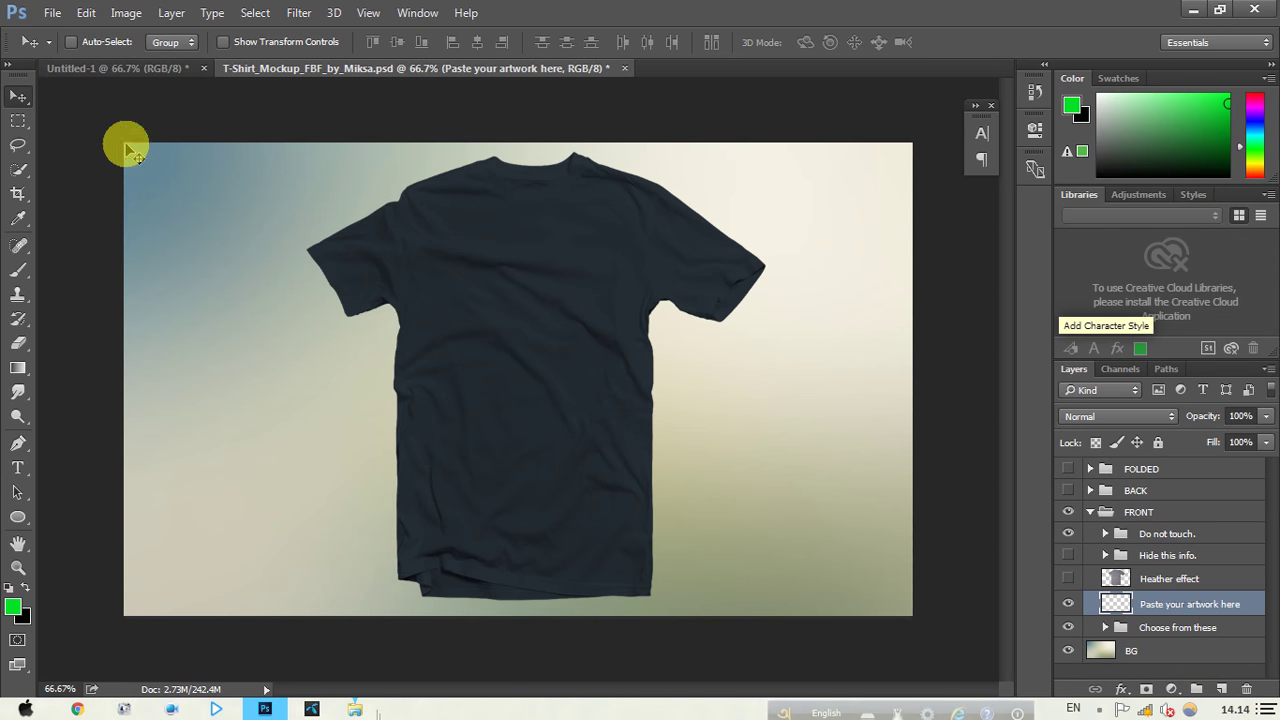
Step: Merge the cat and lettering layers in Untitled-1 and drag the result onto the mockup
left_click(105, 68)
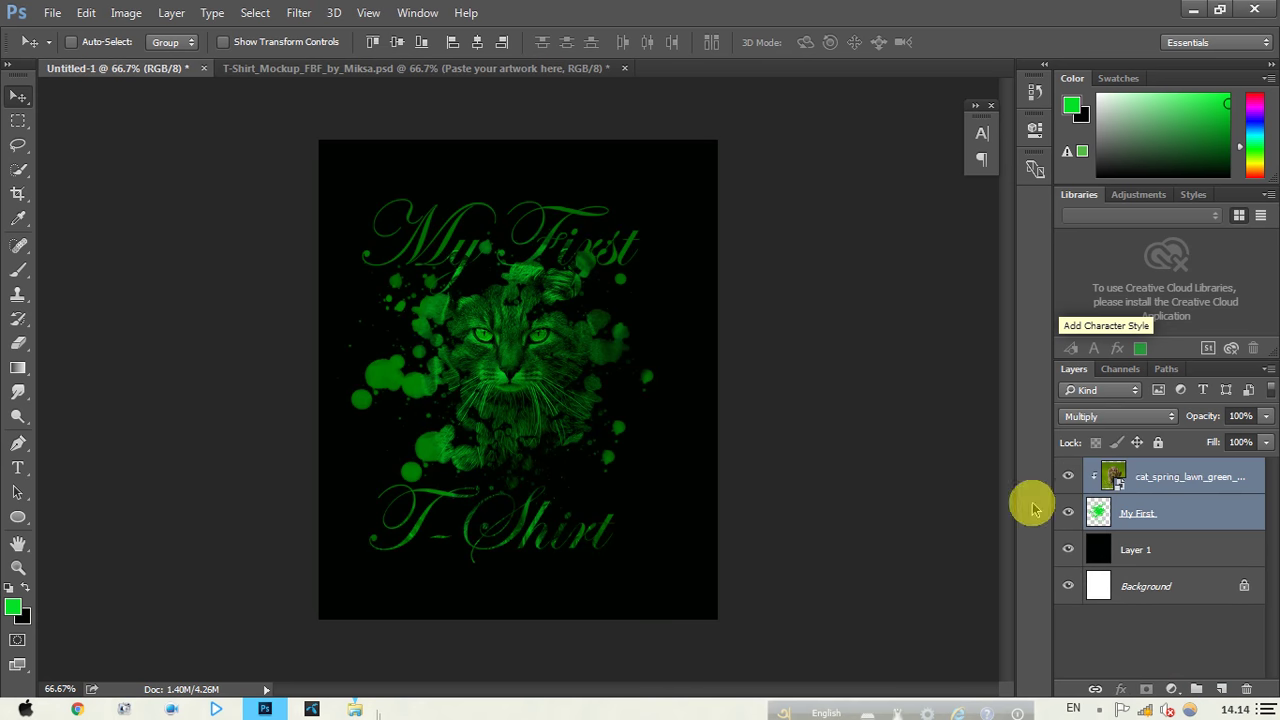
right_click(1169, 492)
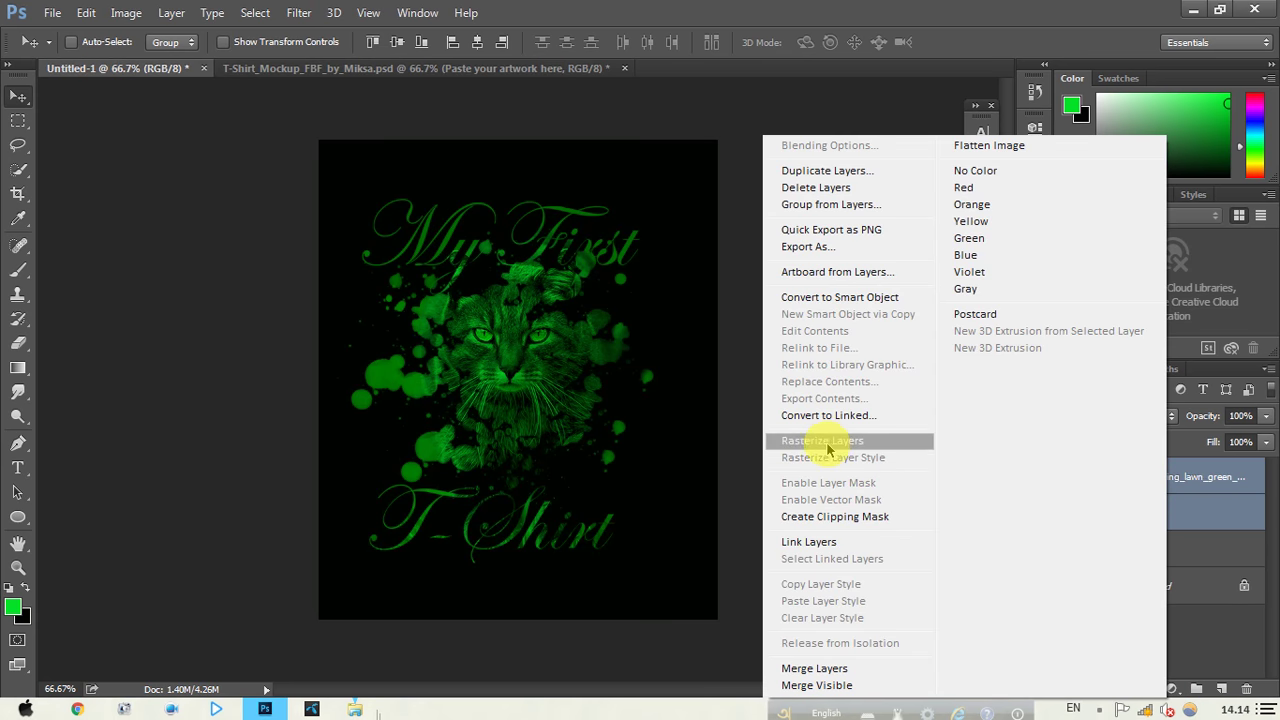
left_click(820, 668)
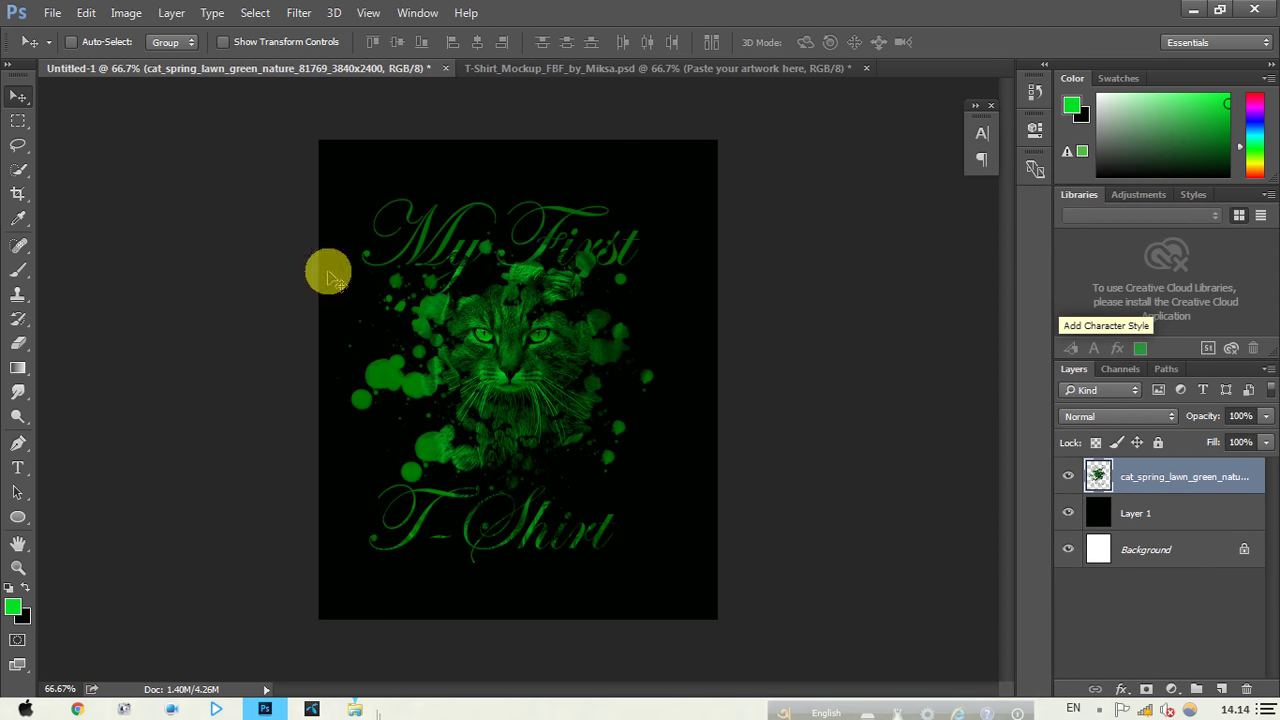
mouse_move(508, 218)
left_mouse_down()
mouse_move(510, 118)
mouse_move(530, 72)
mouse_move(542, 376)
mouse_move(516, 368)
left_mouse_up()
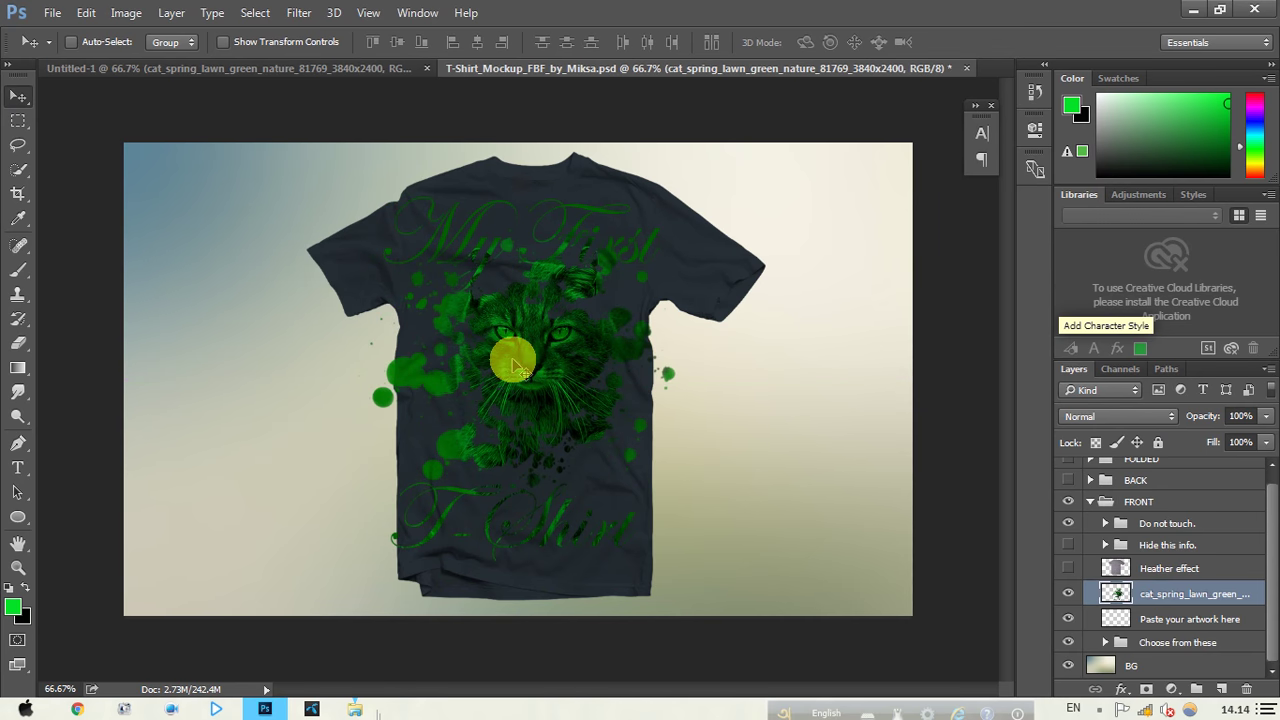
Step: Scale the cat design to about 65% and centre it across the shirt's chest
key("ctrl")
key("ctrl+t")
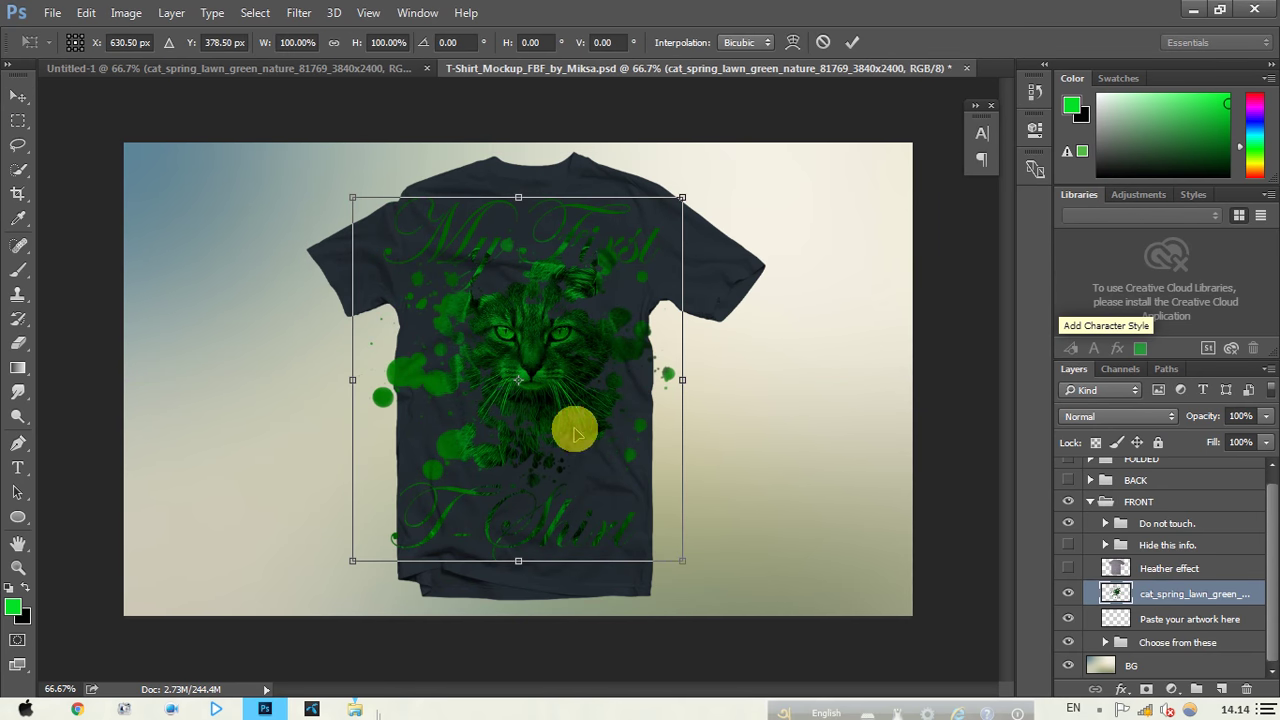
left_click_drag(677, 560, 603, 480)
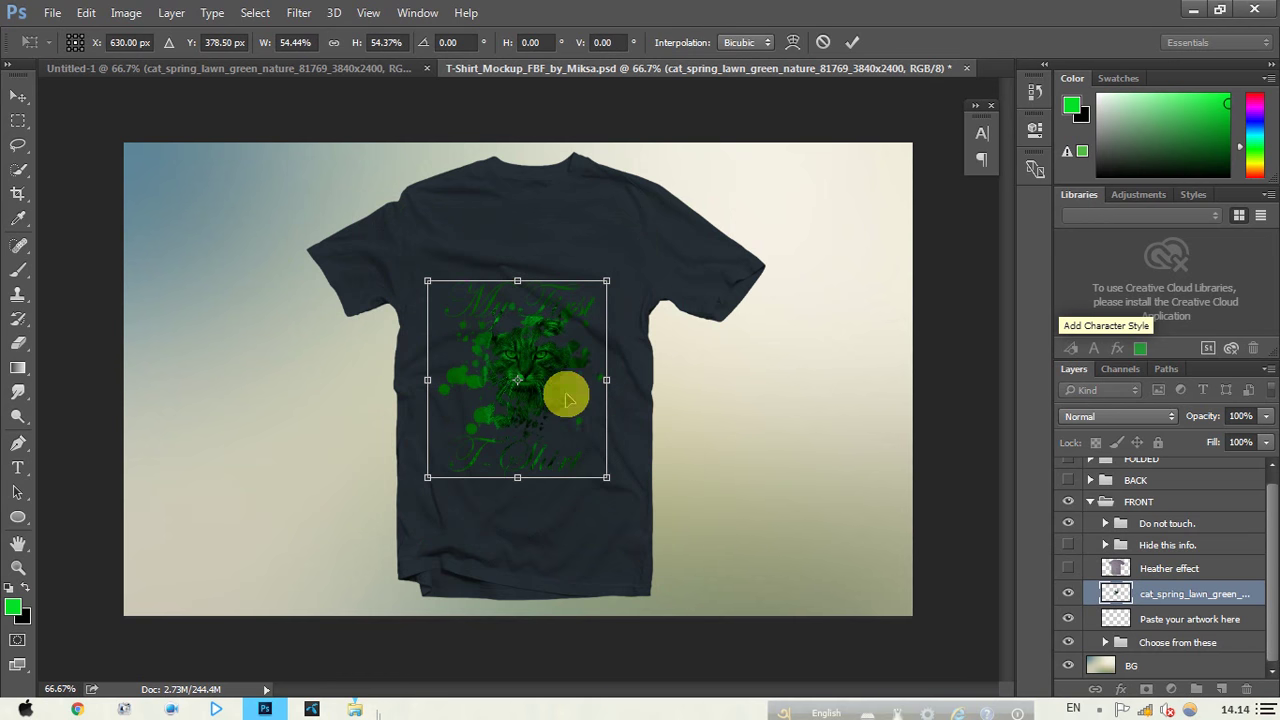
mouse_move(563, 394)
left_mouse_down()
mouse_move(575, 325)
mouse_move(584, 337)
left_mouse_up()
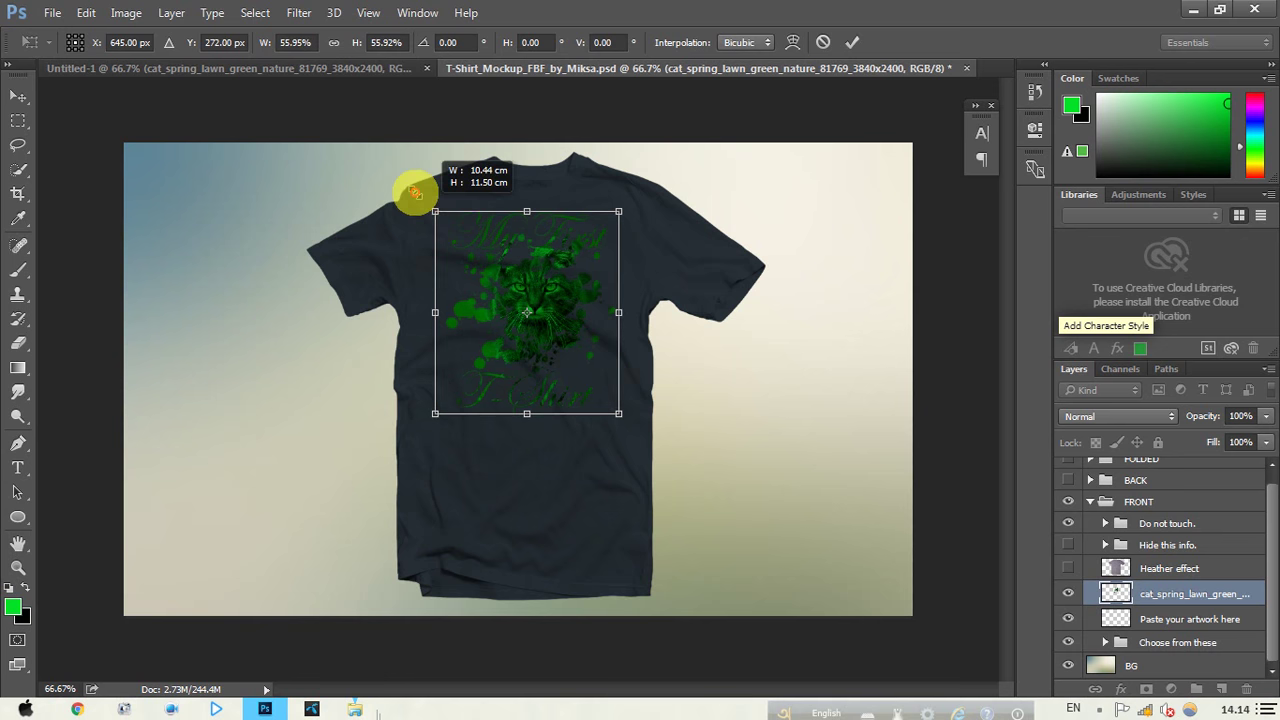
left_click_drag(437, 215, 397, 170)
left_click_drag(580, 243, 583, 266)
left_click_drag(398, 180, 418, 202)
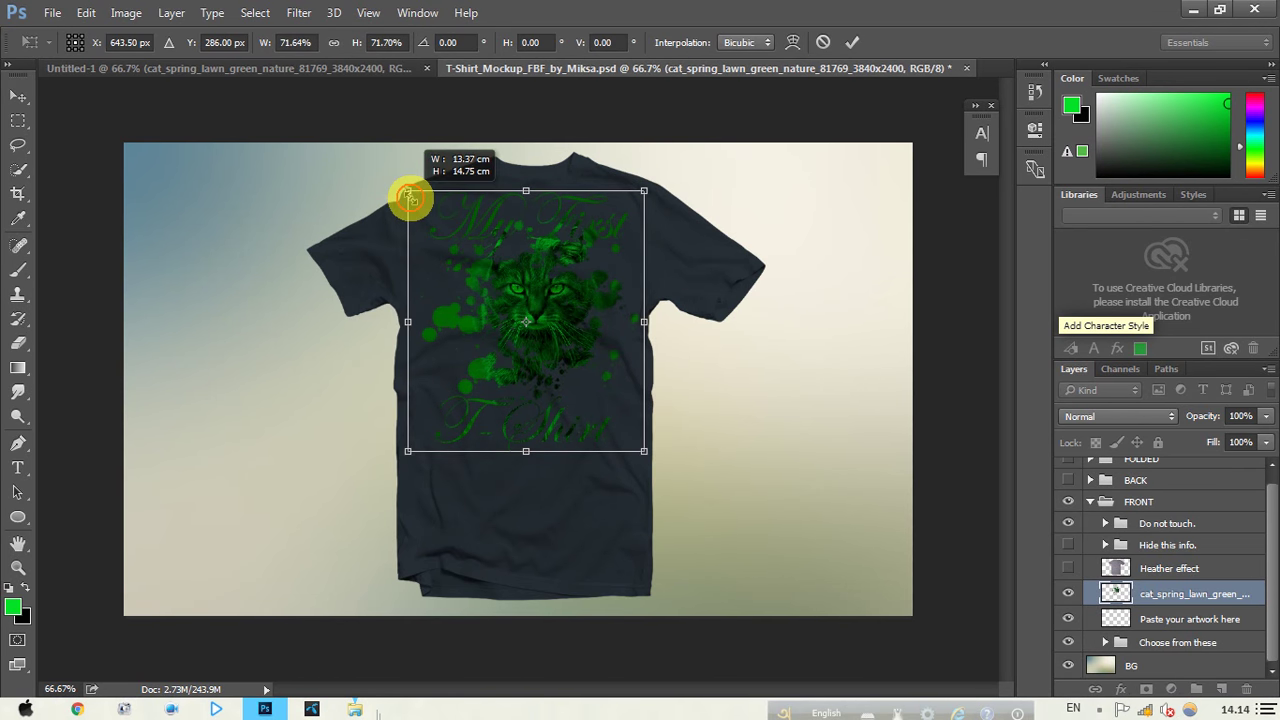
left_click(853, 42)
scroll(571, 291, "up", 1)
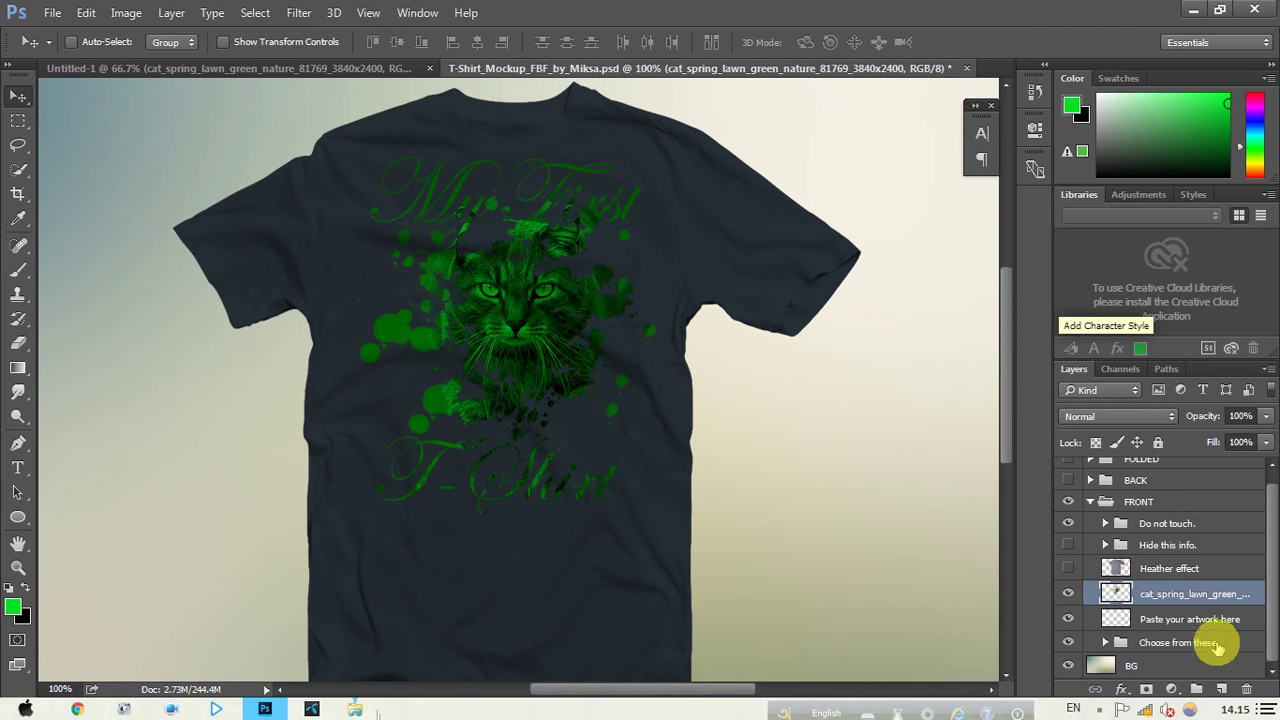
Step: Add an empty Layer 8 and set the painting colour to red #fb0332
left_click(1221, 690)
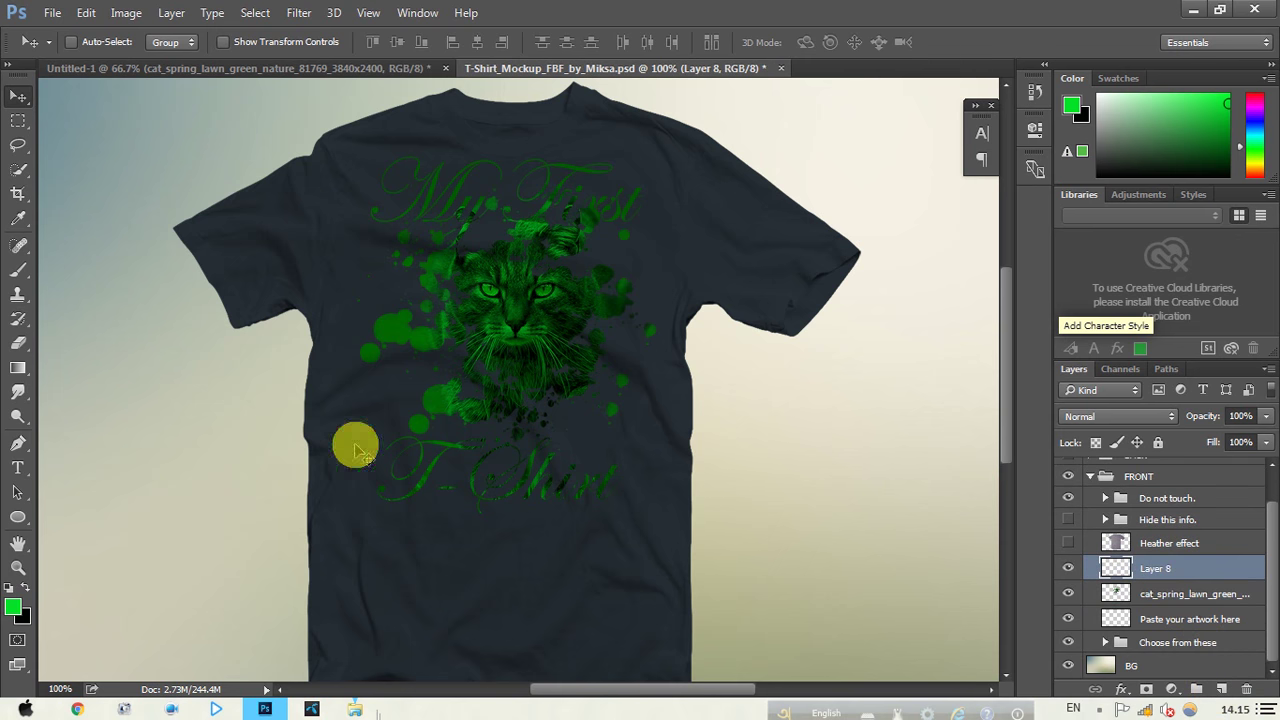
left_click(12, 605)
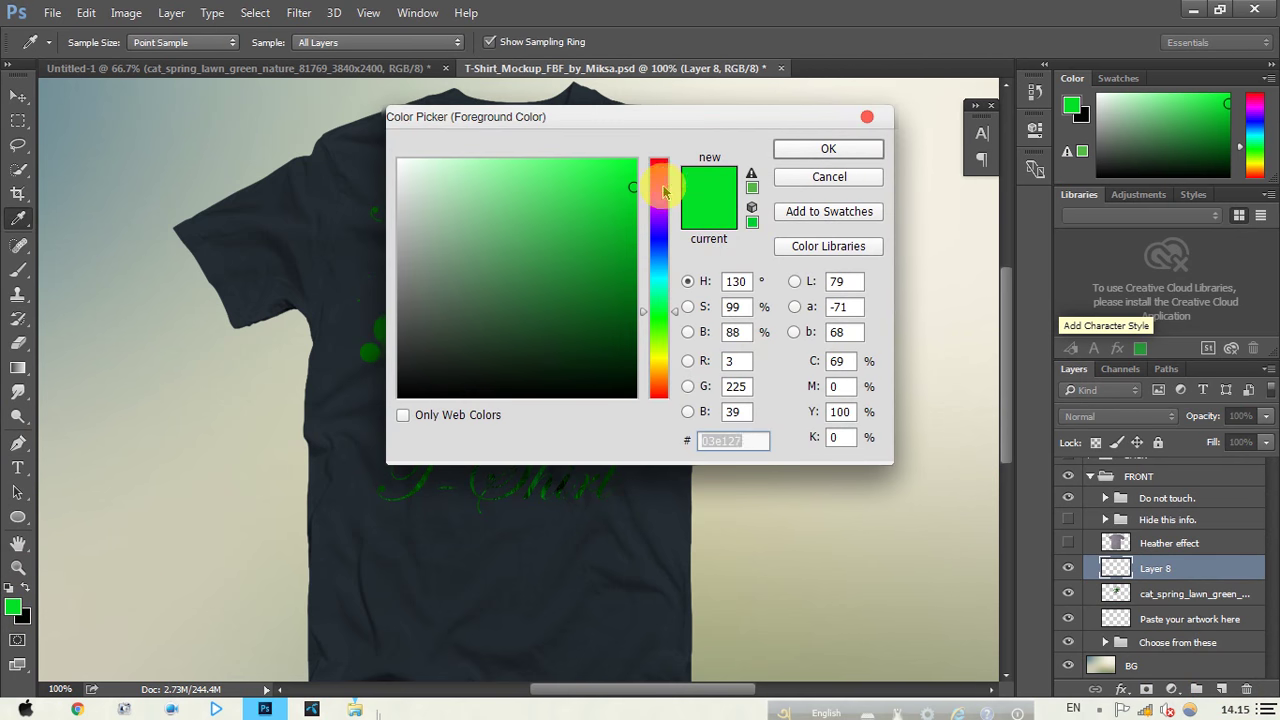
left_click(662, 168)
left_click(634, 164)
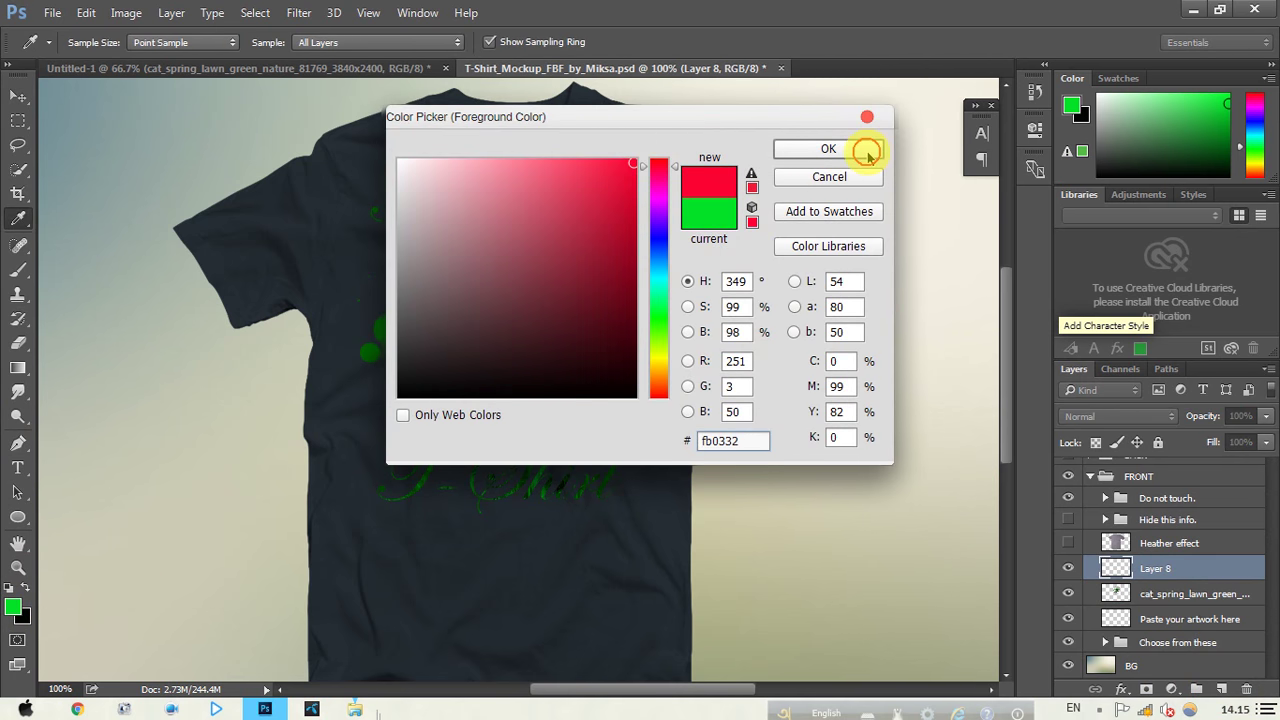
left_click(867, 150)
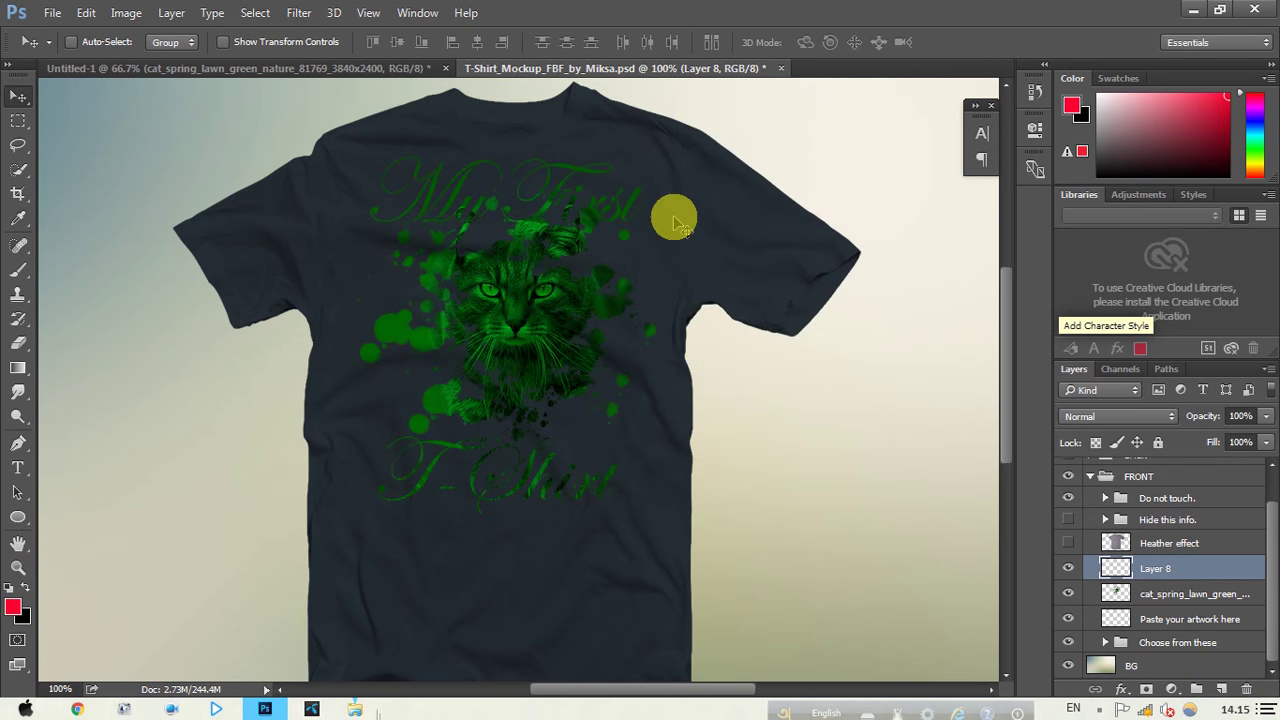
left_click(18, 270)
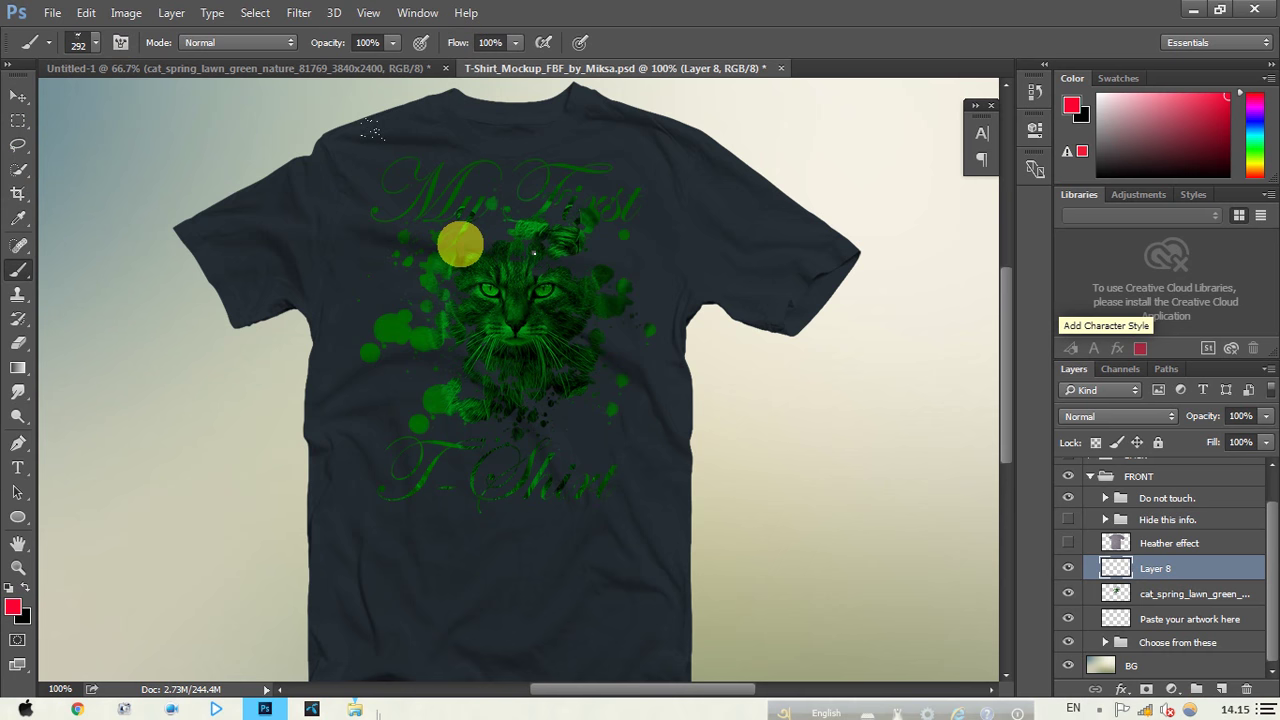
Step: Paint a broad soft red stroke over the upper right of the design on Layer 8
right_click(460, 245)
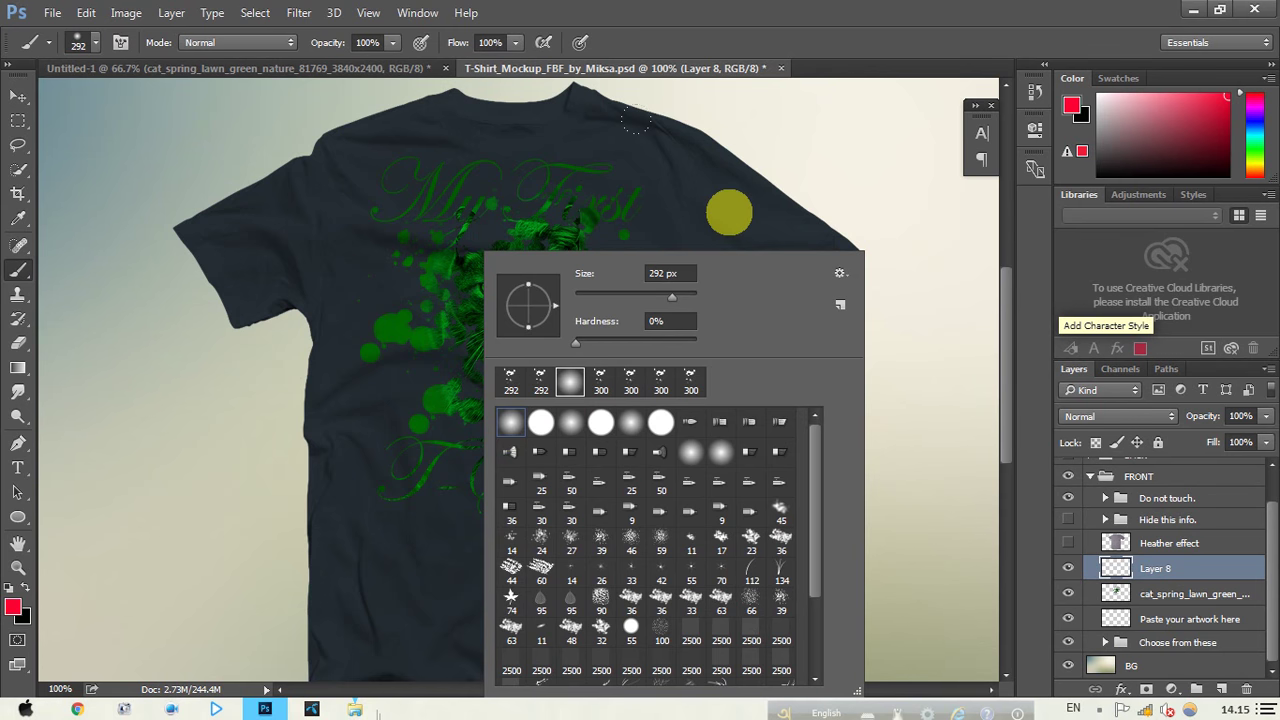
left_click(738, 26)
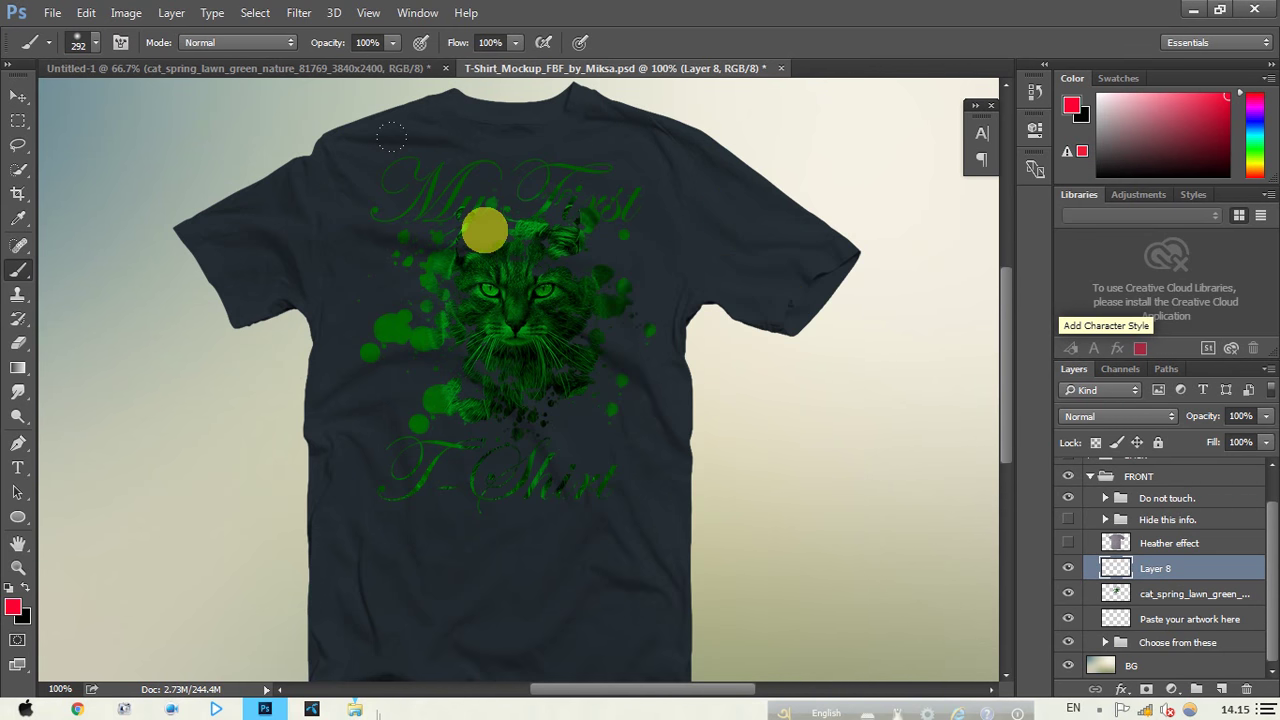
mouse_move(485, 205)
left_mouse_down()
mouse_move(726, 486)
mouse_move(846, 486)
left_mouse_up()
left_click(1066, 519)
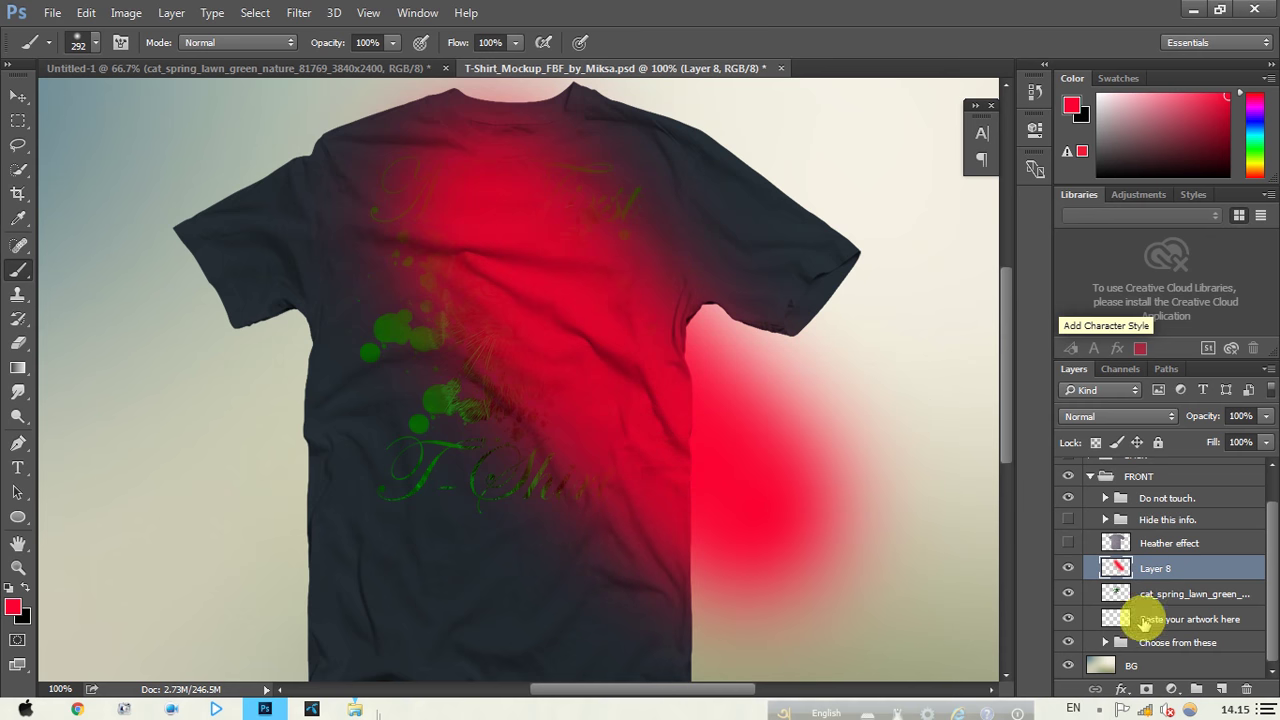
right_click(1168, 574)
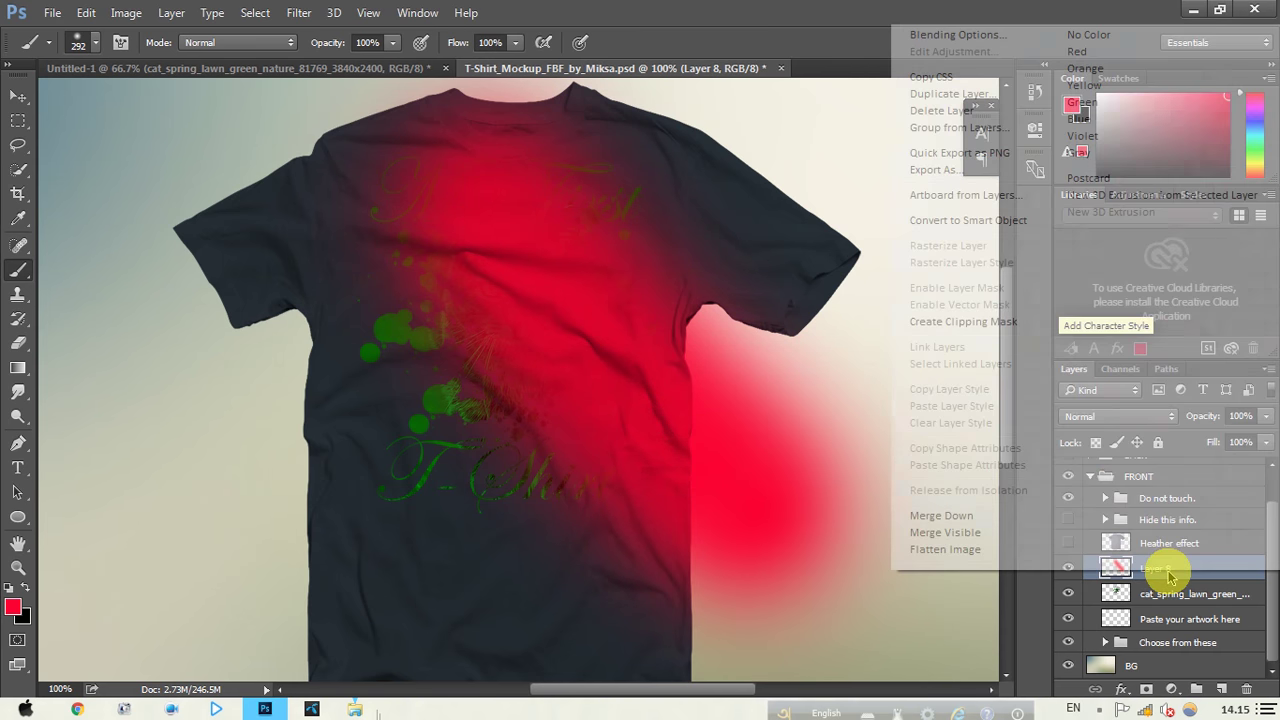
key("Escape")
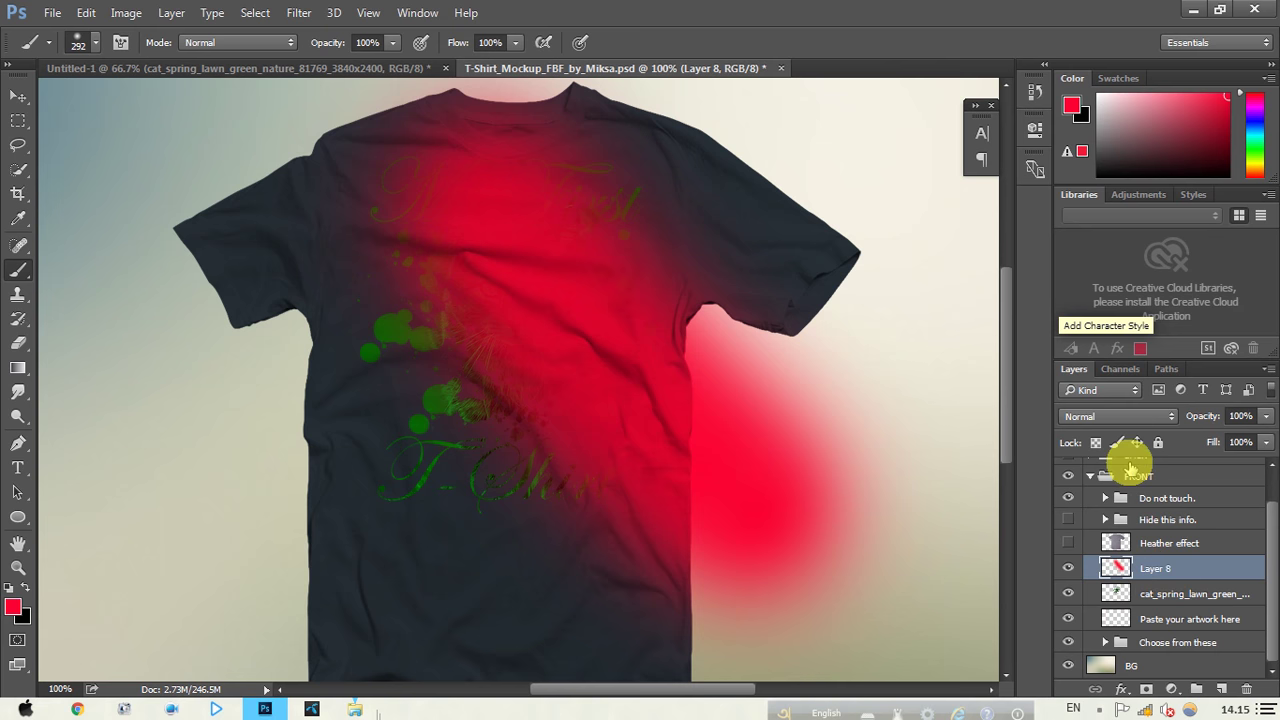
Step: Set Layer 8 to Screen blending and clip it to the cat artwork
left_click(1112, 416)
left_click(1076, 164)
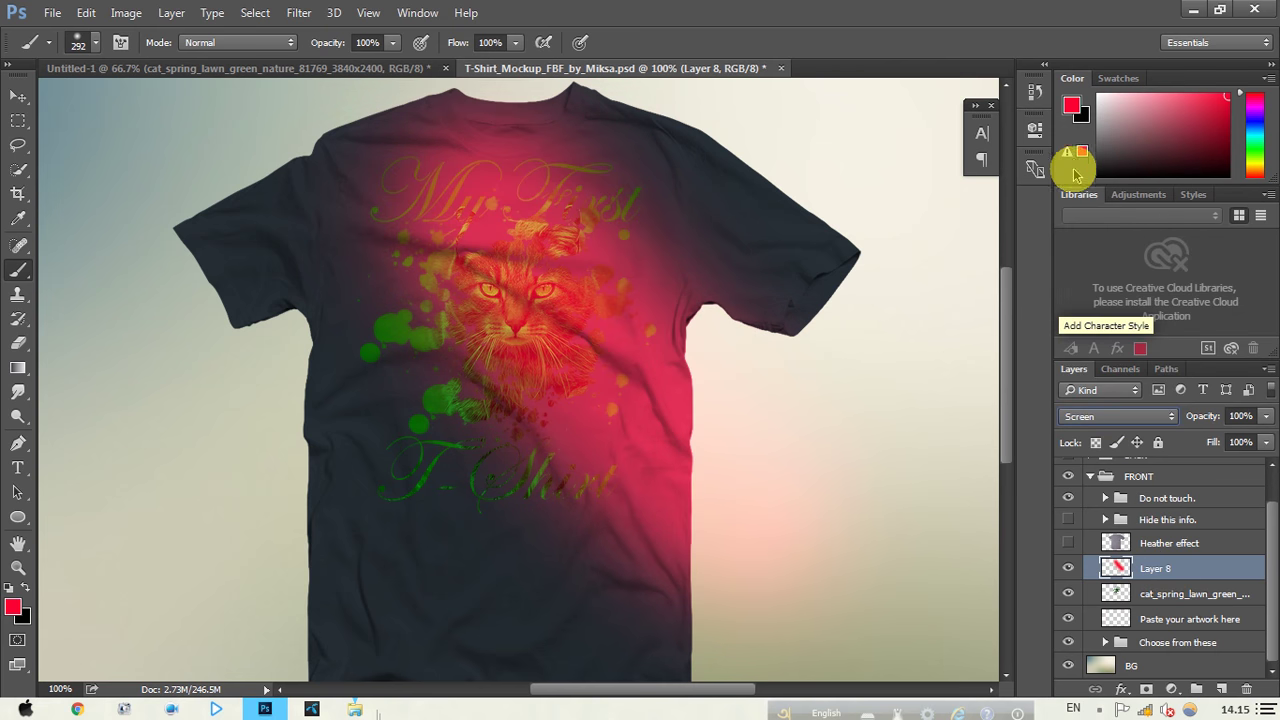
right_click(1146, 570)
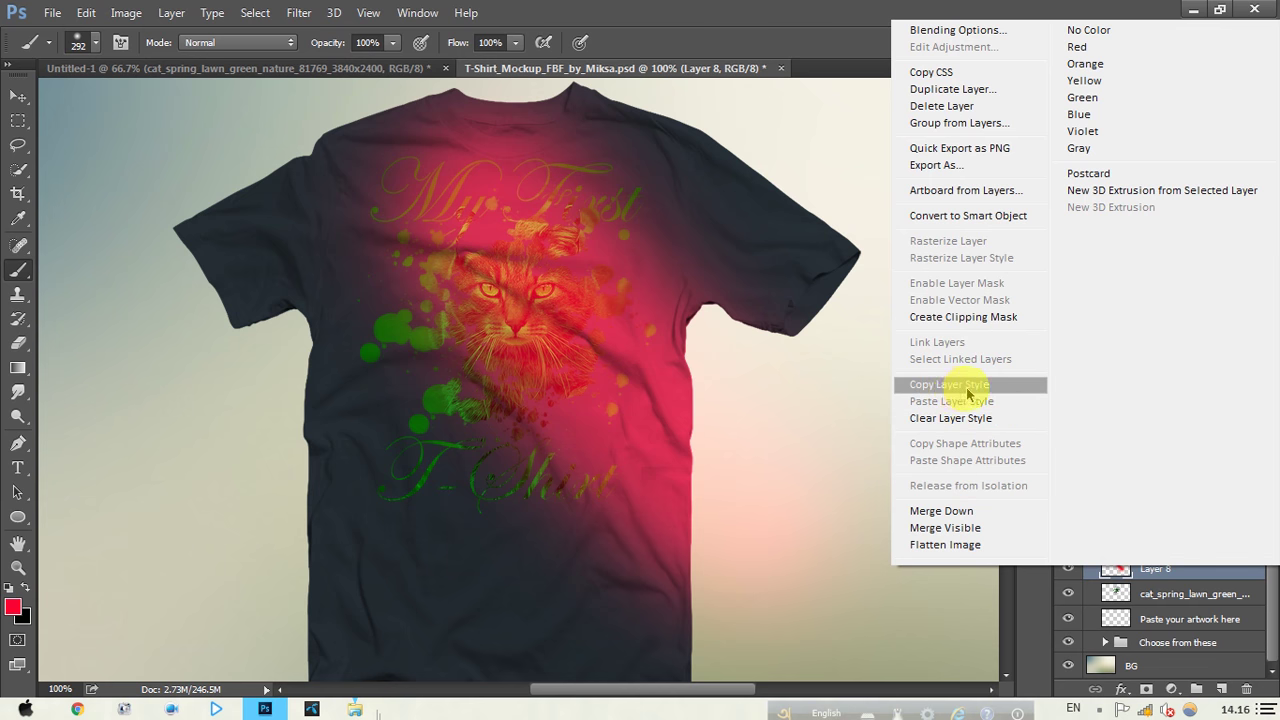
left_click(987, 317)
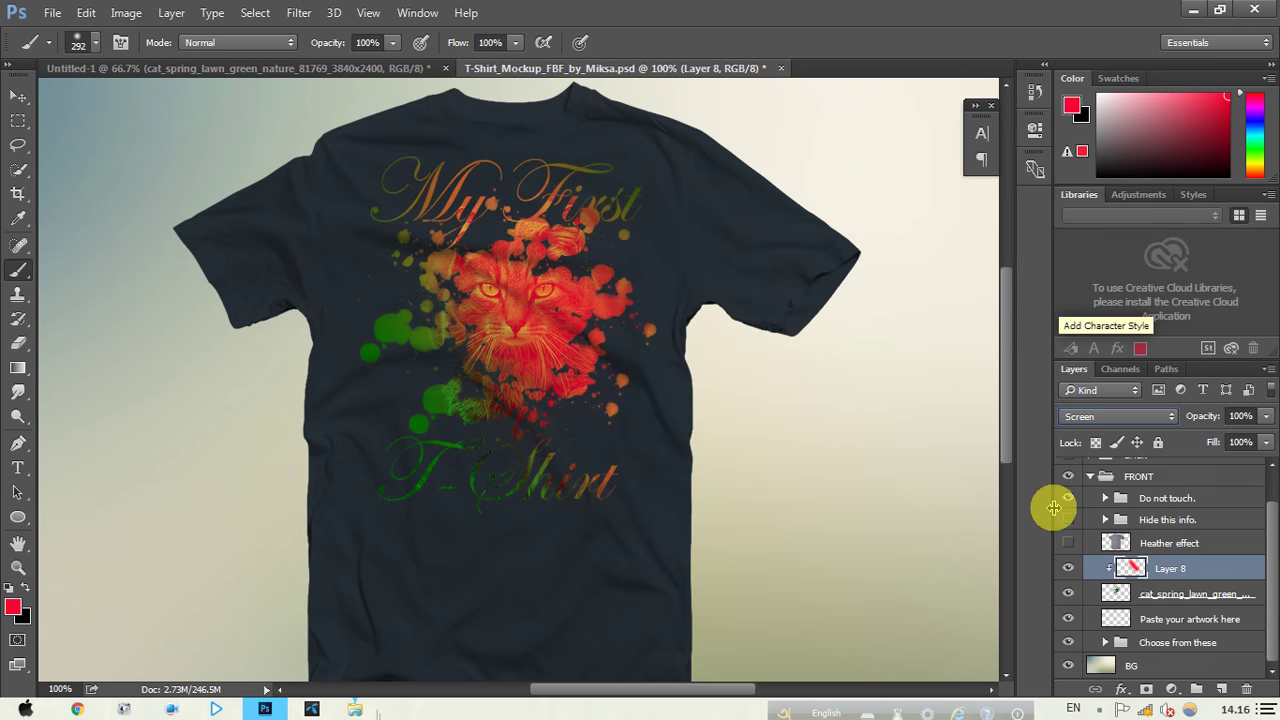
left_click(20, 95)
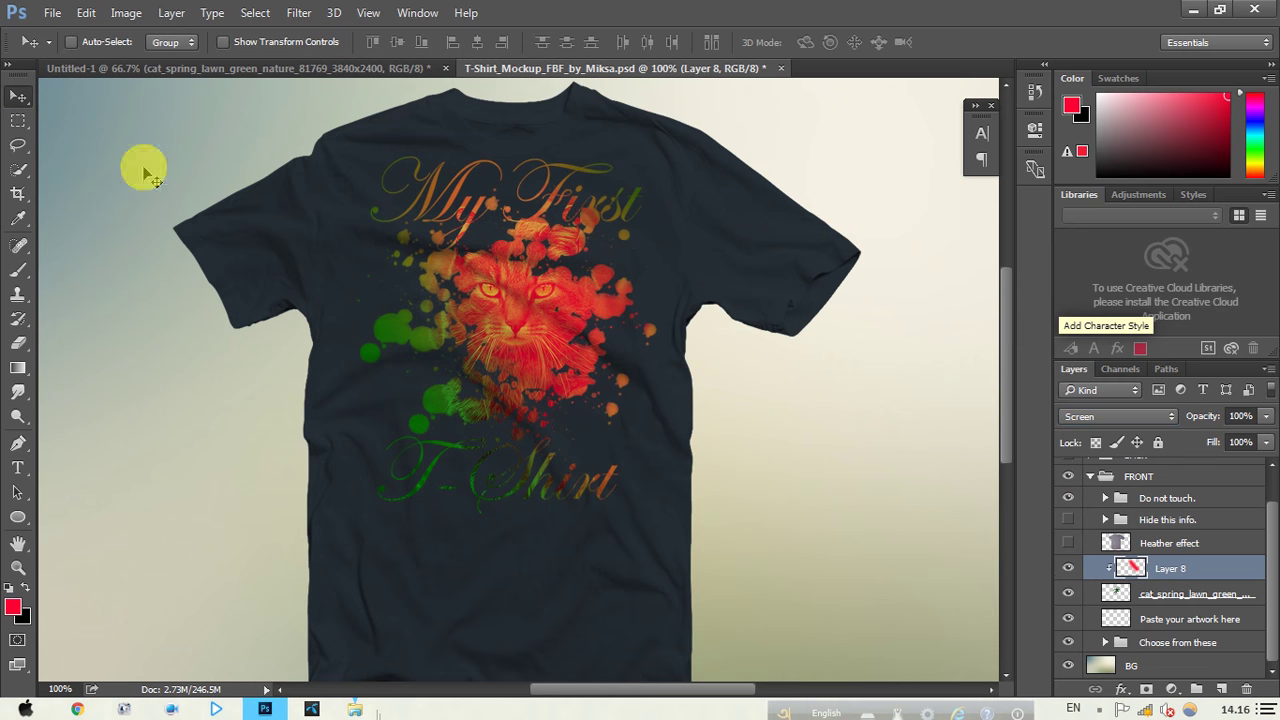
Step: Move the clipped red tint on Layer 8 toward the design's upper right, and collapse the FRONT group
mouse_move(511, 309)
left_mouse_down()
mouse_move(565, 261)
mouse_move(486, 337)
mouse_move(514, 294)
mouse_move(559, 266)
left_mouse_up()
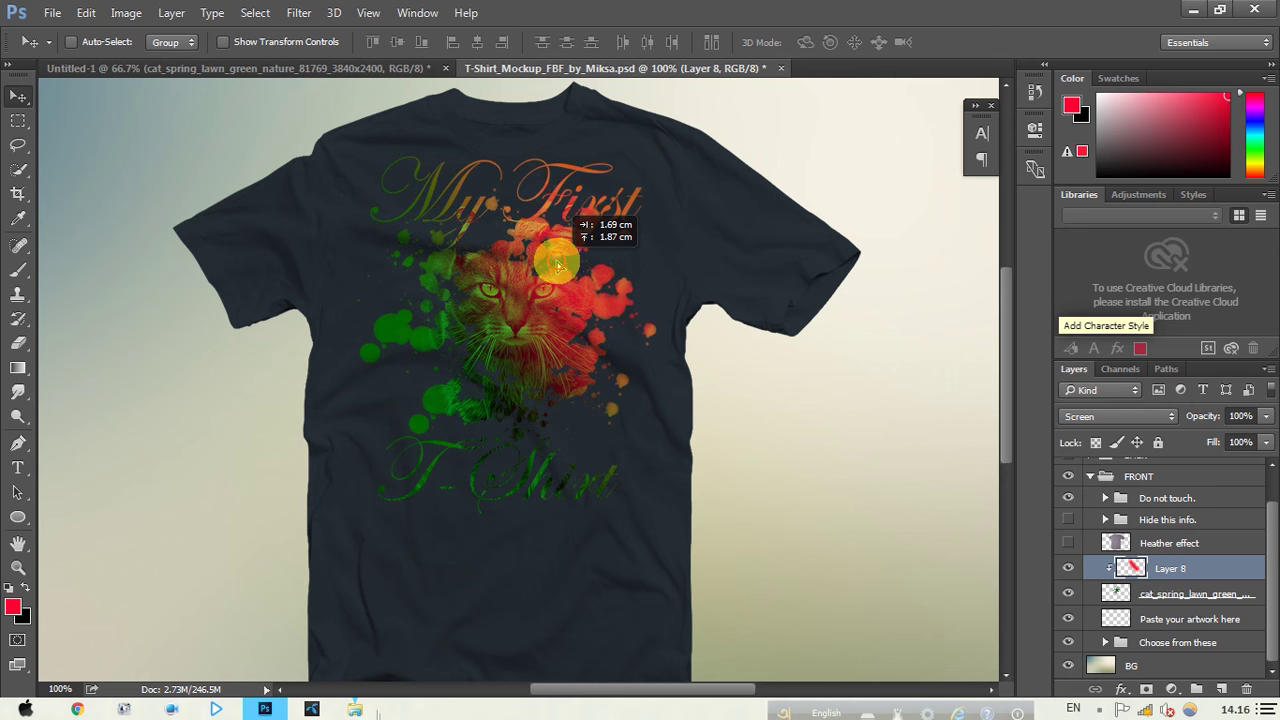
left_click(502, 359, "ctrl+alt")
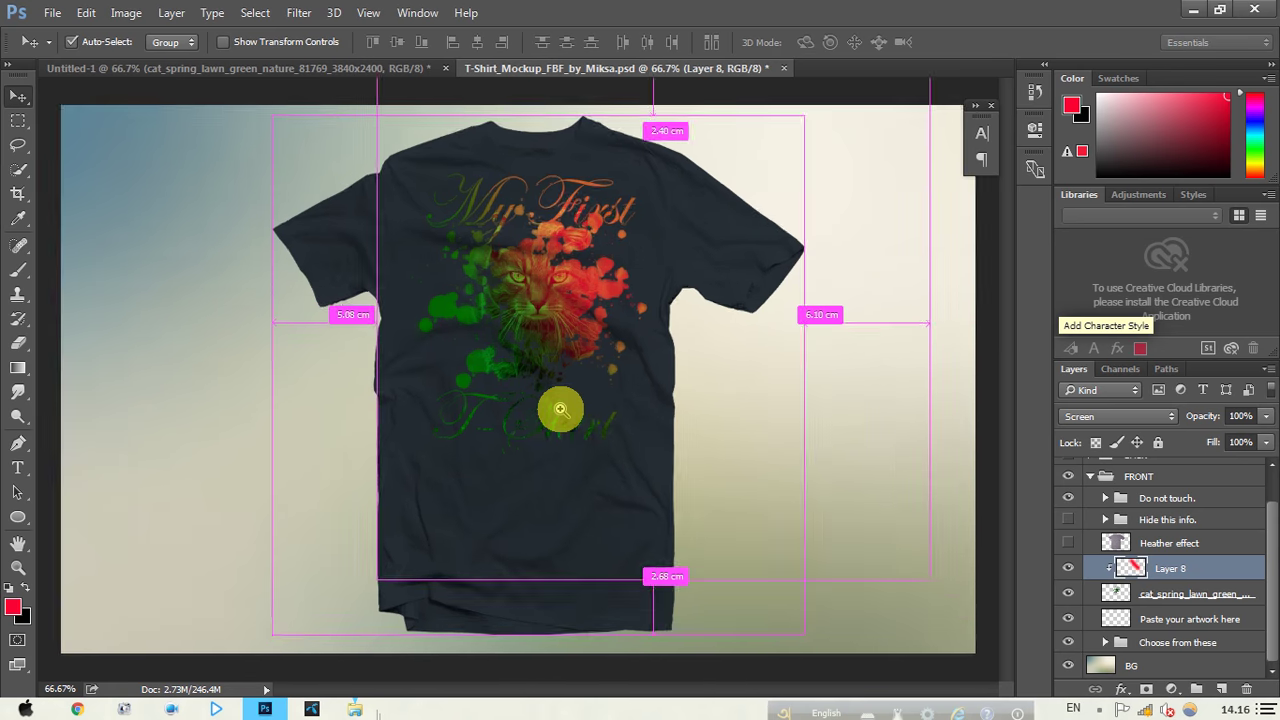
key("ctrl+plus")
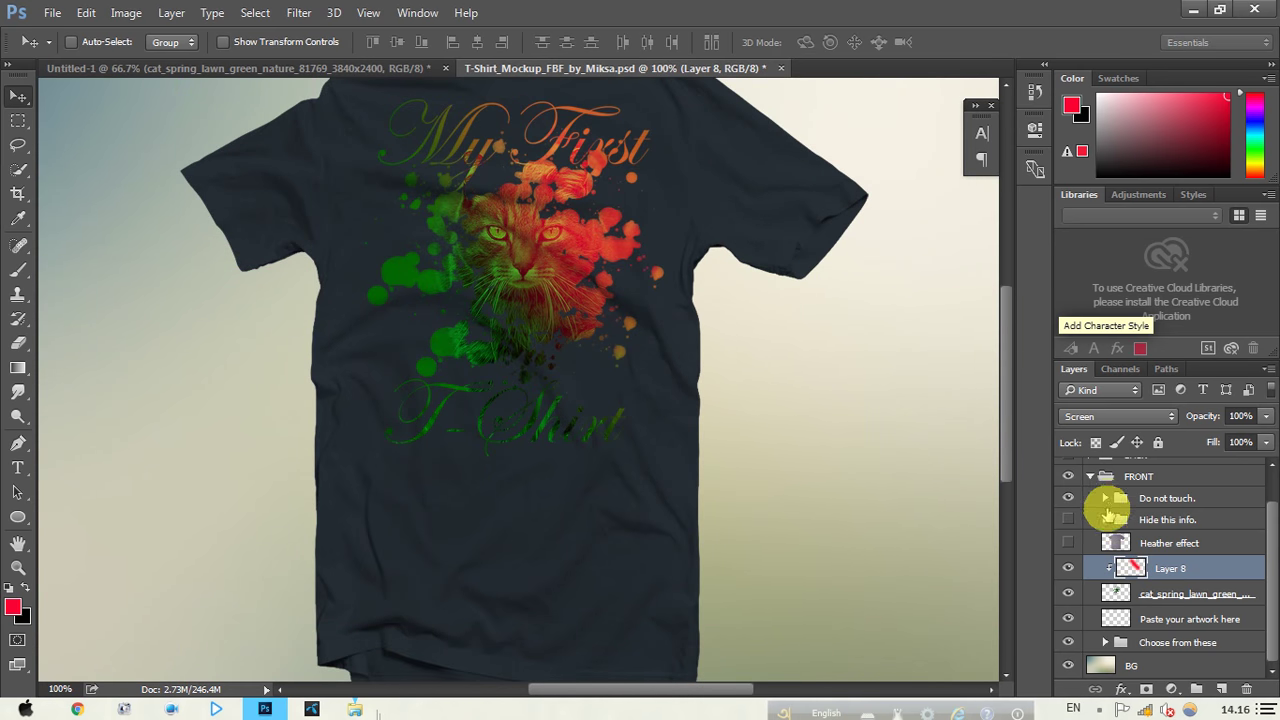
left_click(1091, 477)
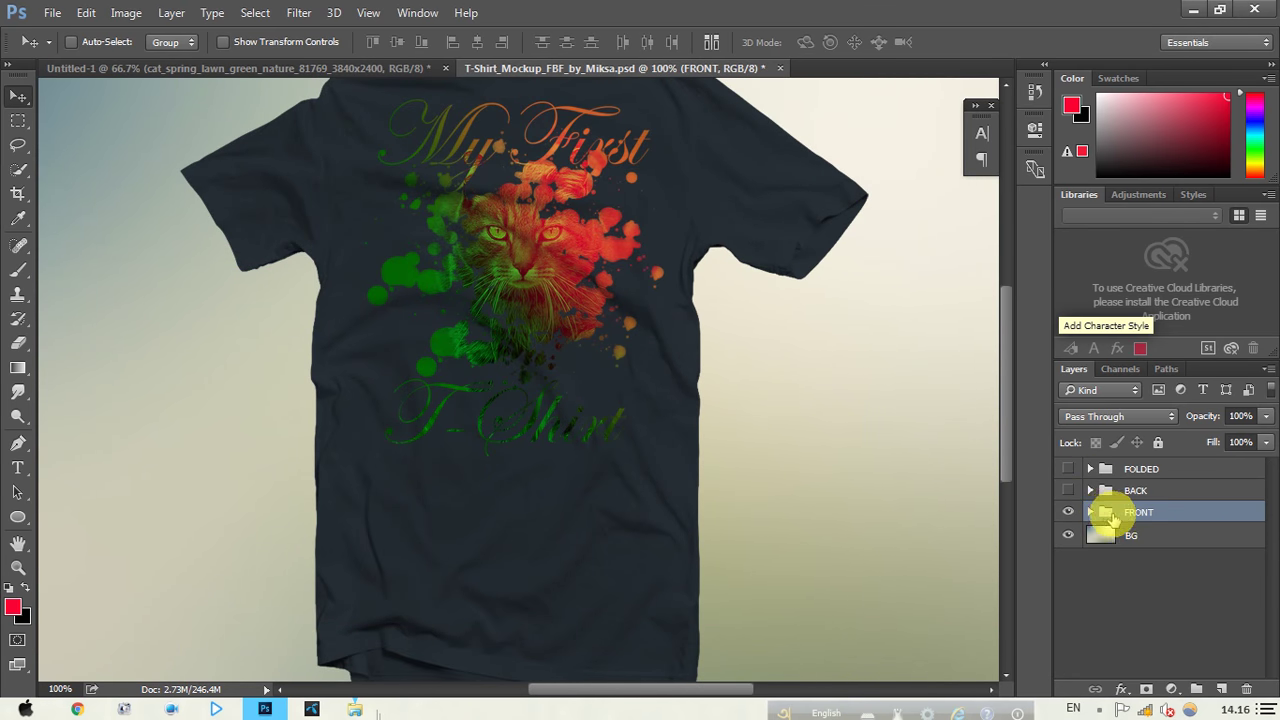
Step: Preview the lemon zest, spring yellow and mandarin orange shirt colours under 'Choose from these', ending on dark navy
left_click(1090, 511)
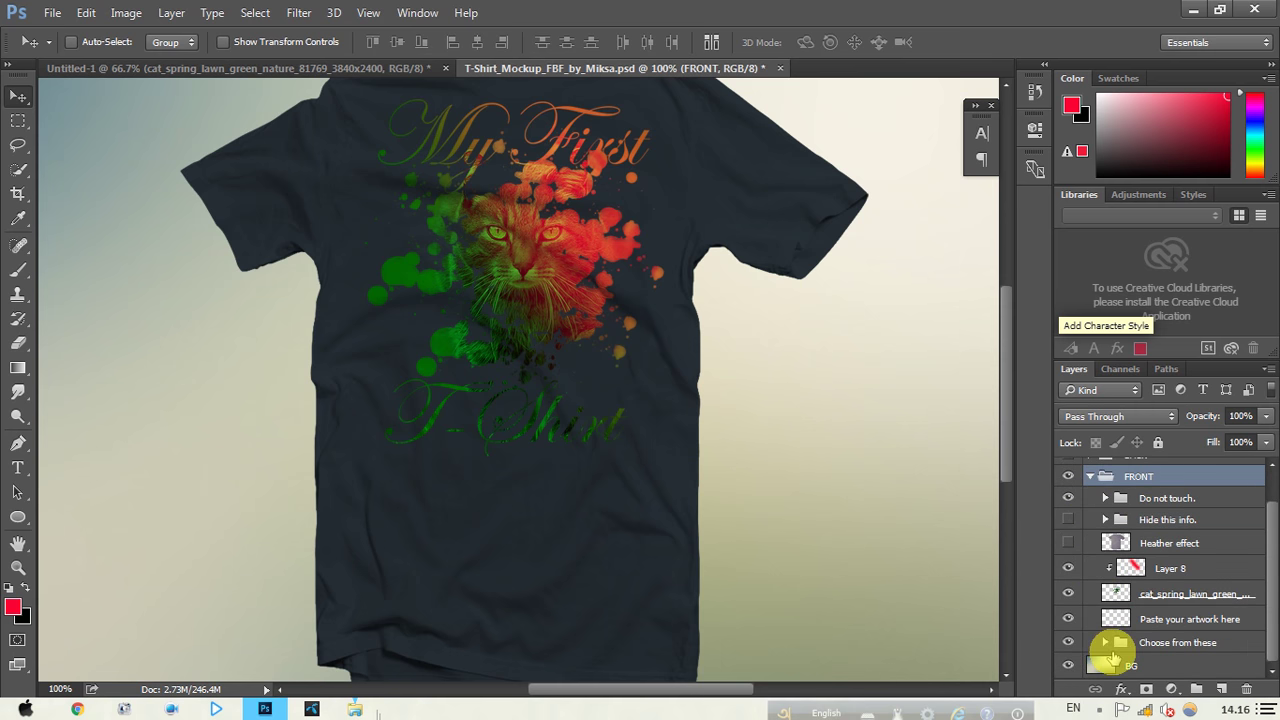
left_click(1105, 642)
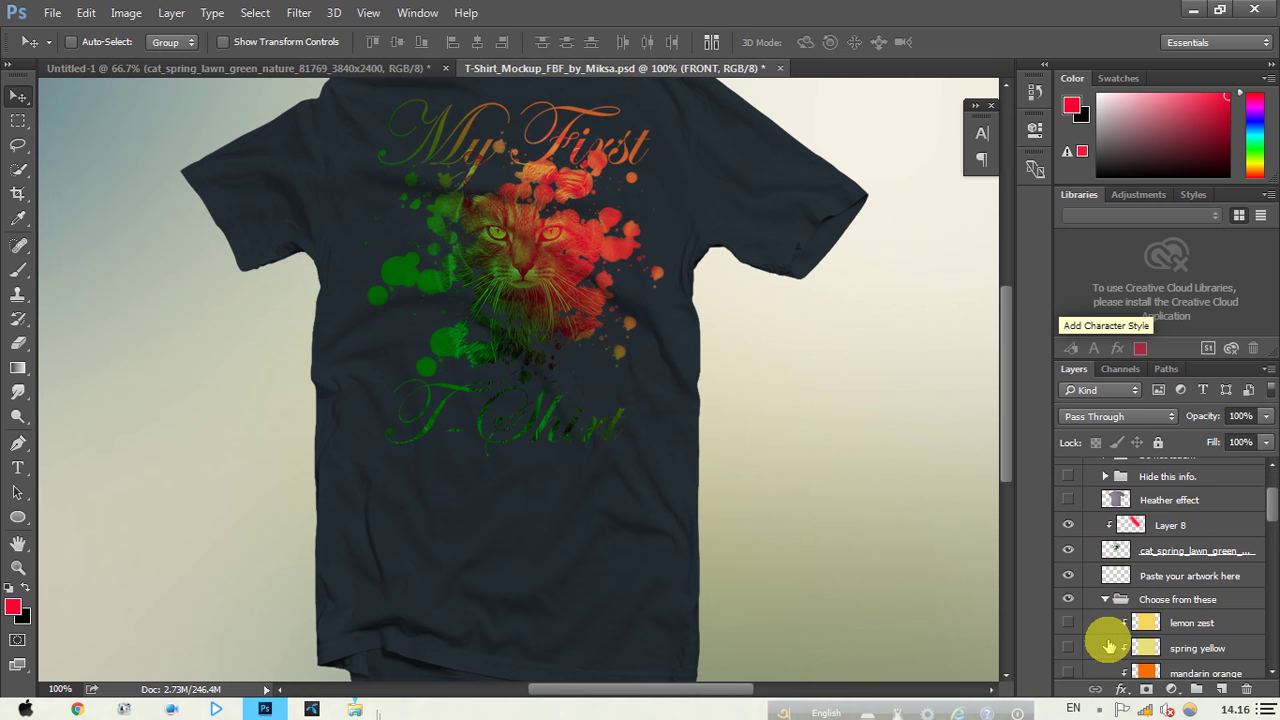
left_click(1068, 622)
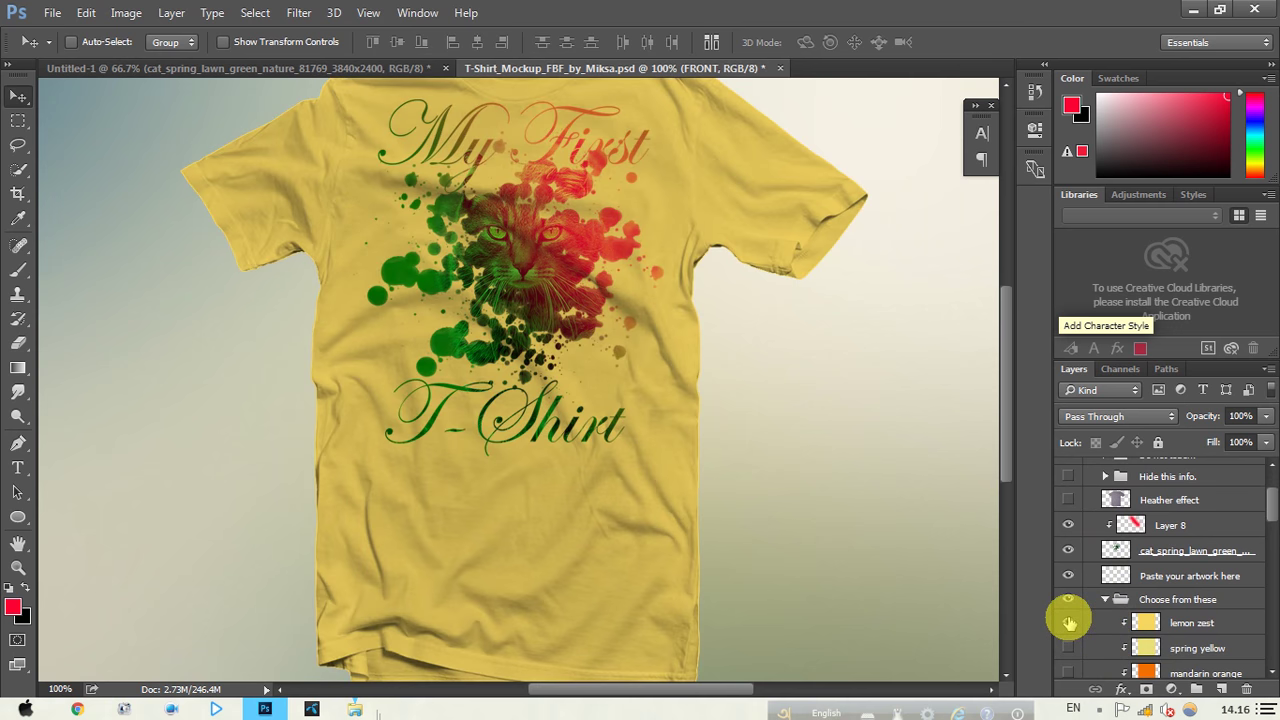
left_click(1068, 622)
left_click(1068, 648)
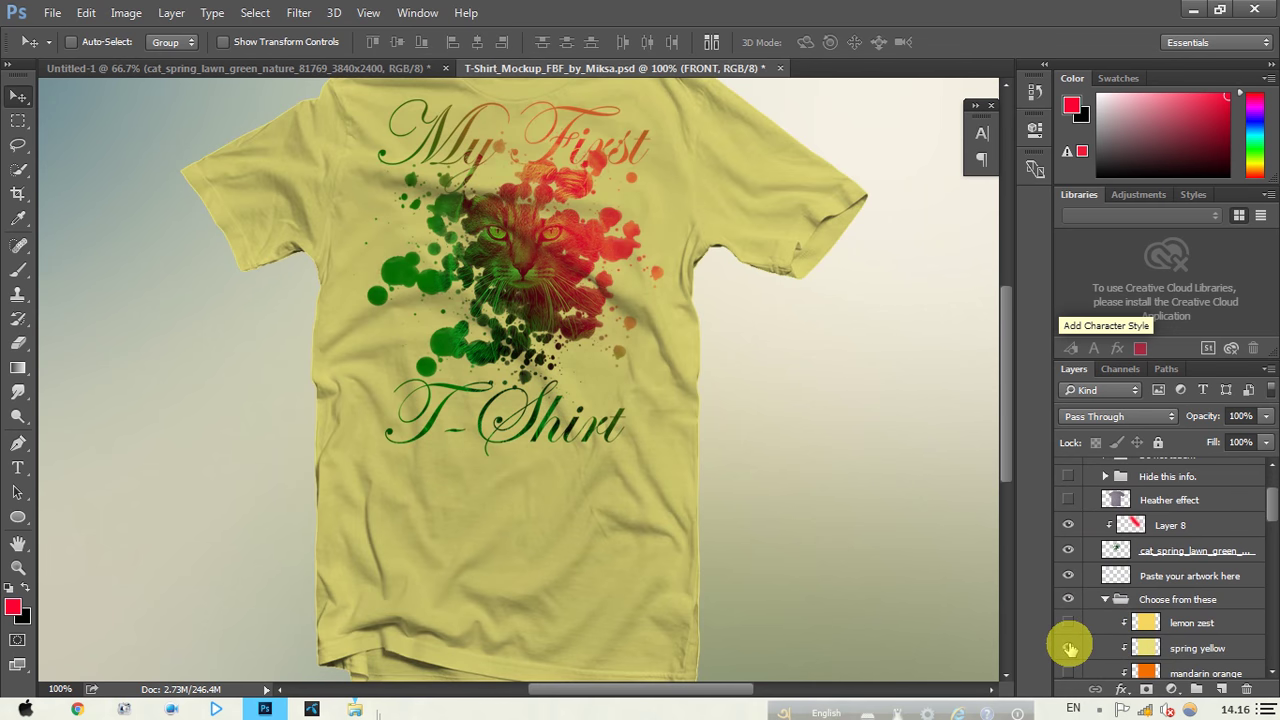
scroll(1070, 648, "down", 1)
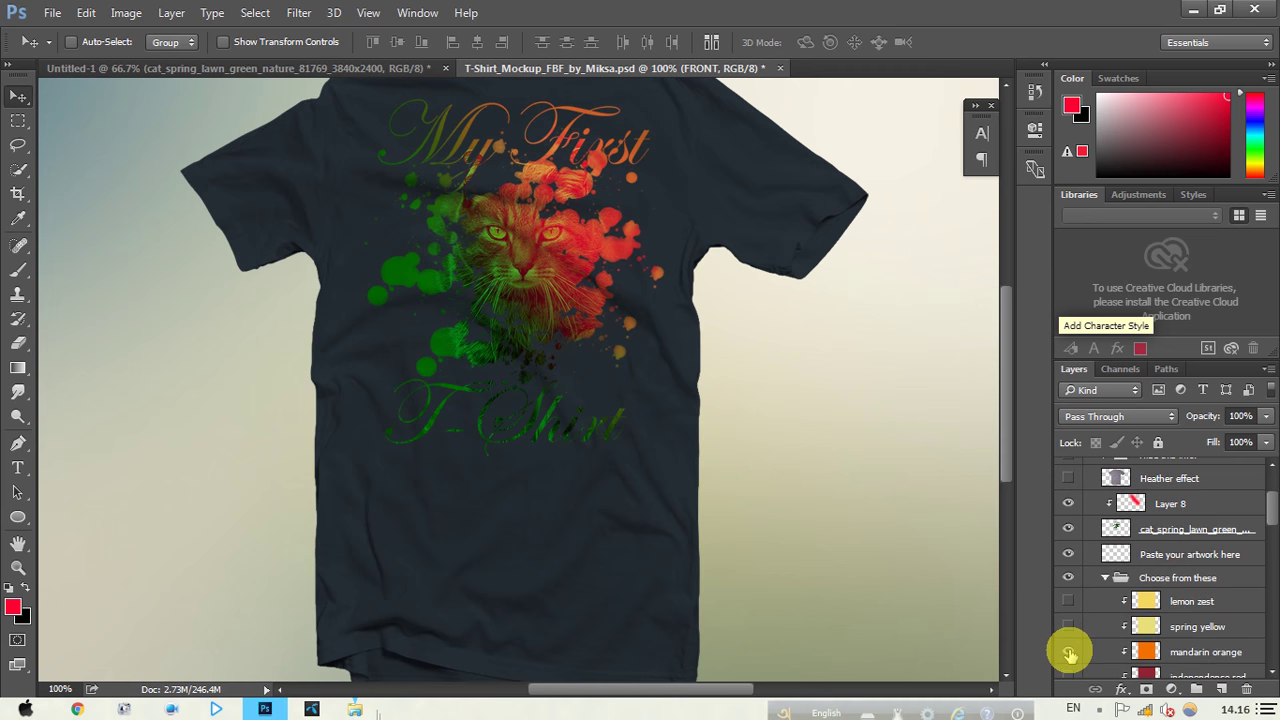
left_click(1068, 652)
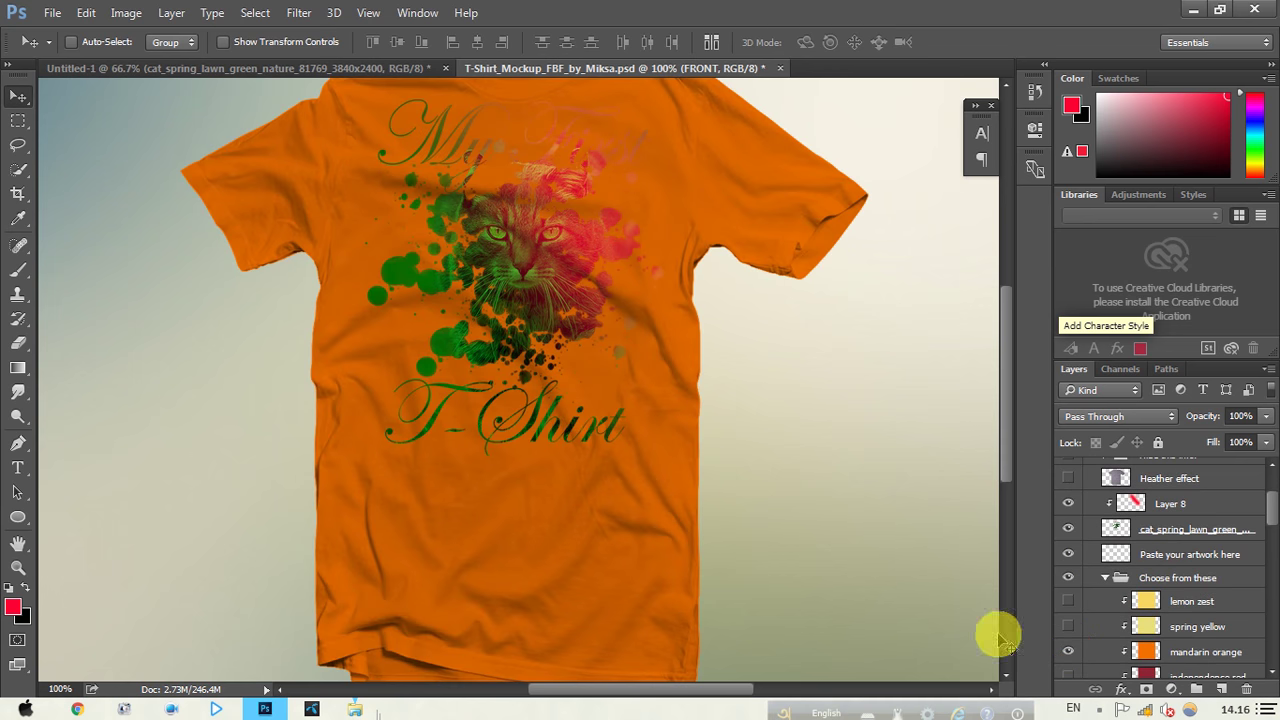
left_click(545, 390, "alt")
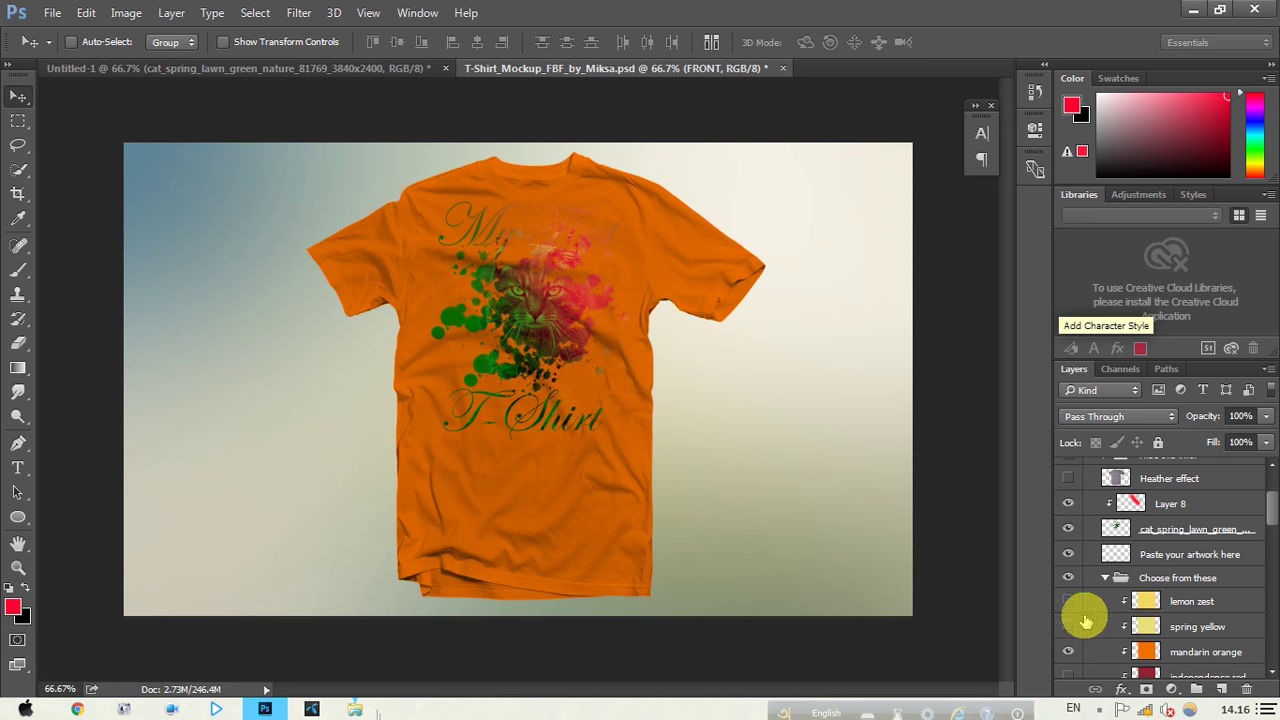
left_click(1070, 651)
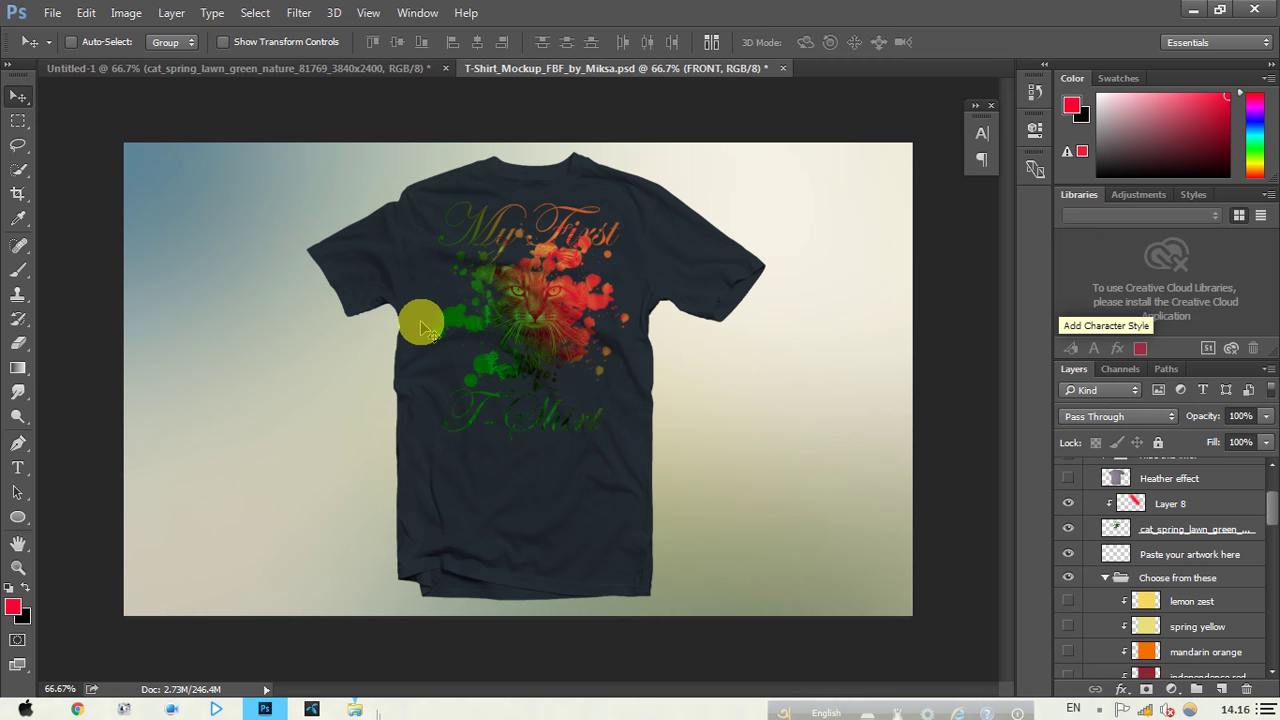
left_click(262, 695)
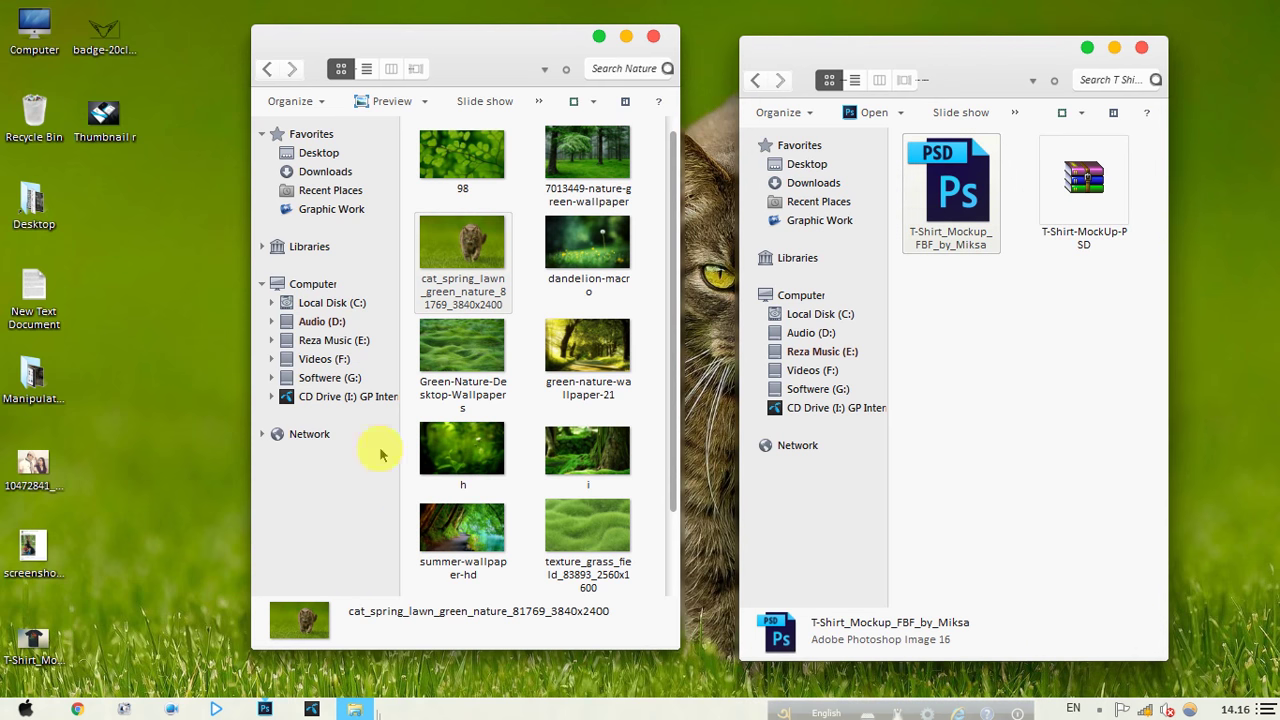
right_click(182, 265)
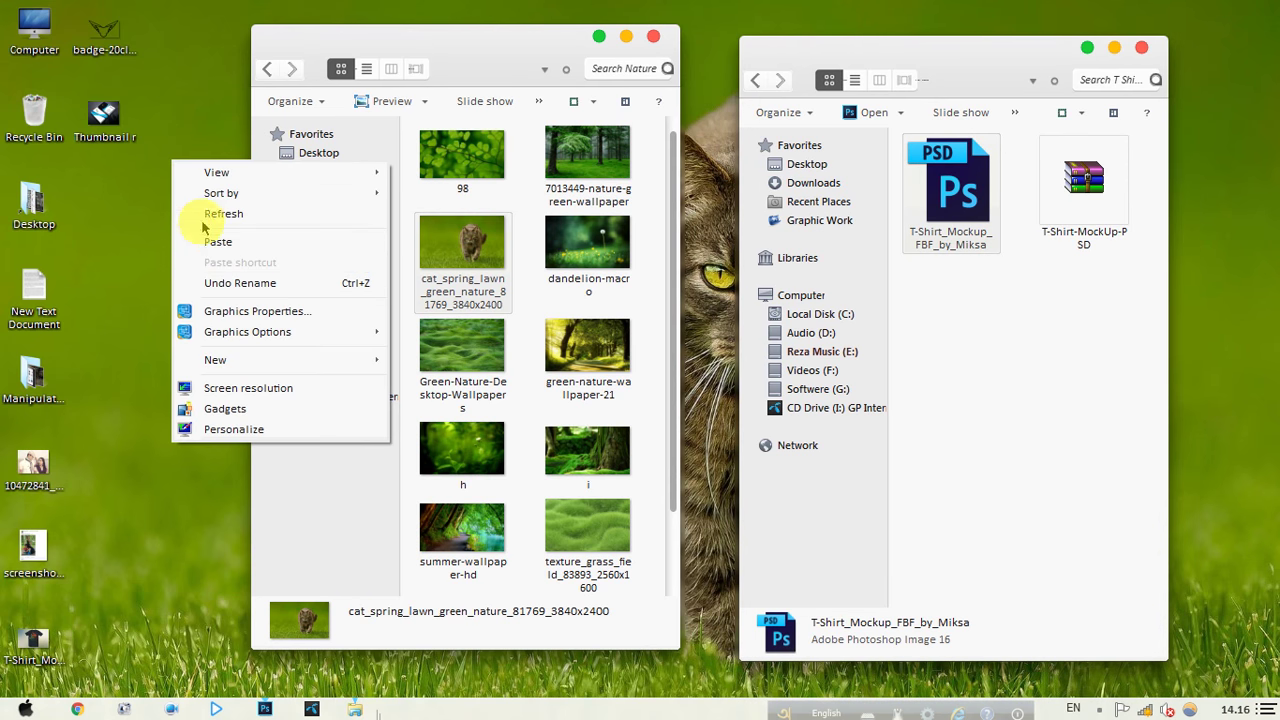
left_click(203, 215)
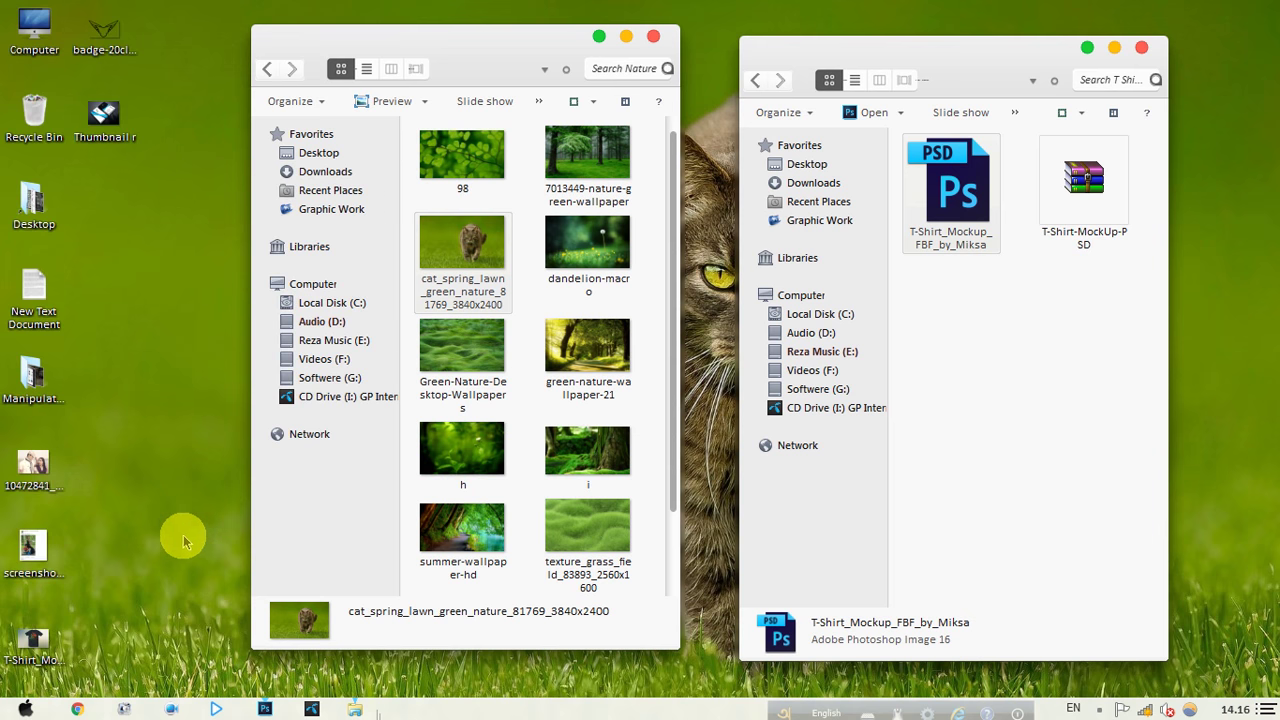
left_click(270, 708)
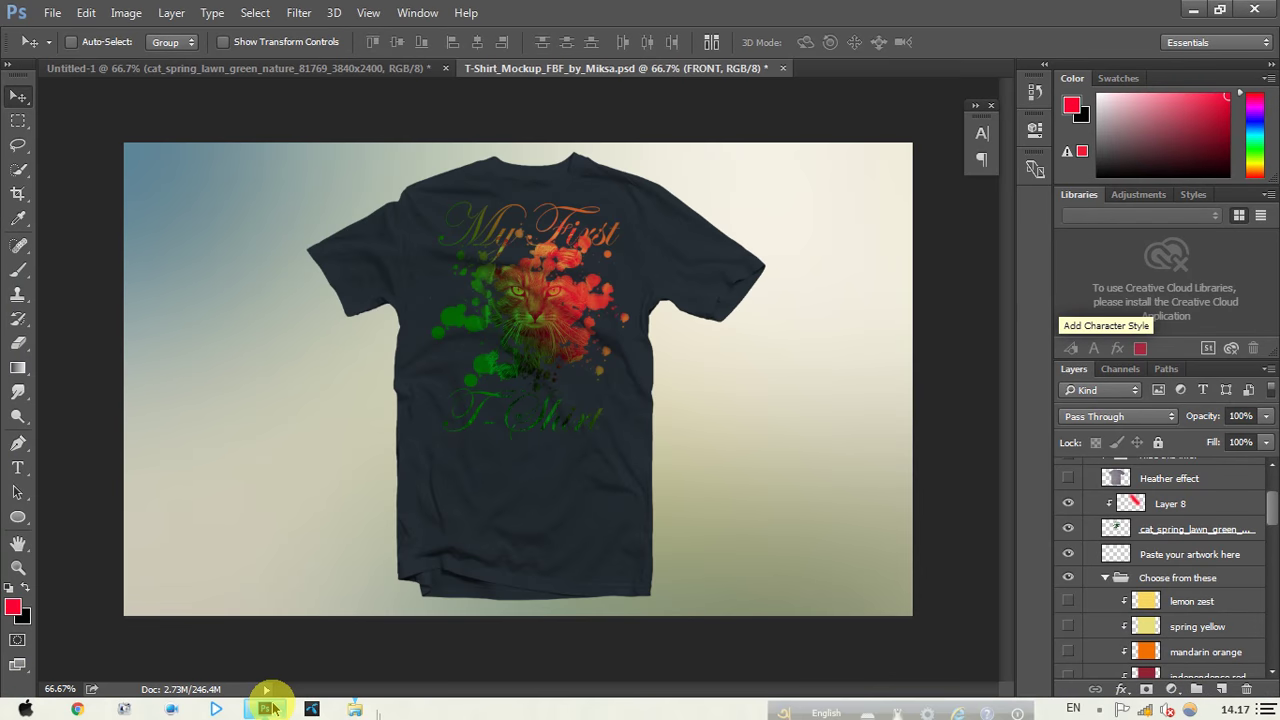